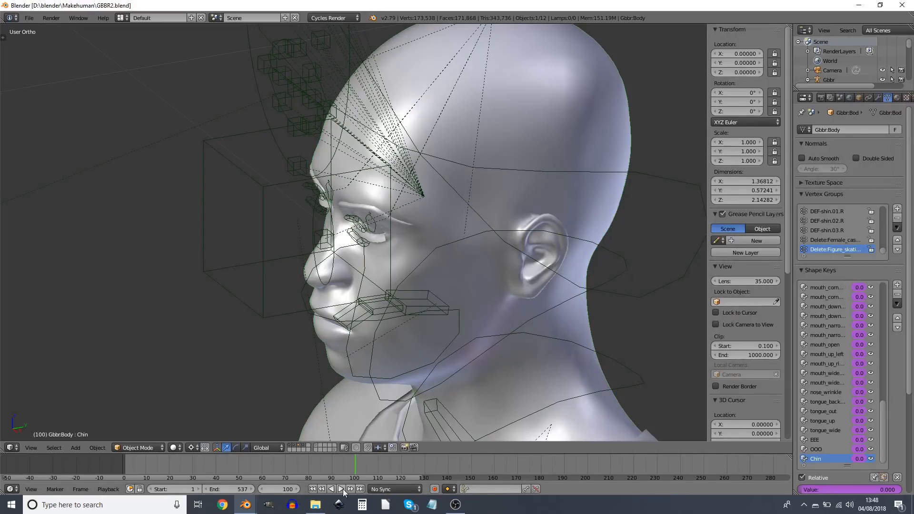
- Set the timeline's playback sync mode to AV-sync
left_click(395, 490)
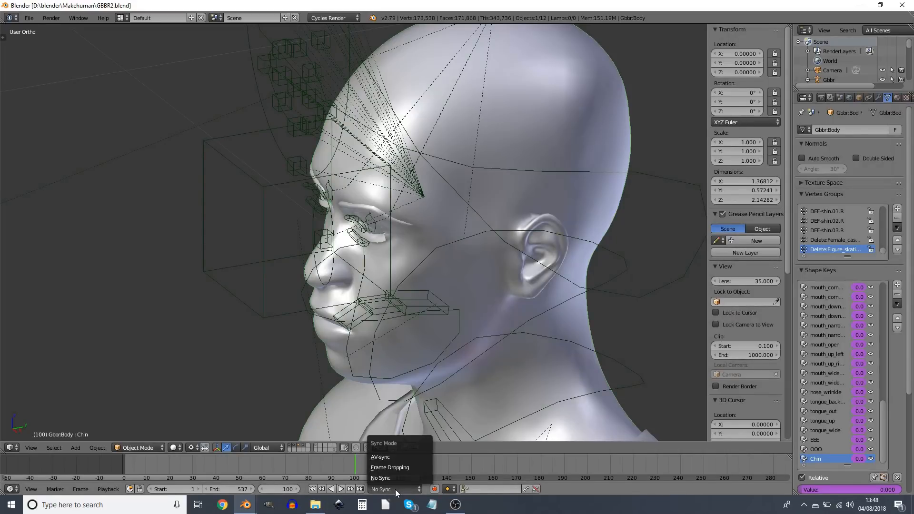
left_click(396, 457)
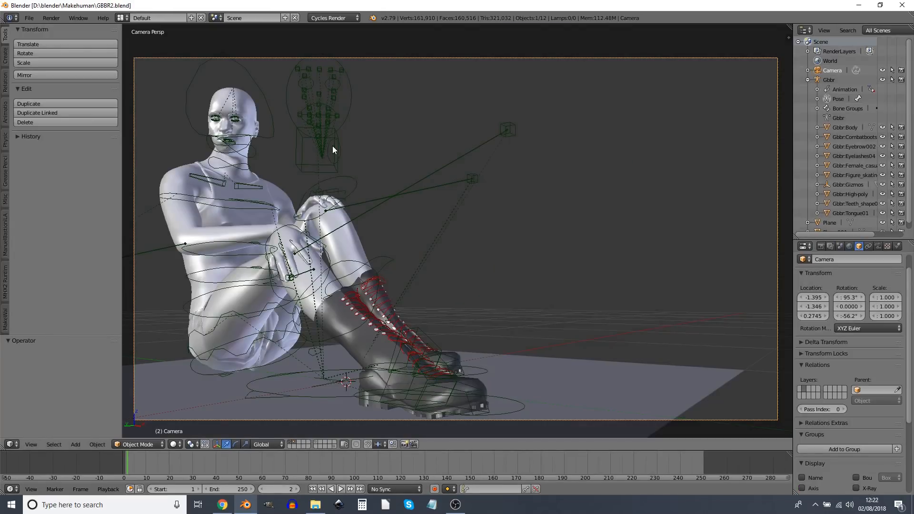
- Try moving the face rig's p_mouth_out.L control in Pose Mode, and undo the move
right_click(336, 115)
key("ctrl+Tab")
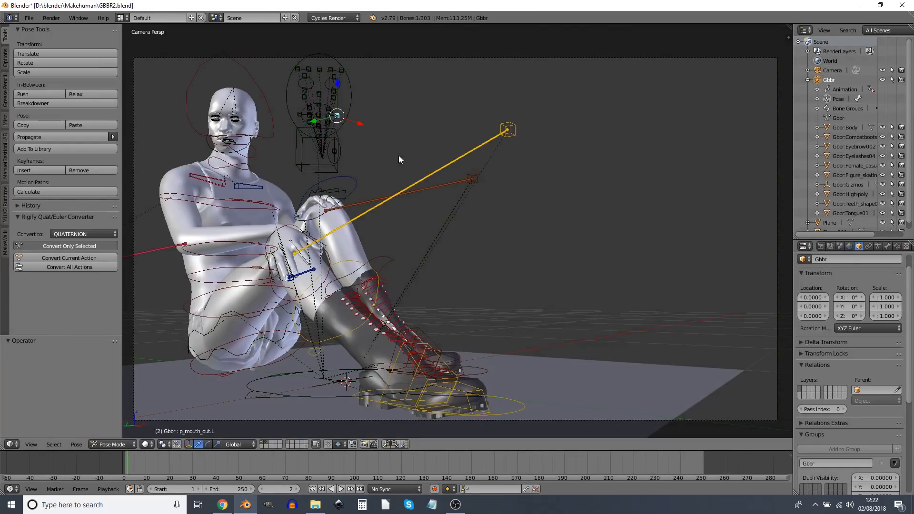
key("g")
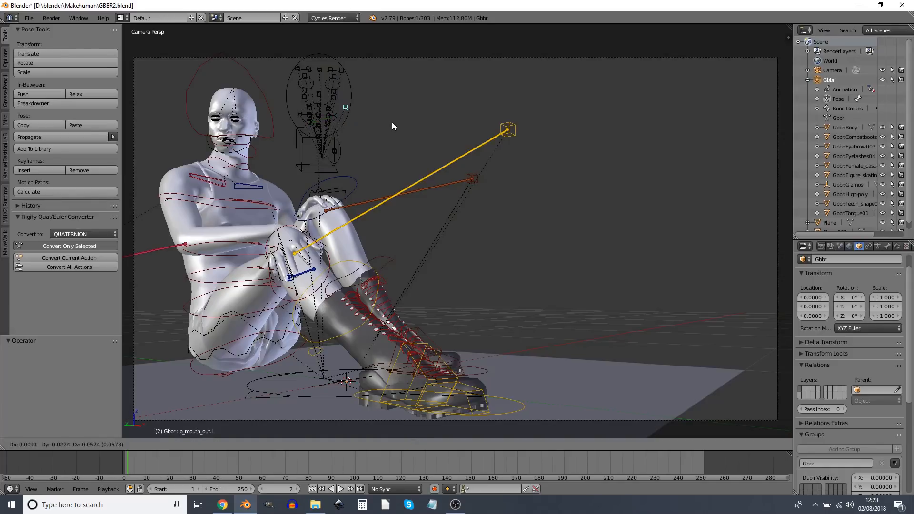
left_click(391, 125)
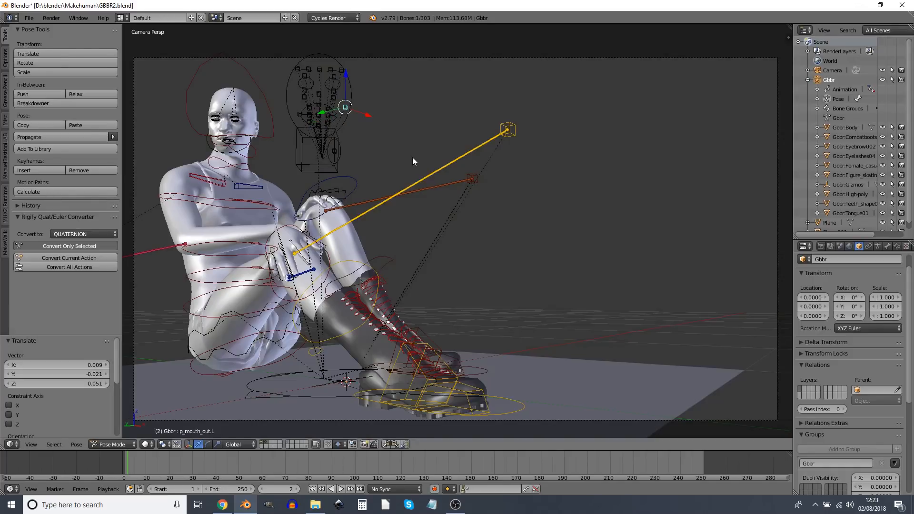
key("ctrl+z")
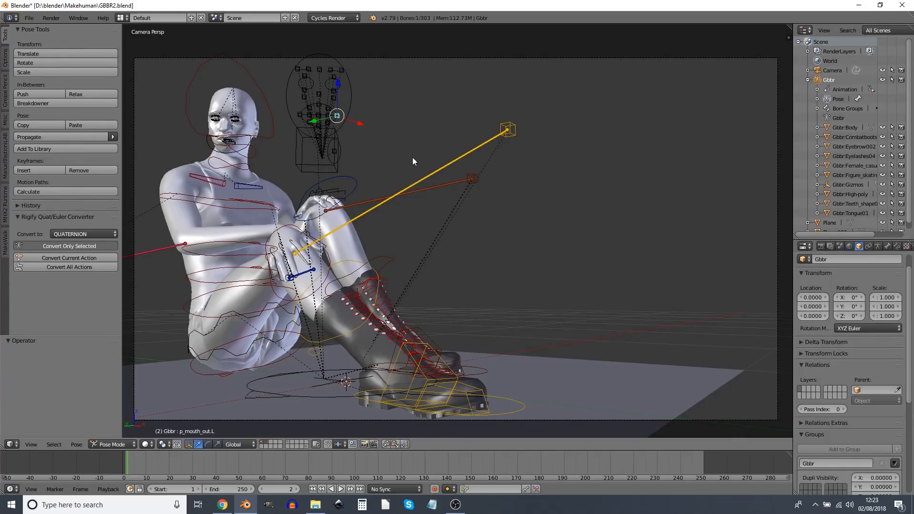
- Switch the character's armature to Rest Position and show its head from the front
right_click(293, 129)
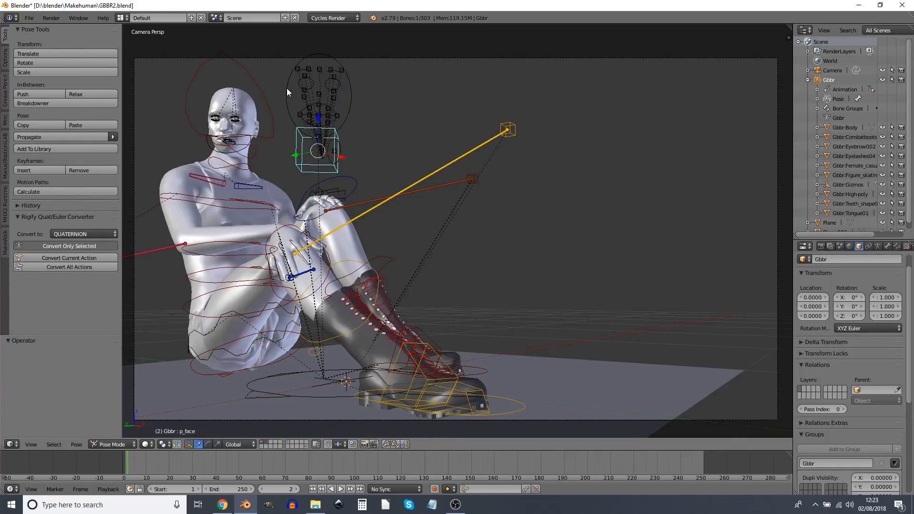
left_click(878, 246)
left_click(870, 307)
middle_click_drag(593, 195, 542, 219)
key("KP_1")
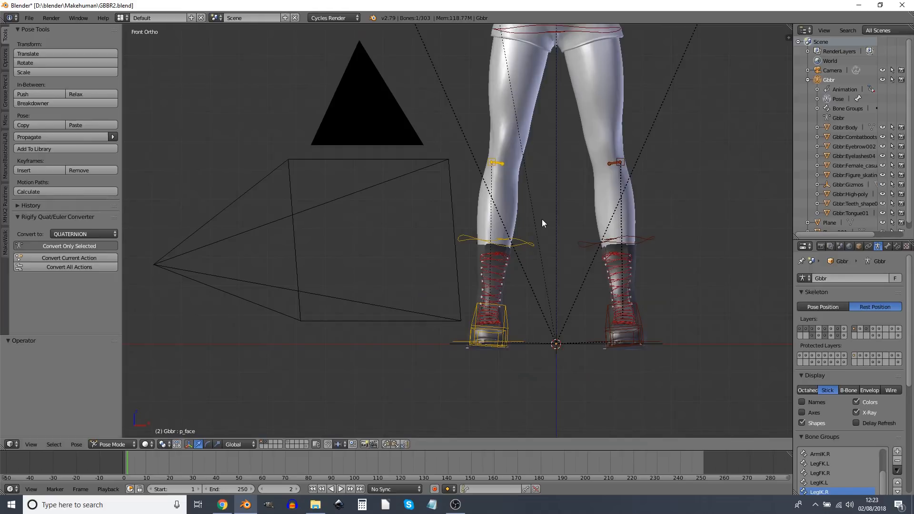
middle_click_drag(545, 154, 421, 241, "shift")
scroll(565, 199, "up", 7)
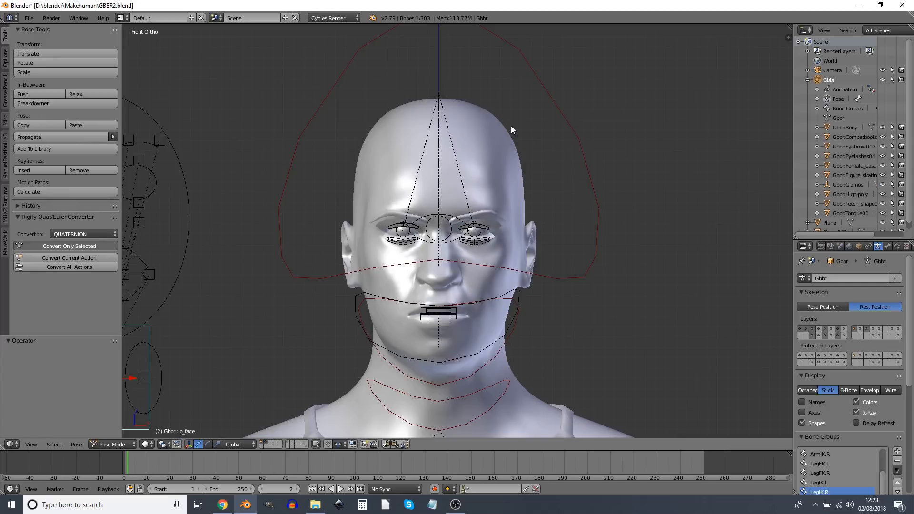
- Select the body mesh and add new shape keys named EEE, OOO and Chin
right_click(573, 122)
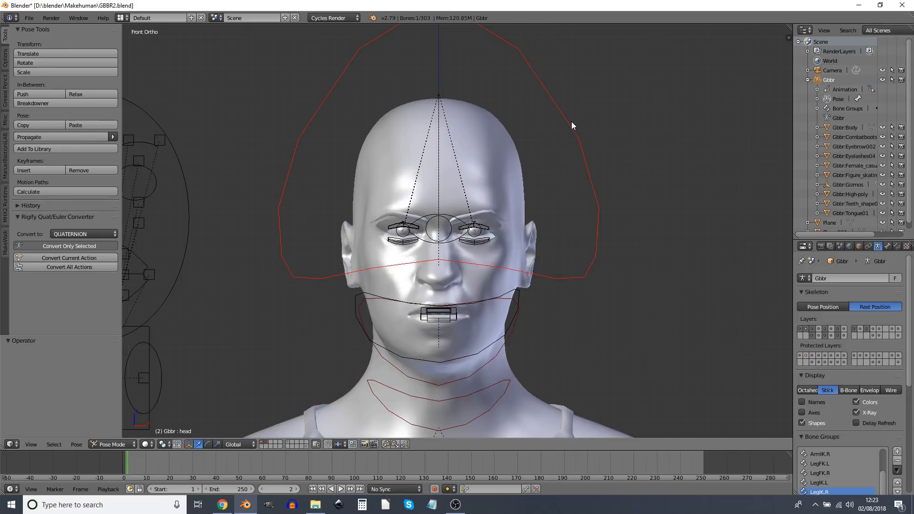
right_click(493, 165)
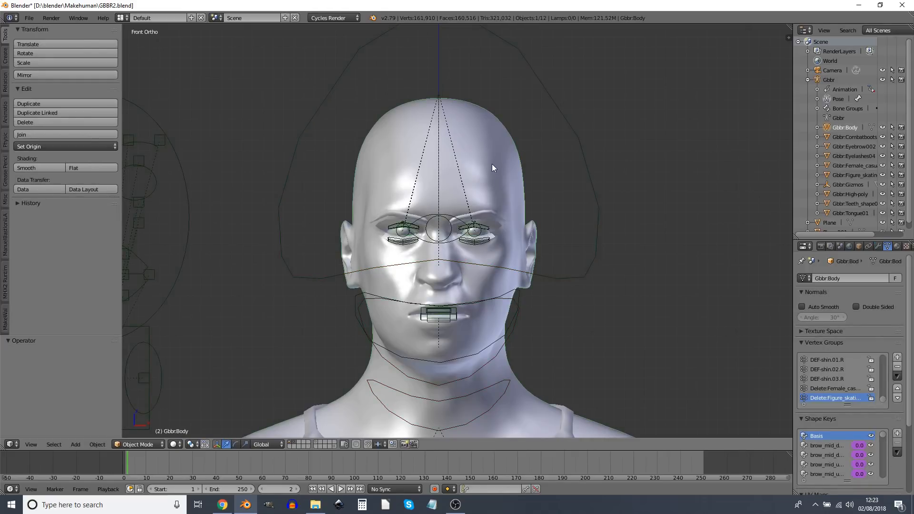
left_click_drag(842, 238, 843, 90)
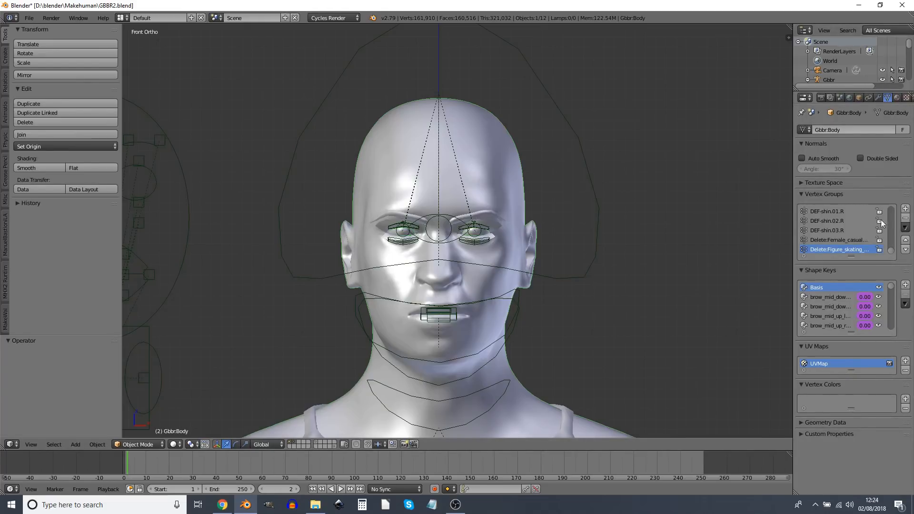
left_click(905, 285)
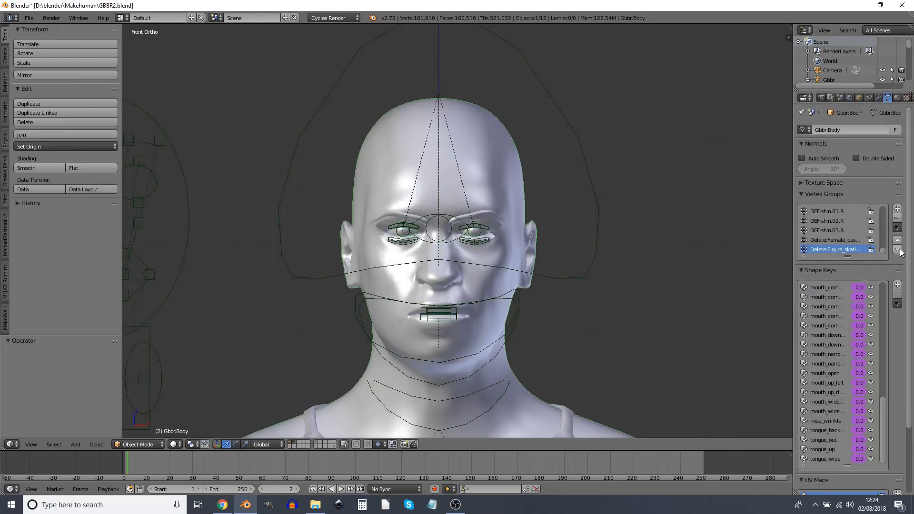
left_click(897, 285)
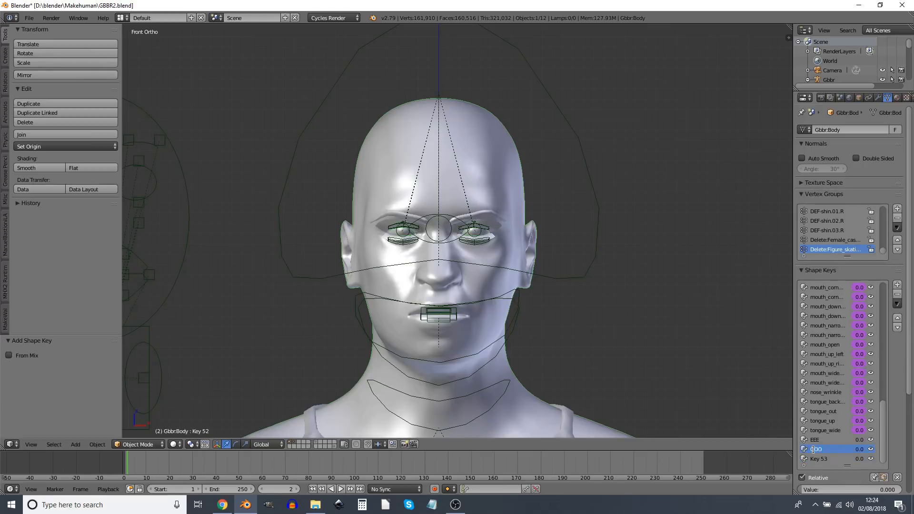
double_click(822, 459)
type("Chin")
key("Return")
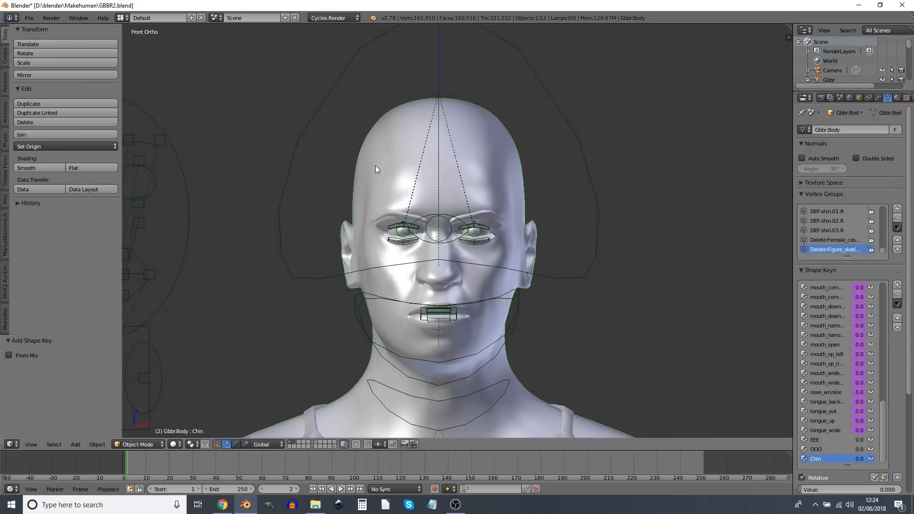
- Edit the body mesh with Topology Mirror enabled and proportional editing set to Connected
key("Tab")
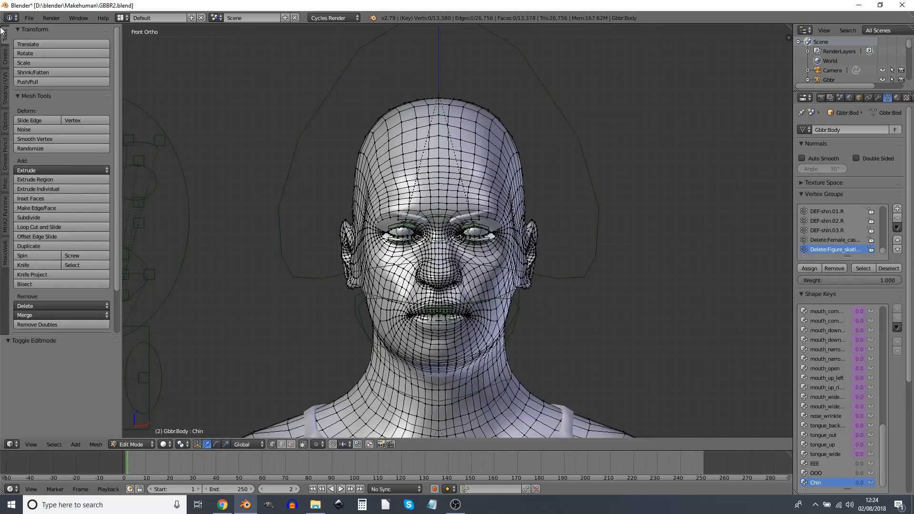
left_click(6, 120)
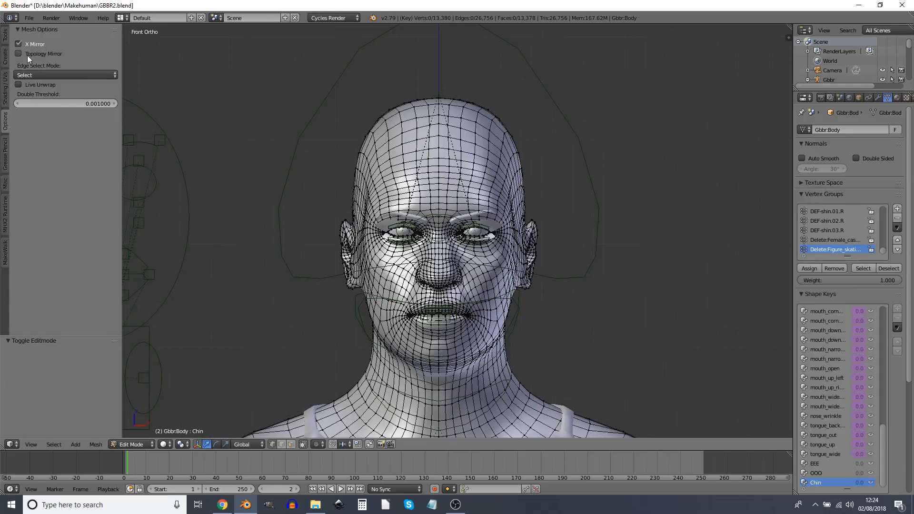
left_click(24, 55)
scroll(528, 333, "up", 2)
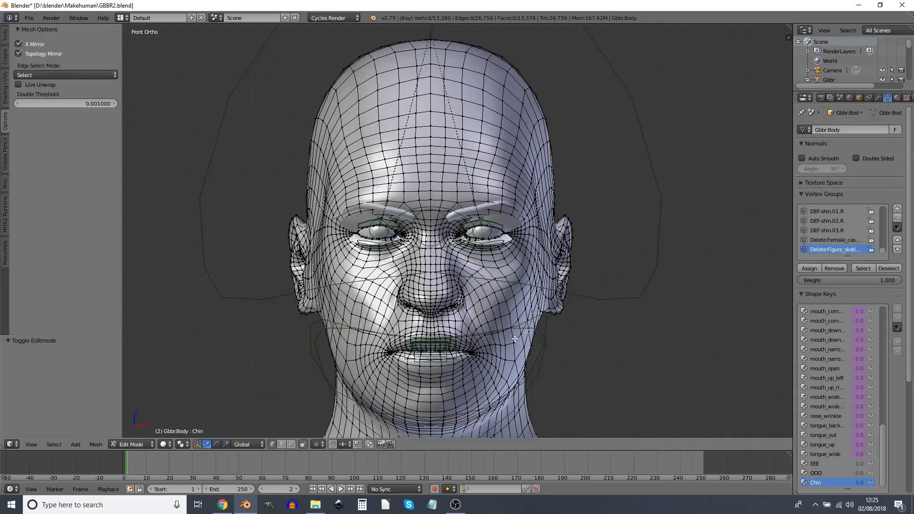
left_click(319, 444)
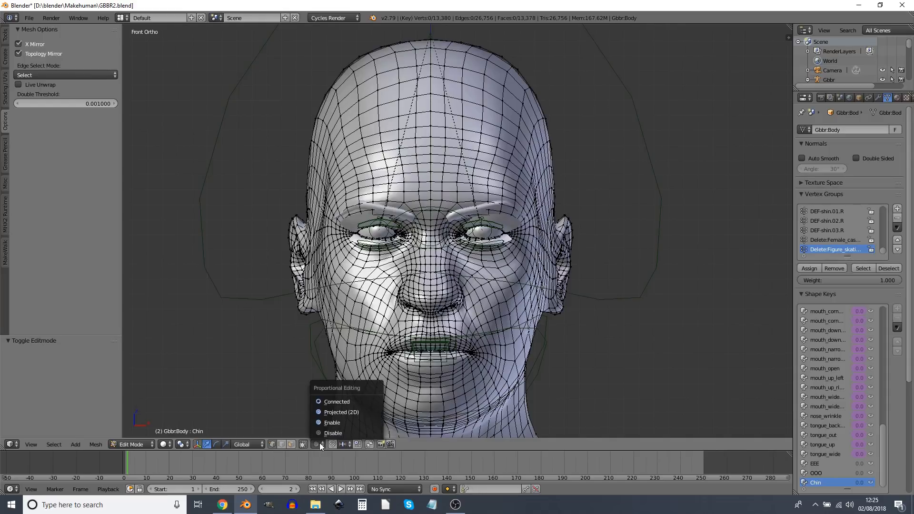
left_click(343, 402)
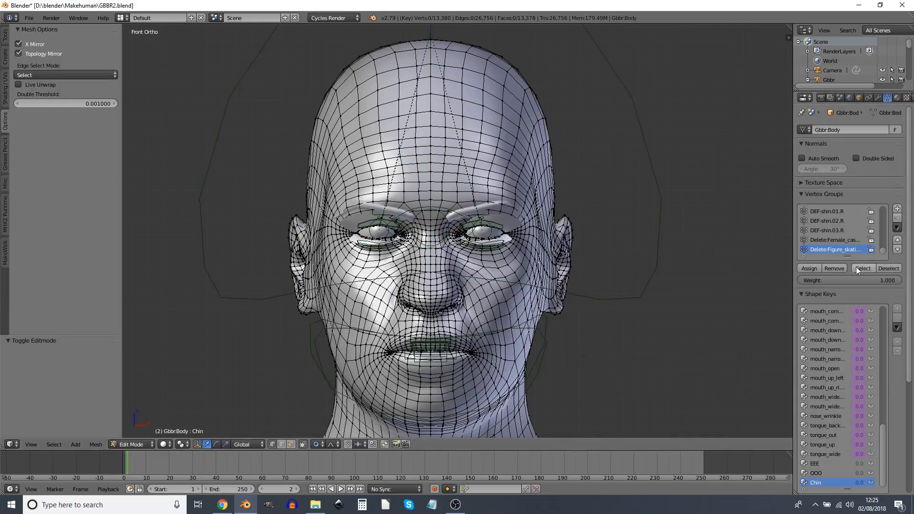
- On the EEE shape key, select the upper lip's inner edge by shortest path and raise it along Z with proportional size about 0.02
left_click(813, 464)
scroll(486, 354, "up", 1)
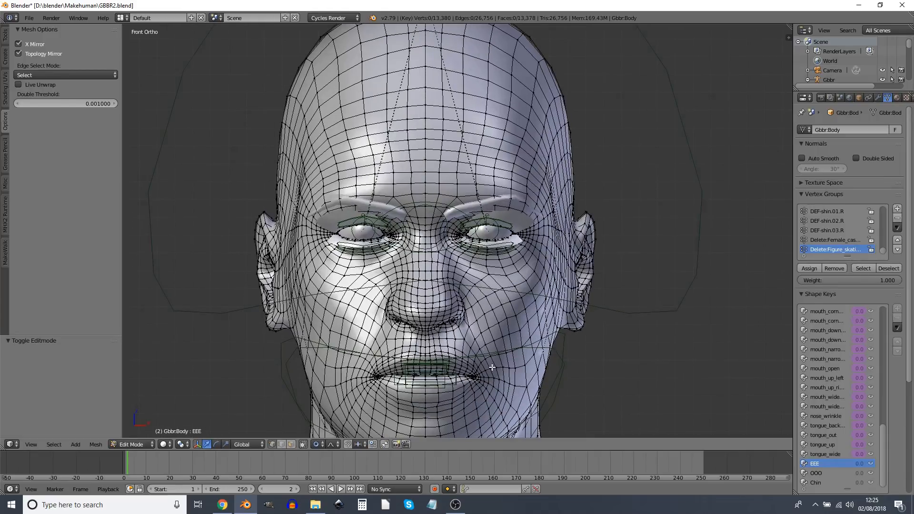
scroll(492, 367, "up", 4)
right_click(336, 271)
scroll(426, 263, "up", 2)
right_click(349, 283)
right_click(364, 283)
right_click(386, 281)
right_click(510, 285)
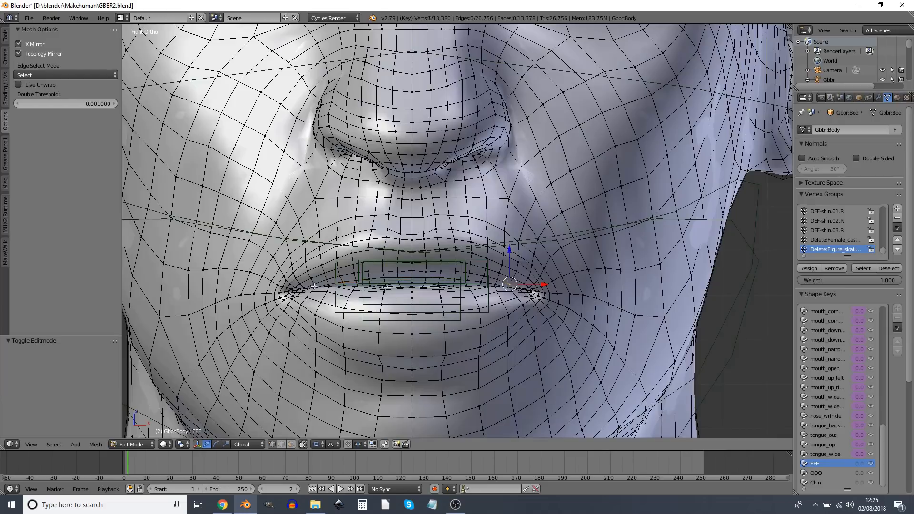
left_click(54, 444)
left_click(105, 273)
key("g")
key("z")
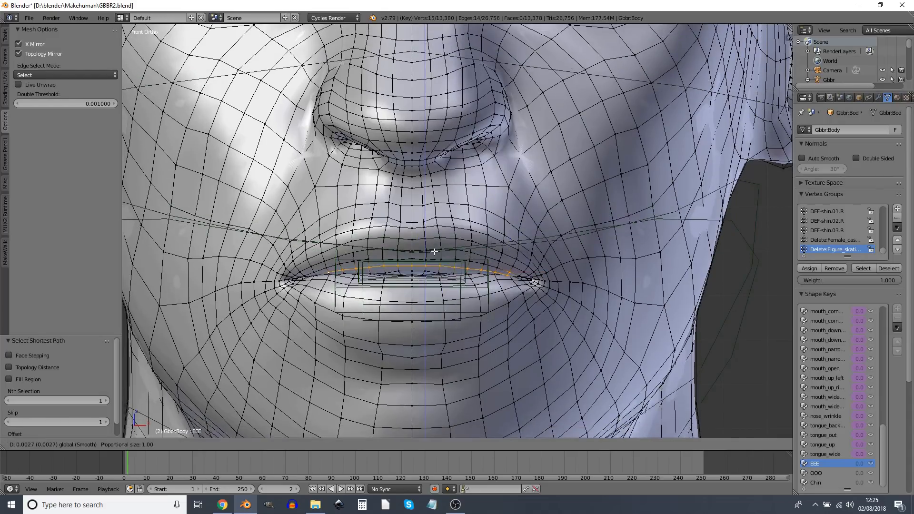
scroll(435, 267, "up", 11)
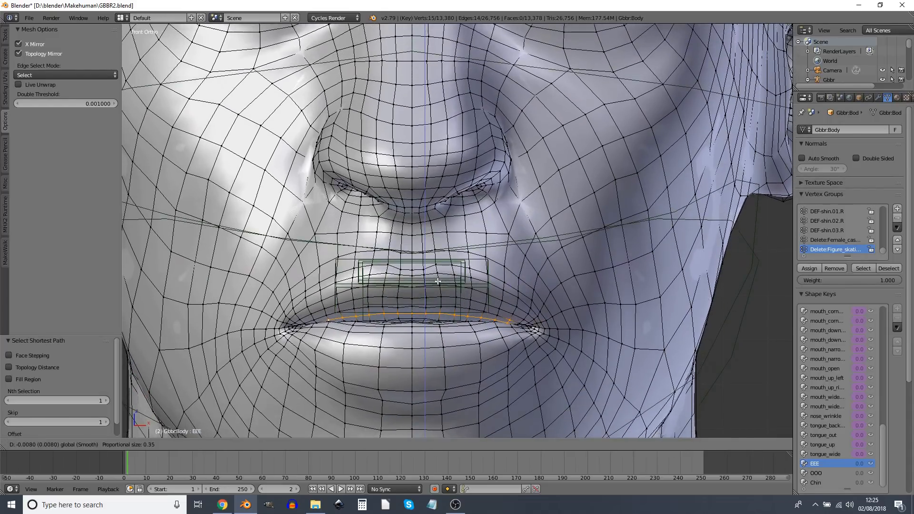
scroll(437, 278, "up", 20)
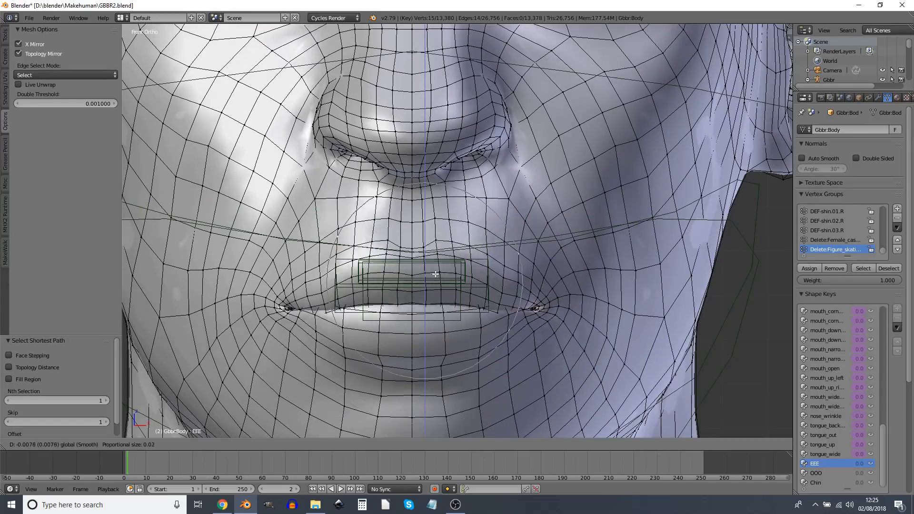
left_click_drag(437, 220, 426, 210)
- Open the mouth on the EEE shape key by pulling the centre of the lower lip's inner edge down along Z
right_click(496, 284)
right_click(334, 284)
right_click(358, 283)
right_click(412, 287)
left_click_drag(413, 251, 412, 266)
right_click(356, 292)
right_click(336, 288, "shift")
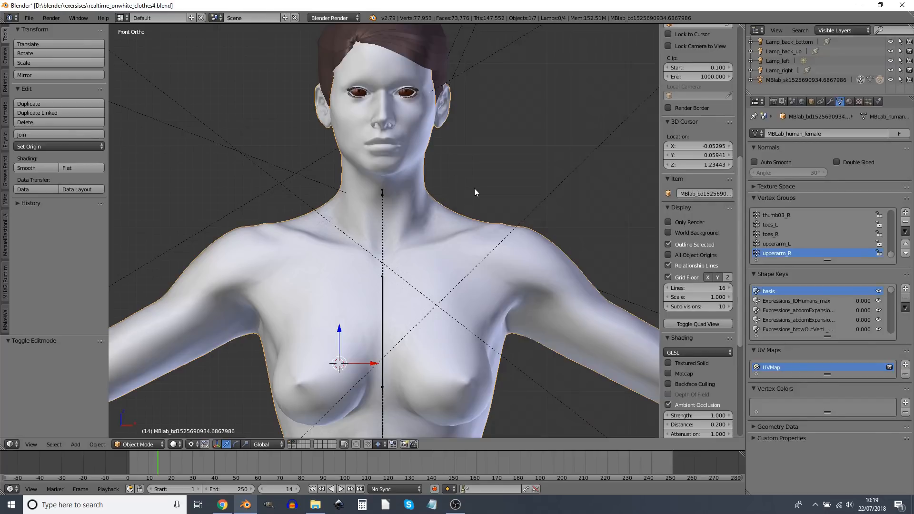
- In the realtime_onwhite_clothes4 file, try moving a face vertex of the female mesh with proportional editing, and undo the move
key("Tab")
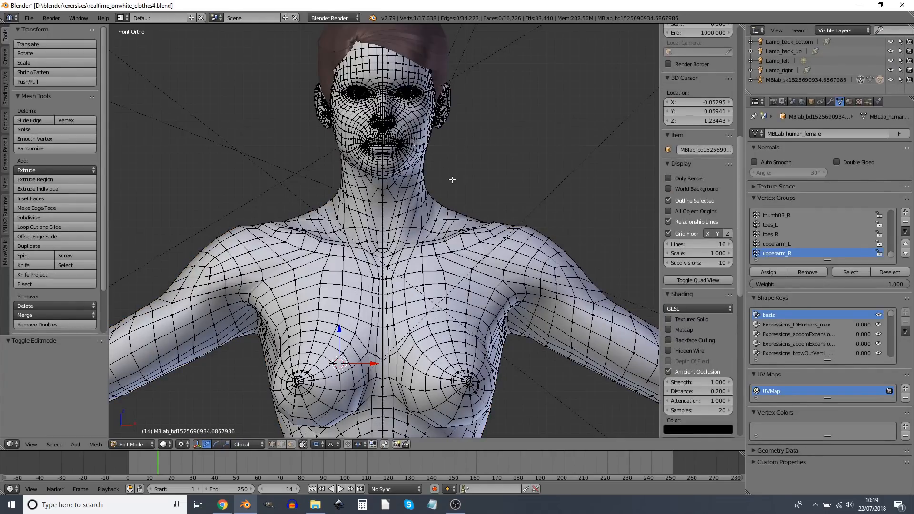
key("g")
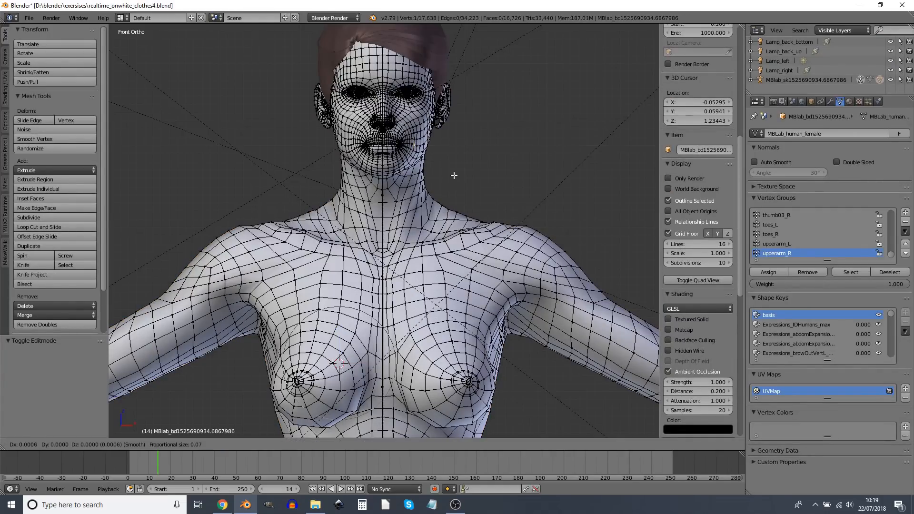
left_click(541, 186)
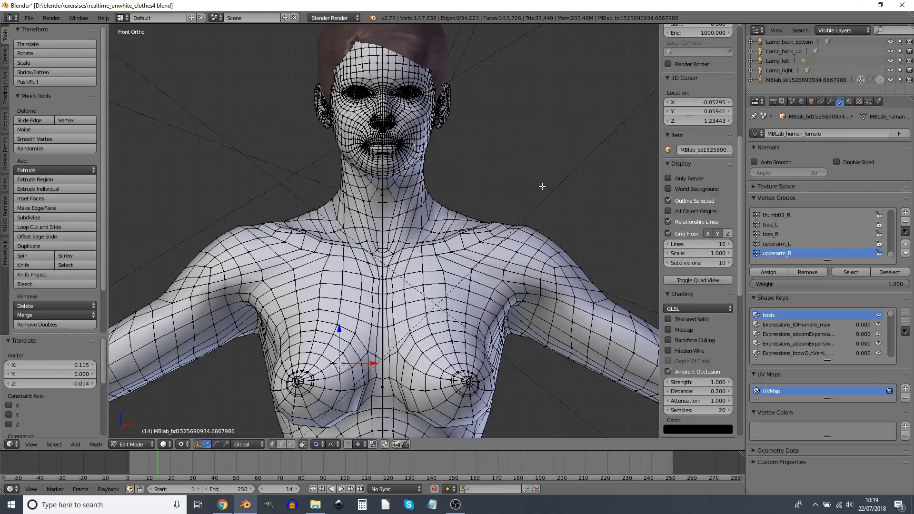
key("Tab")
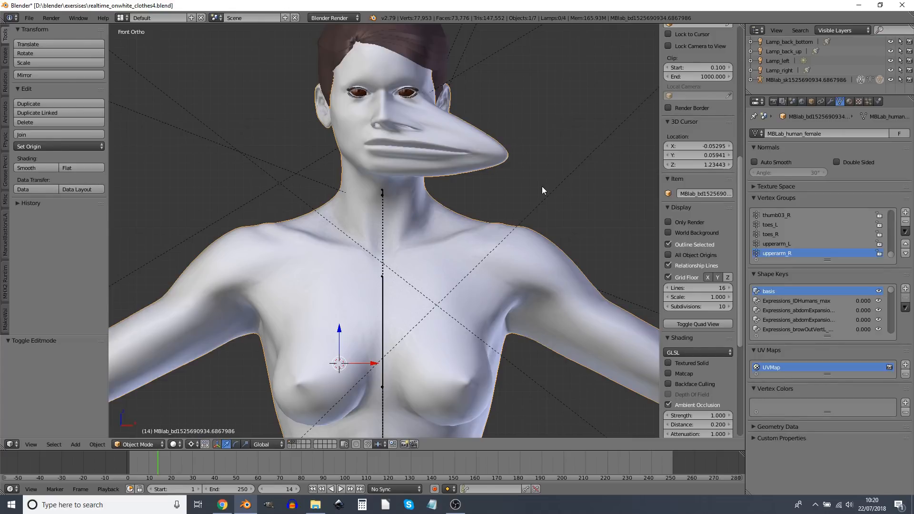
key("ctrl+z")
key("Tab")
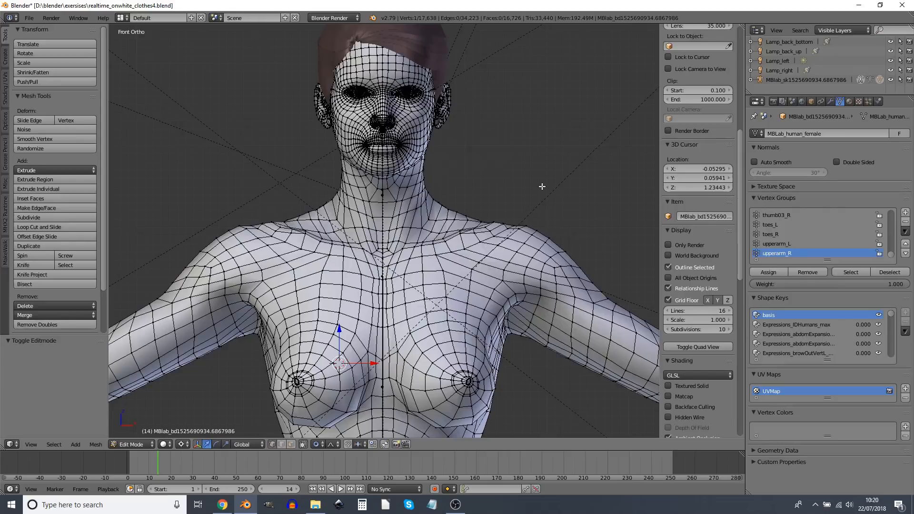
- Activate the female mesh's basis shape key in Edit Mode and test moving face vertices, cancelling each move
scroll(696, 295, "down", 3)
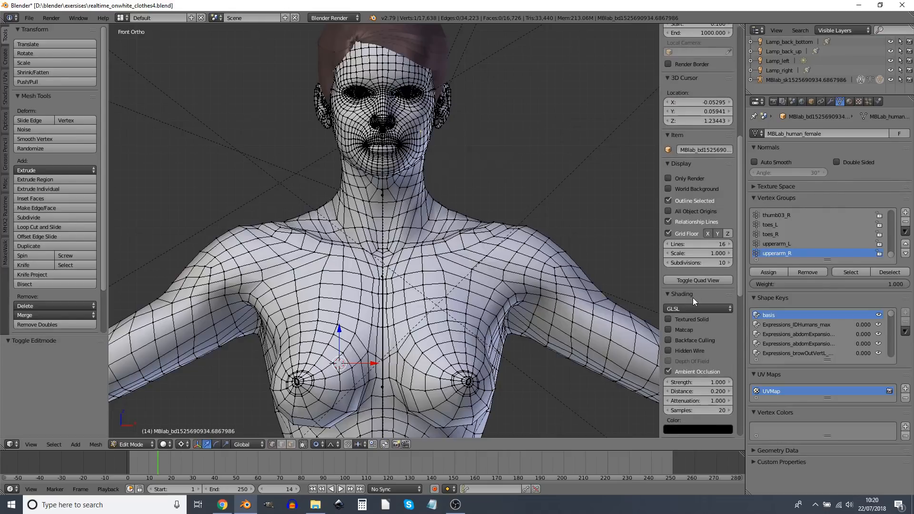
left_click(769, 316)
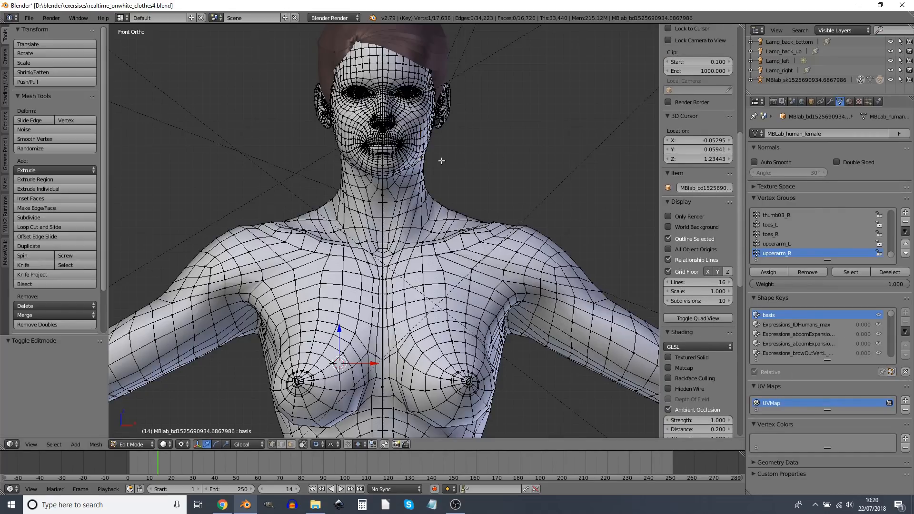
key("g")
right_click(456, 175)
right_click(421, 120)
key("g")
right_click(475, 127)
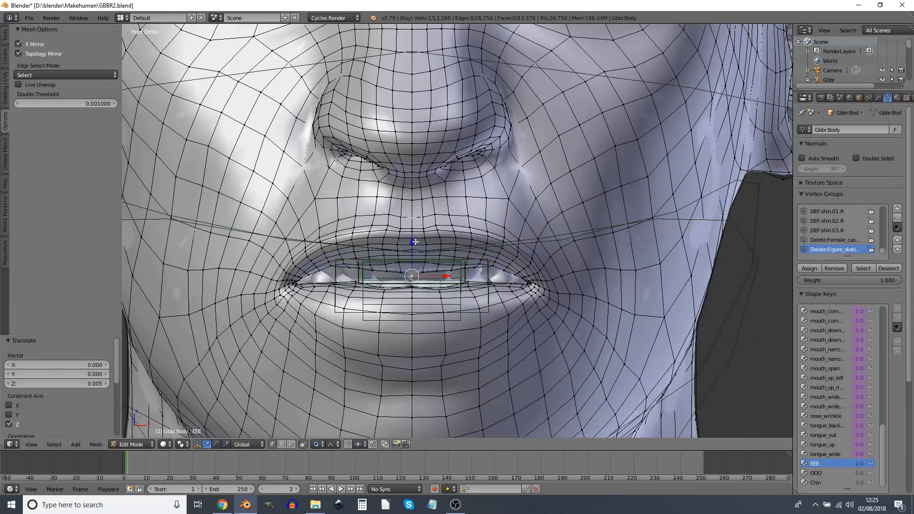
- Back on the EEE shape key, adjust the inner lip vertically and lower the middle of the lower lip along Z
key("g")
key("z")
left_click(475, 283)
right_click(356, 283)
right_click(412, 286)
key("g")
key("z")
left_click(413, 298)
- Lower two vertices at the side of the lower lip and pull the mouth corner outward about 0.004 along X
right_click(356, 291)
right_click(336, 289, "shift")
key("g")
key("z")
left_click_drag(349, 265, 349, 271)
right_click(294, 288)
left_click_drag(329, 287, 314, 289)
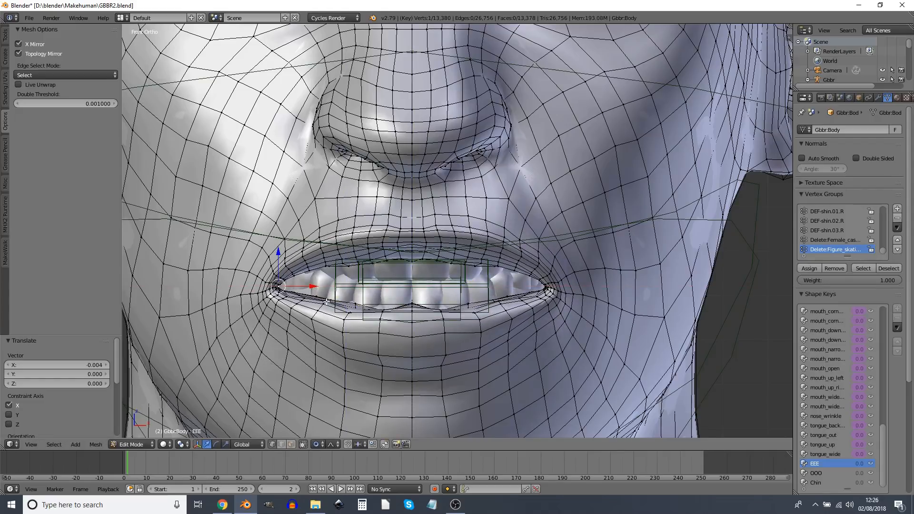
- Lower a vertex on the side of the upper lip about 0.0009 and raise the mouth corner about 0.002 along Z
key("g")
key("x")
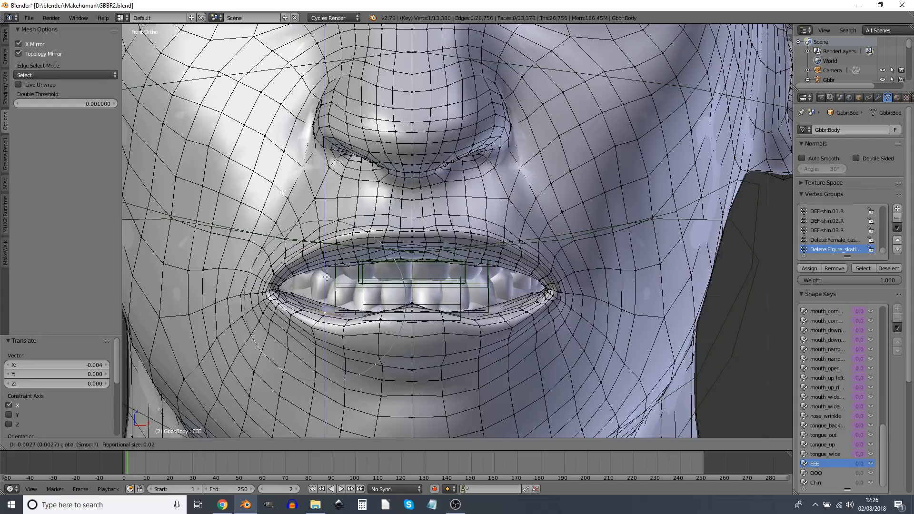
key("z")
left_click(324, 266)
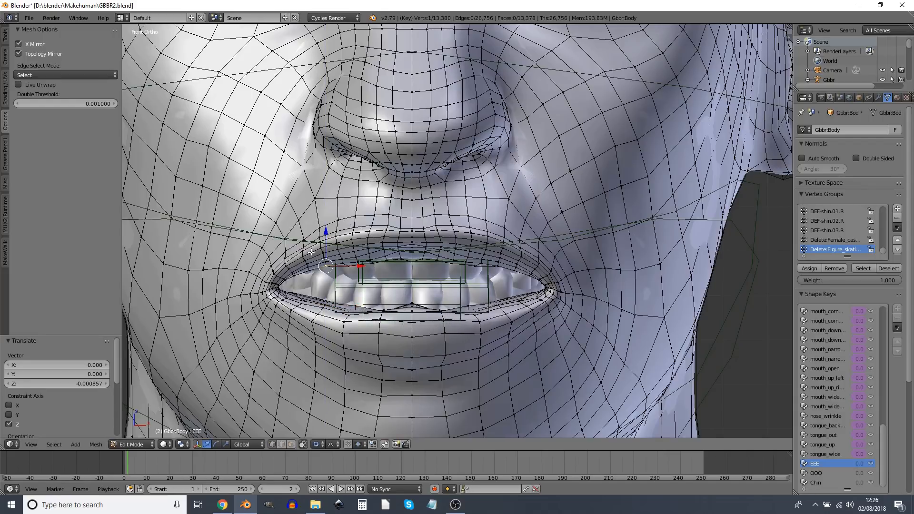
right_click(279, 286)
left_click_drag(283, 249, 282, 238)
- From the side view, push the EEE mouth corner back about 0.004 along Y
middle_click_drag(547, 286, 512, 300)
scroll(516, 299, "down", 10)
key("KP_3")
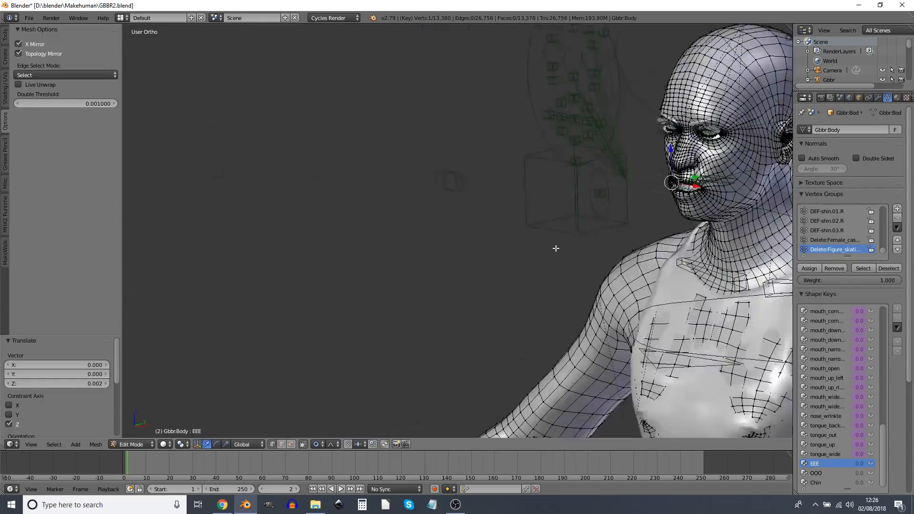
middle_click_drag(594, 264, 310, 285, "shift")
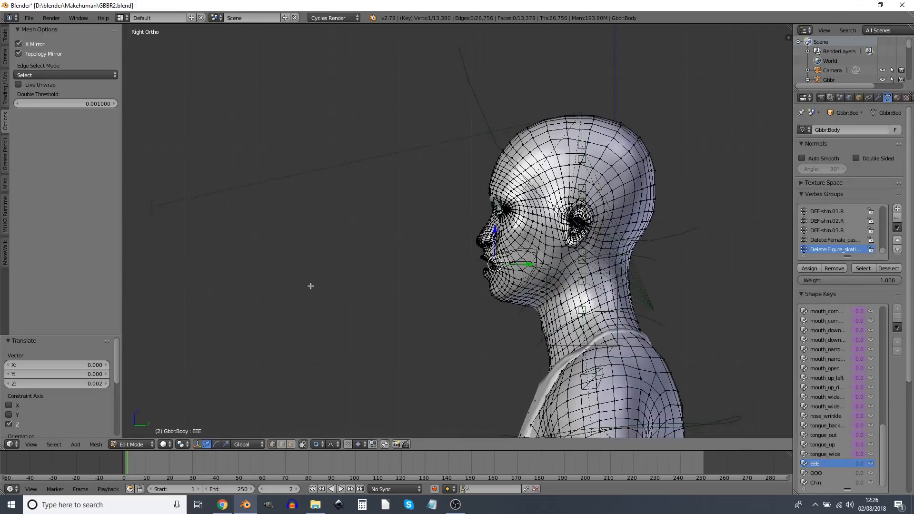
scroll(528, 245, "up", 6)
scroll(528, 244, "up", 3)
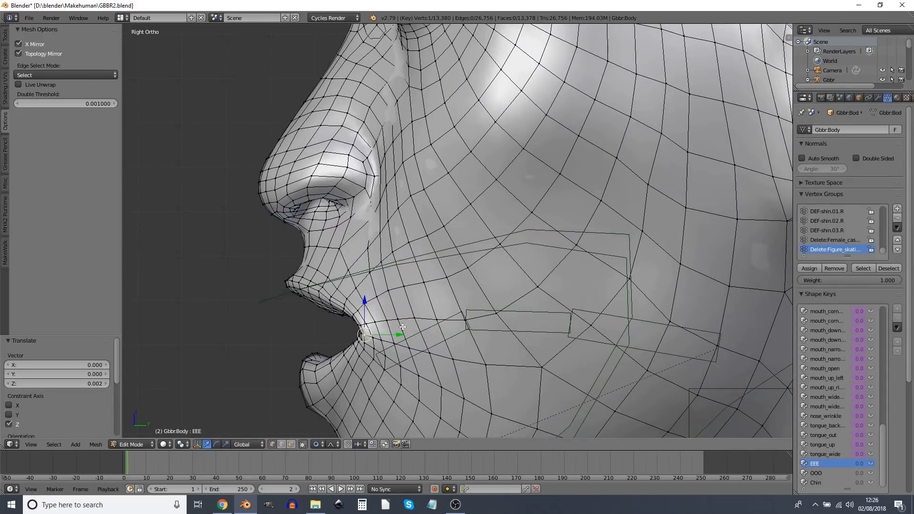
left_click_drag(401, 334, 409, 335)
- Return to the front view and lower the middle of the EEE lower lip slightly along Z
scroll(352, 307, "down", 2)
middle_click_drag(353, 307, 448, 307)
key("KP_1")
left_click_drag(413, 316, 414, 328)
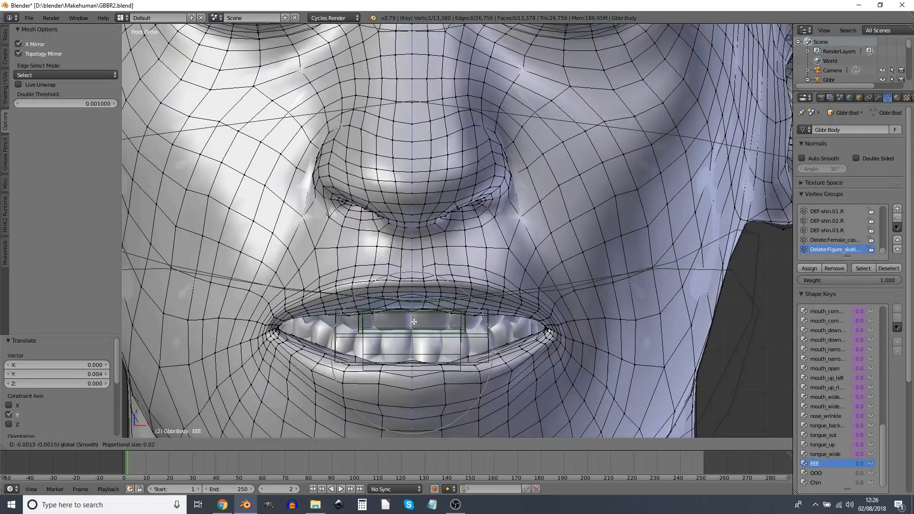
scroll(413, 329, "down", 1)
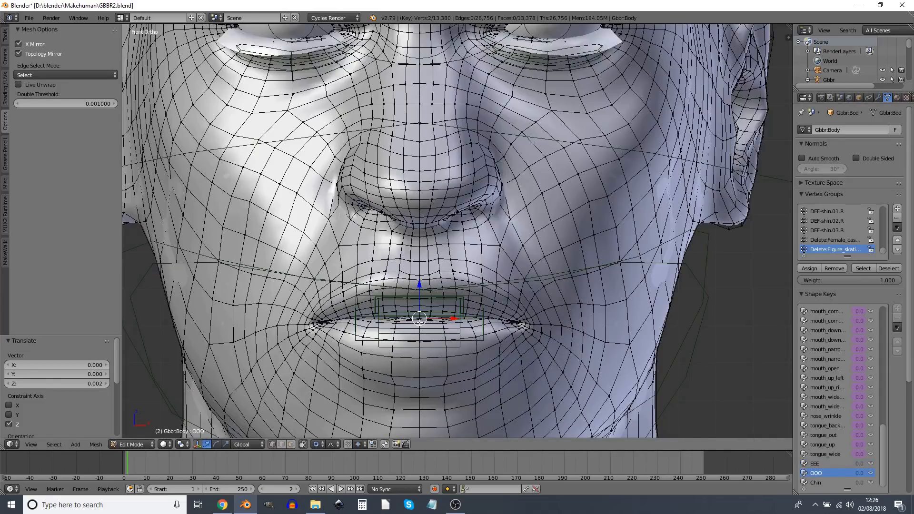
- On the OOO shape key, raise the middle of the upper lip along Z and bring the mouth corners inward
right_click(420, 318)
left_click_drag(420, 284, 421, 256)
scroll(427, 305, "down", 7)
right_click(419, 316)
right_click(518, 321)
left_click_drag(552, 321, 545, 321)
right_click(495, 325)
right_click(510, 321)
key("s")
left_click(573, 351)
- Open the OOO mouth further by lowering the lower lip and raising the middle of the upper lip
right_click(361, 335)
left_click_drag(360, 335, 357, 345)
right_click(422, 359)
left_click_drag(419, 324, 419, 326)
right_click(419, 291)
left_click_drag(419, 258, 420, 250)
- Round off the OOO opening by repositioning vertices along the sides of the lips and near the mouth corners
right_click(346, 306)
left_click_drag(346, 305, 368, 325)
right_click(324, 326)
right_click(370, 288)
left_click_drag(369, 289, 364, 296)
right_click(419, 359)
left_click_drag(419, 324, 491, 337)
right_click(472, 347)
right_click(486, 330)
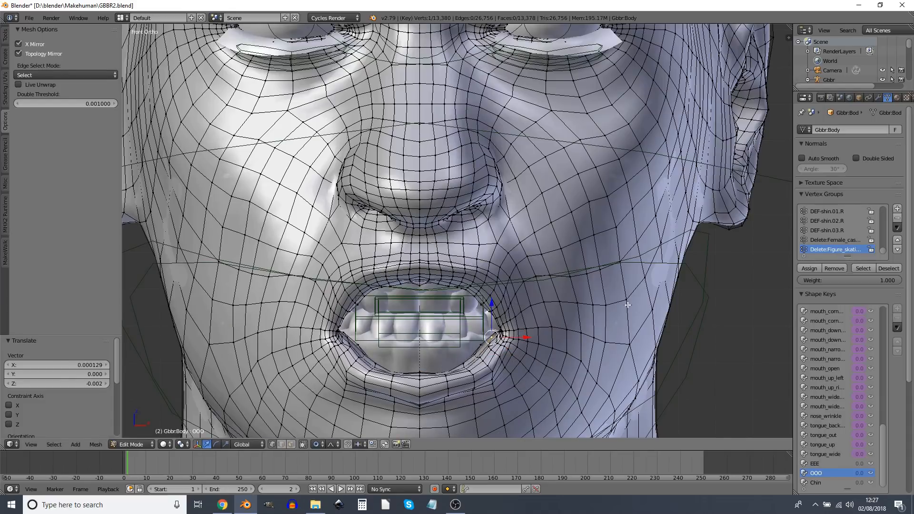
- Make Chin the active shape key and switch to Object Mode in the right side view
left_click(816, 482)
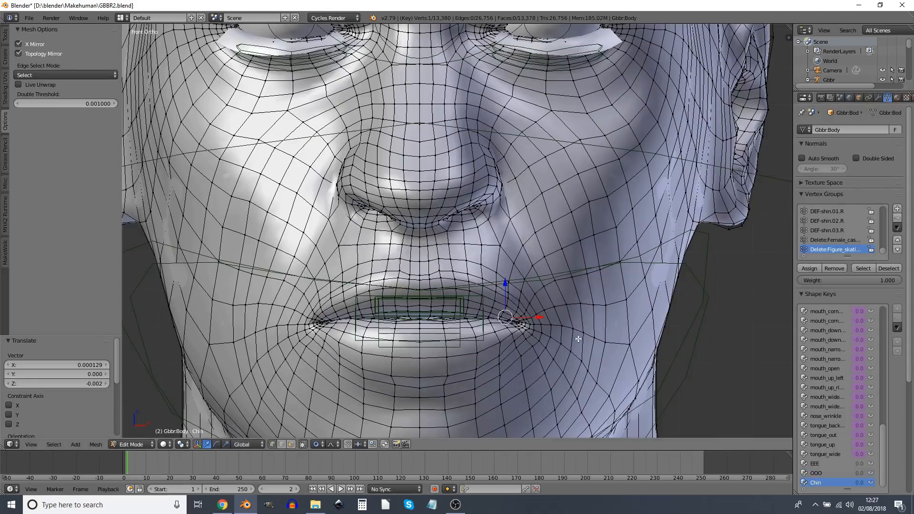
key("Tab")
key("KP_3")
scroll(508, 310, "up", 2)
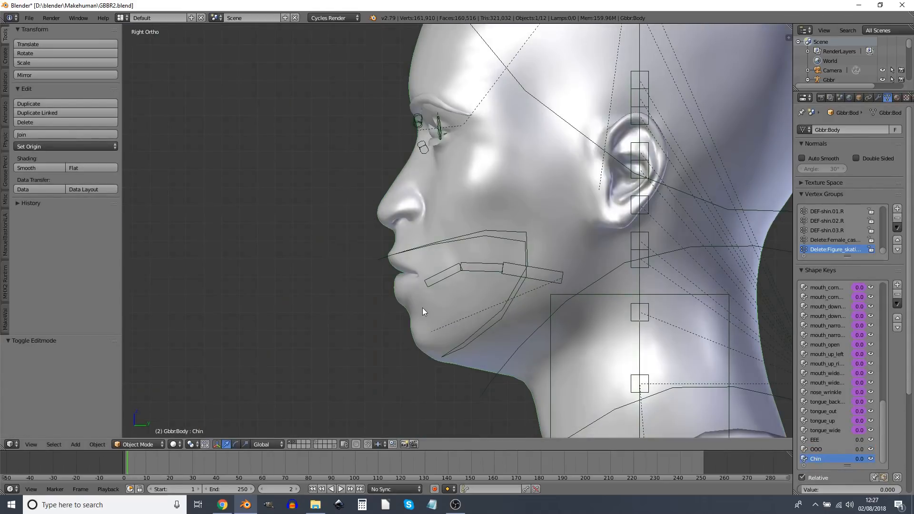
- Move the body mesh to layer 3, display only that layer, and return to Edit Mode
key("m")
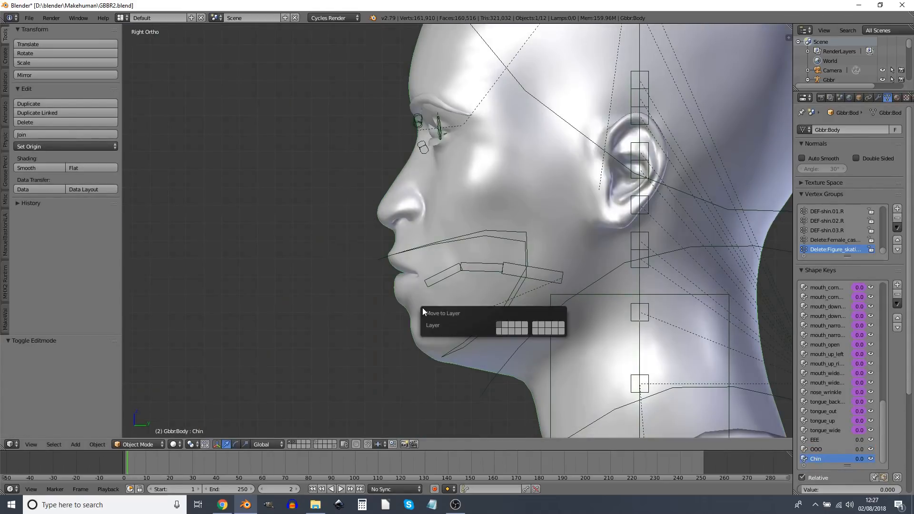
left_click(512, 325)
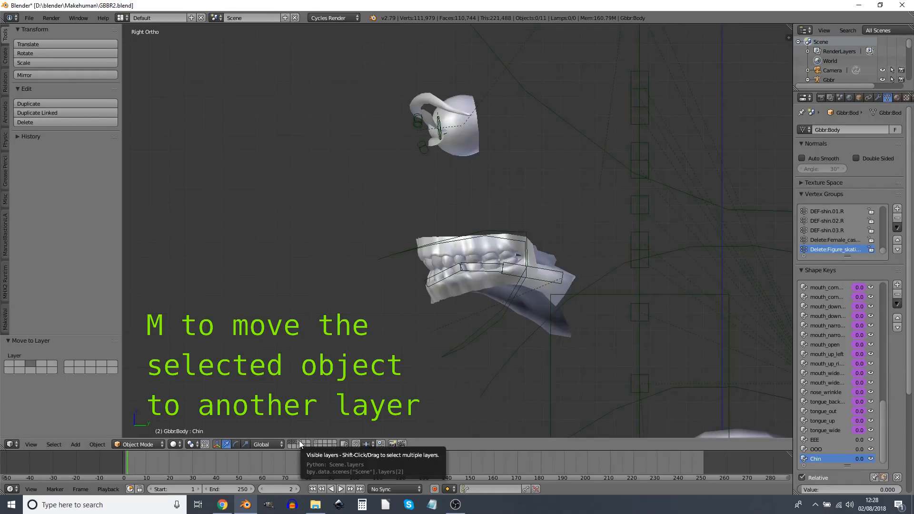
left_click(299, 441)
key("Tab")
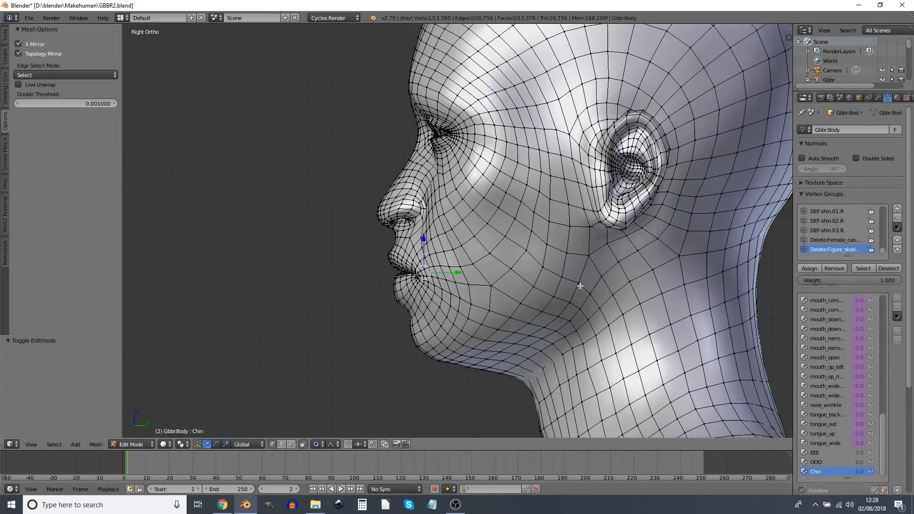
- Snap the 3D cursor to the jaw-hinge vertex below the ear and select the chin edge loop in edge select mode
right_click(567, 253)
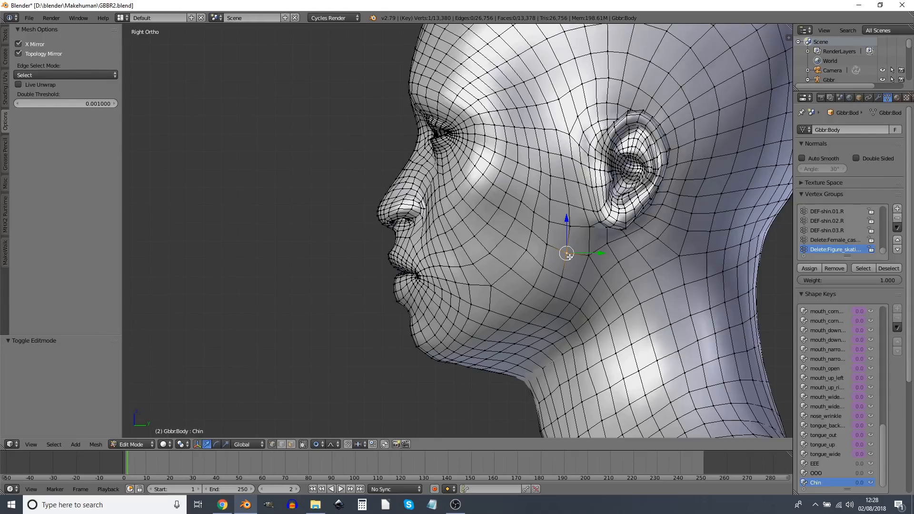
key("shift+s")
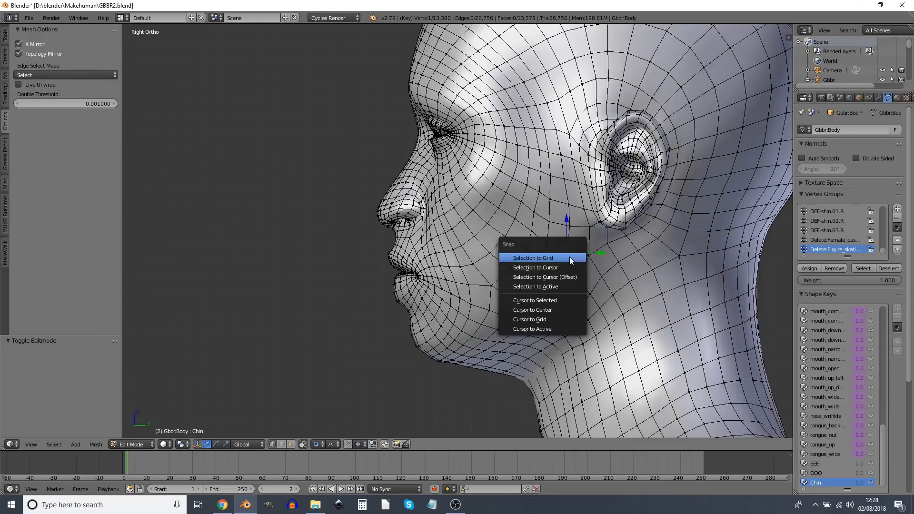
left_click(576, 299)
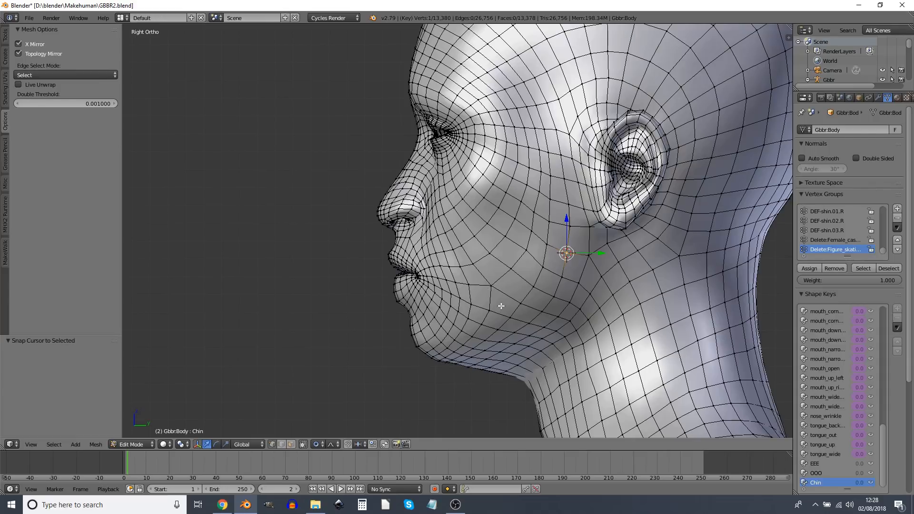
left_click(282, 444)
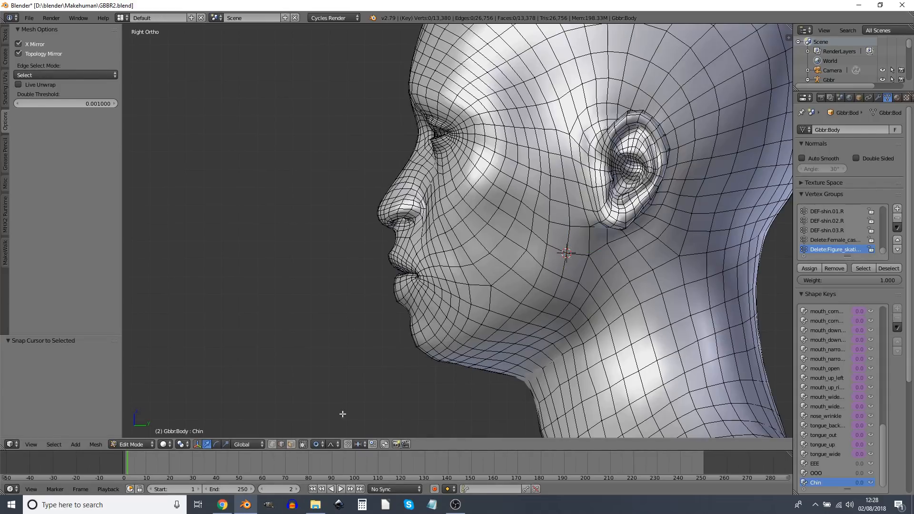
right_click(490, 299, "alt")
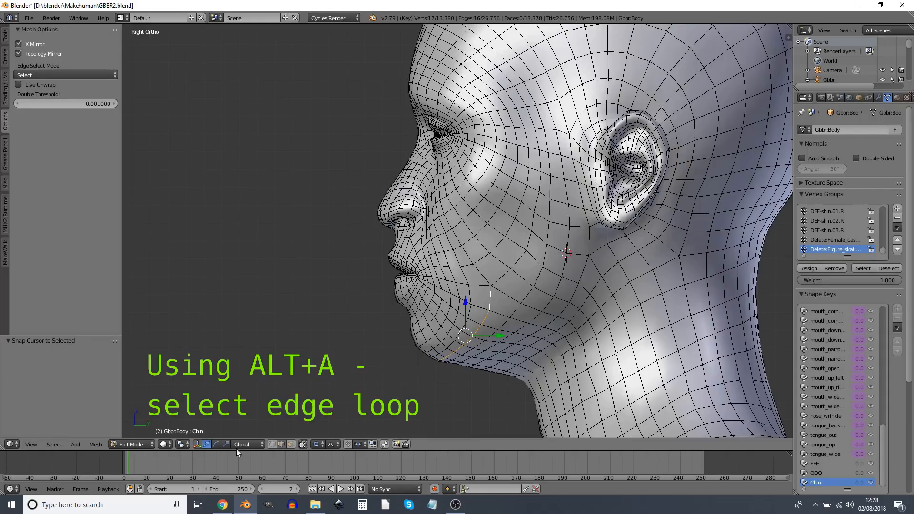
- Set proportional editing to Enable and the pivot point to 3D Cursor
left_click(318, 445)
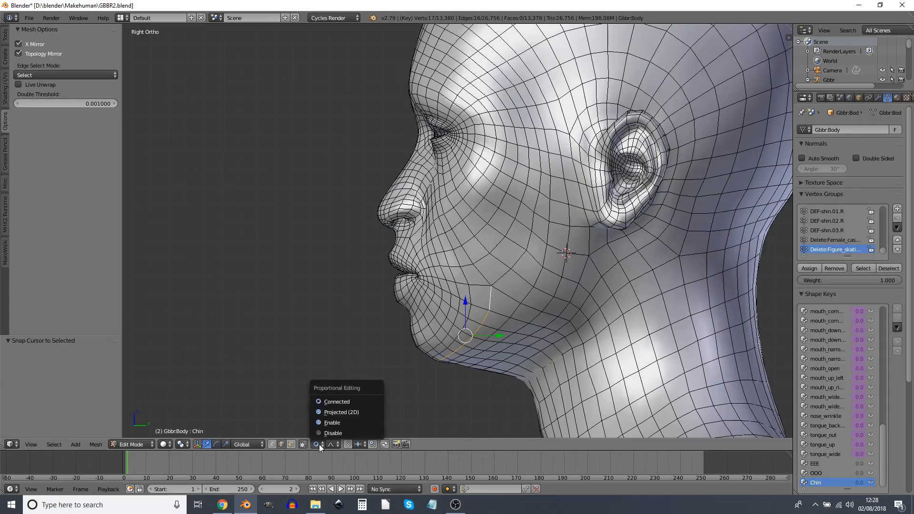
left_click(340, 422)
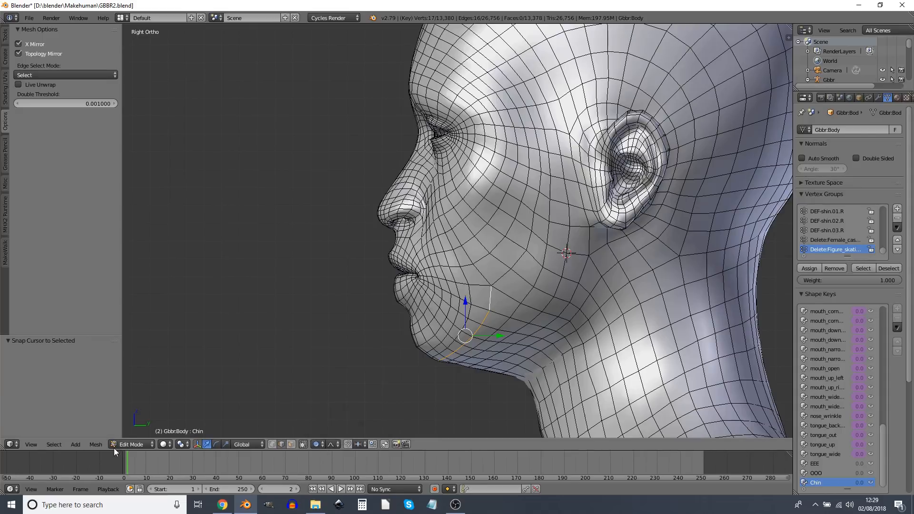
left_click(181, 444)
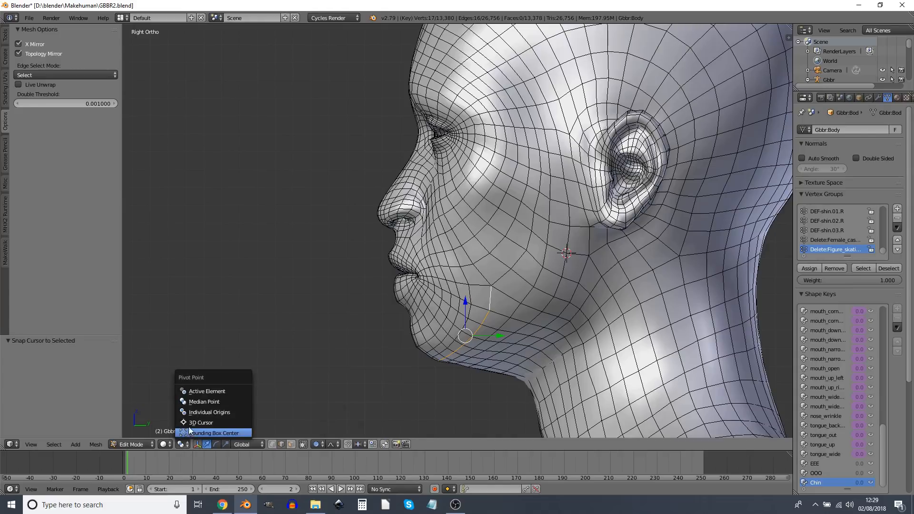
left_click(190, 423)
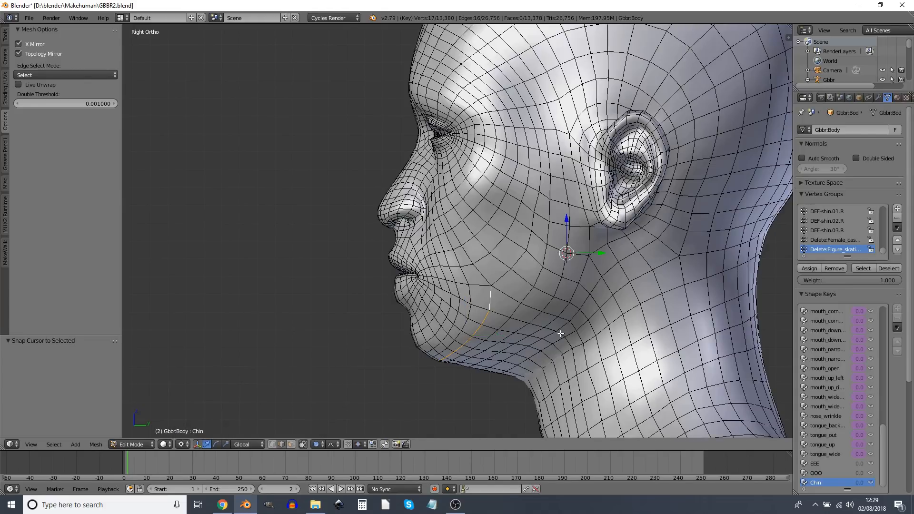
- Enlarge the proportional size to 0.08 and rotate the chin edge loop -15° about the 3D cursor
key("r")
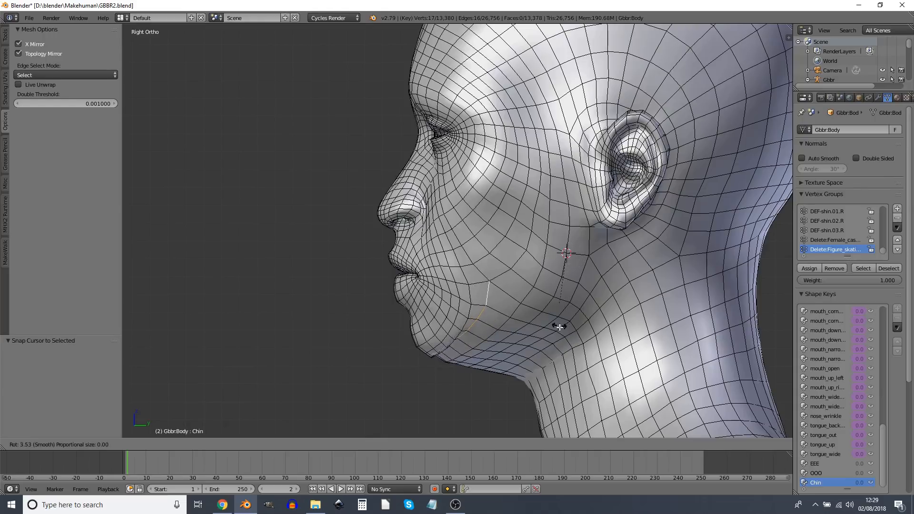
left_click(566, 330)
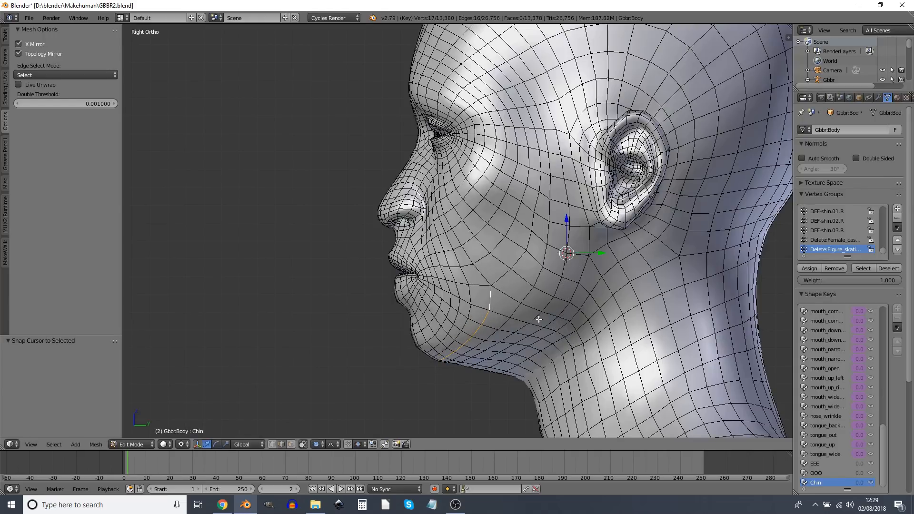
key("g")
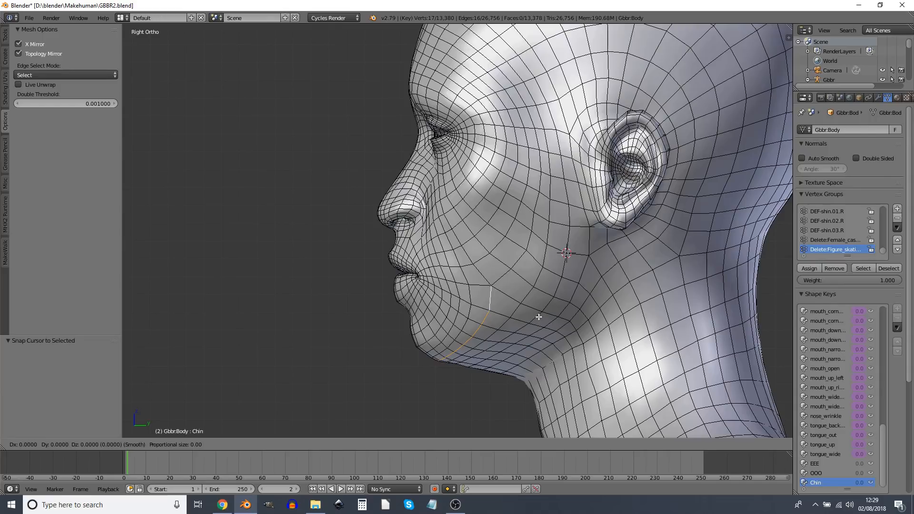
scroll(537, 319, "down", 5)
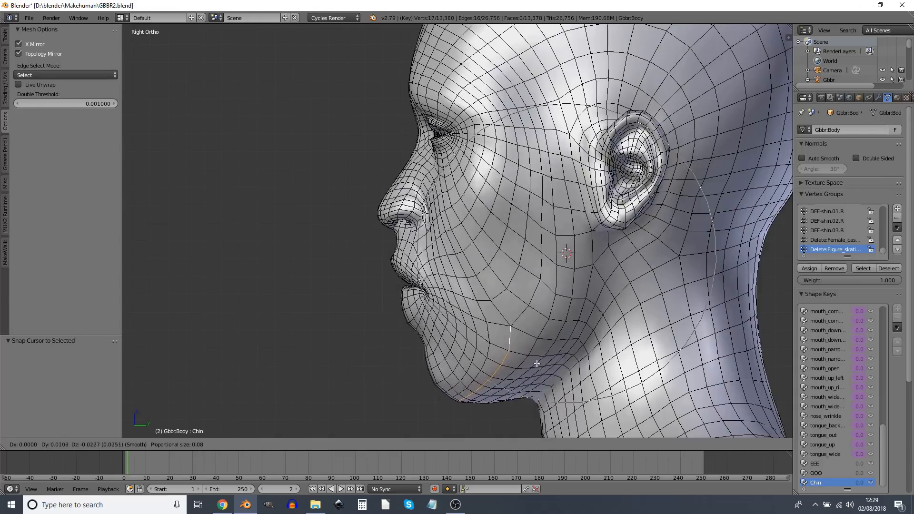
right_click(555, 319)
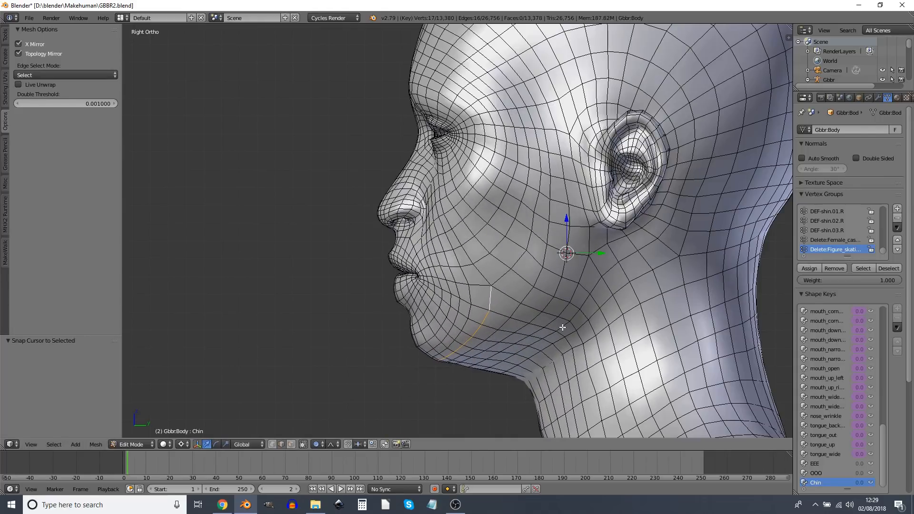
key("r")
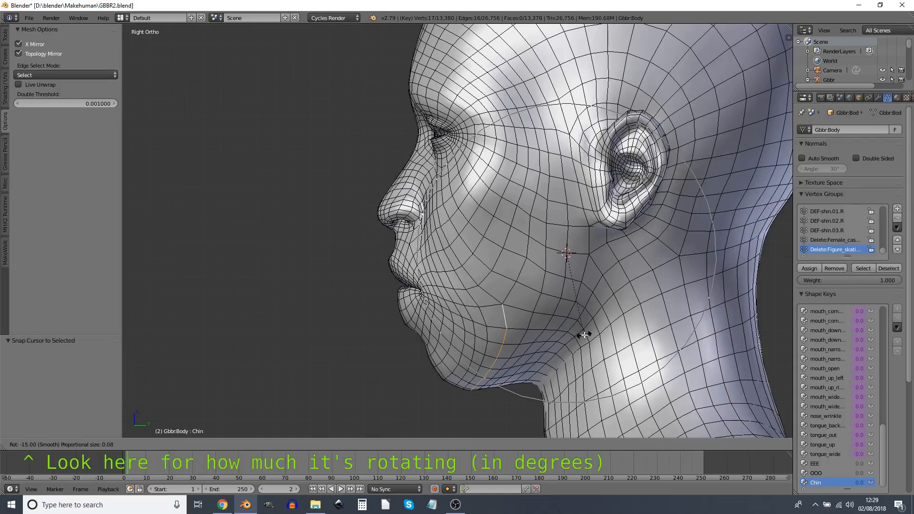
left_click(584, 335)
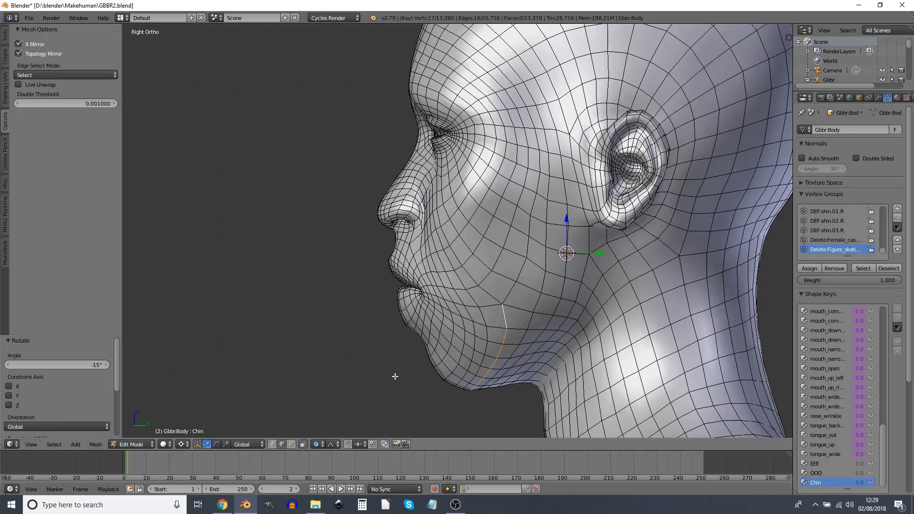
- Leave the body mesh, display layer 1, and open the teeth mesh in Edit Mode
key("Tab")
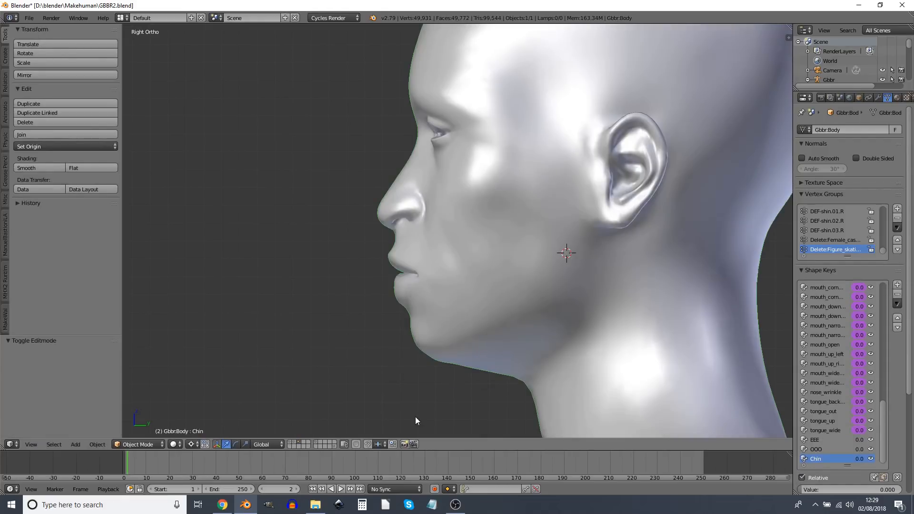
left_click(289, 441)
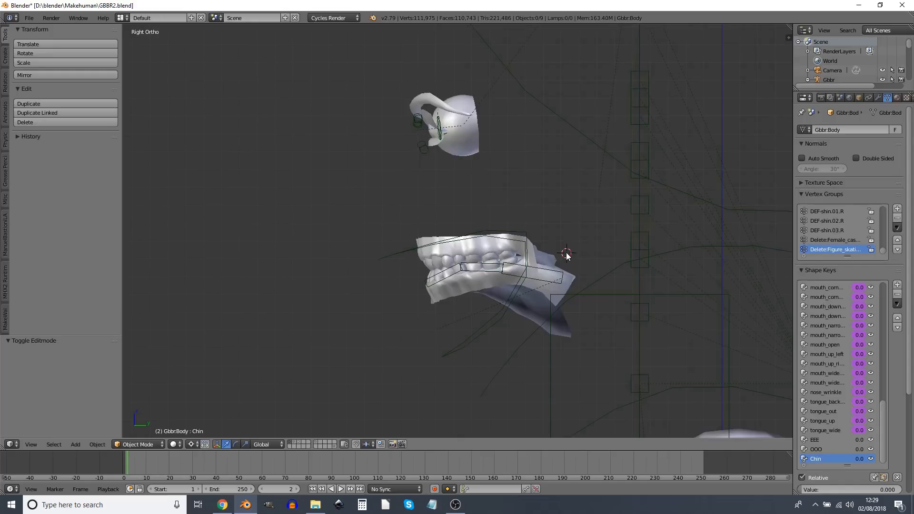
right_click(445, 296)
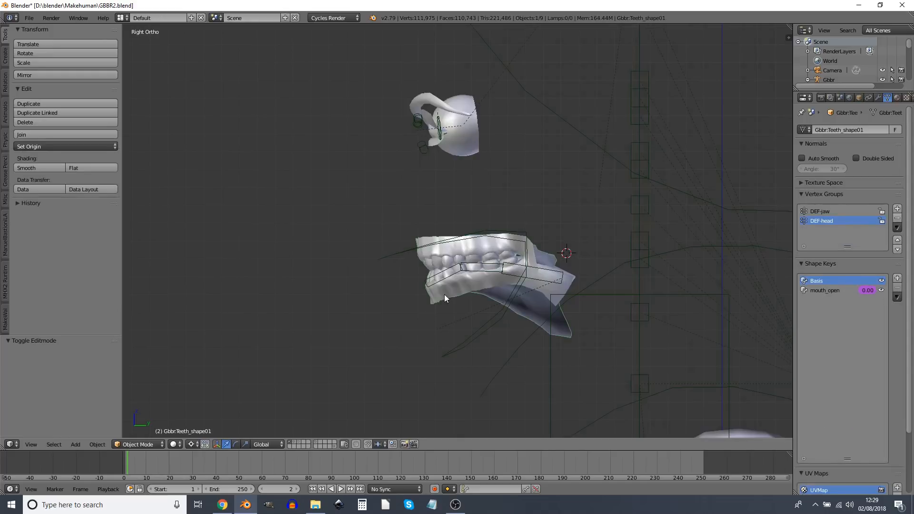
key("Tab")
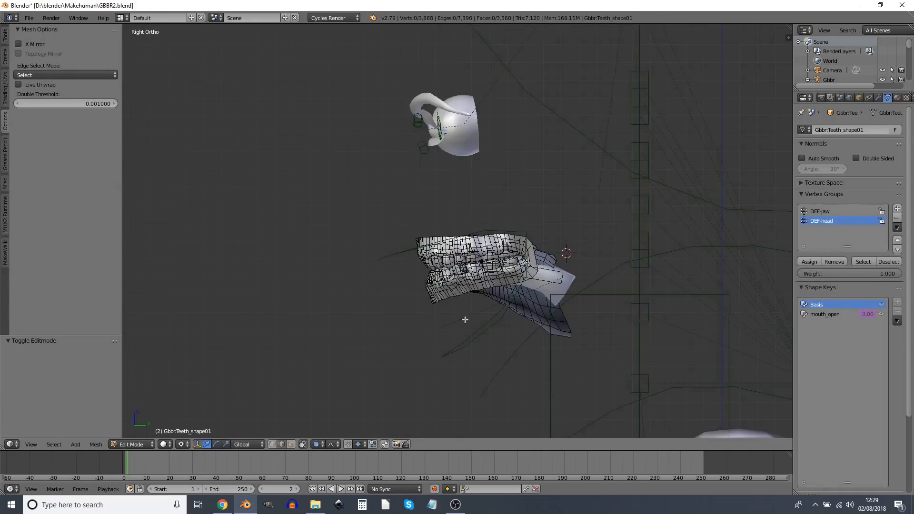
- Make hidden teeth vertices selectable by turning off limit selection to visible, and set proportional editing to Connected
left_click(303, 444)
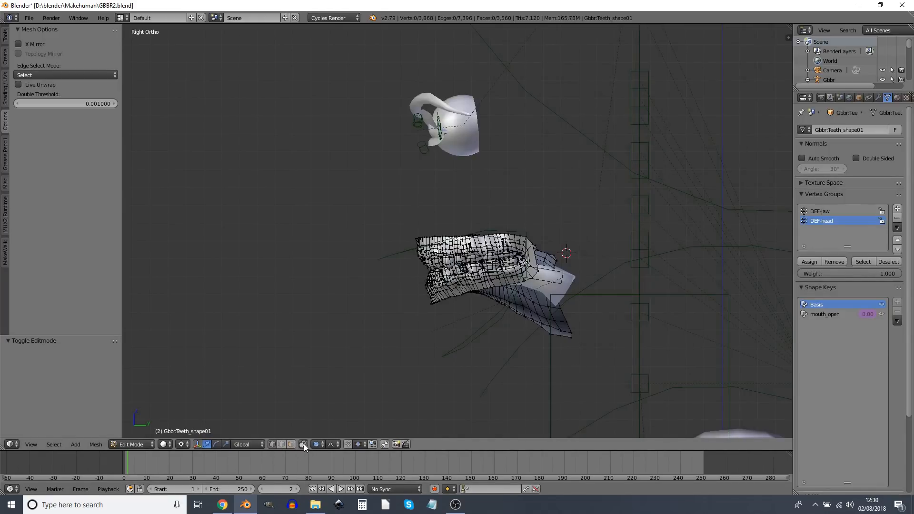
left_click(304, 445)
scroll(398, 367, "up", 3)
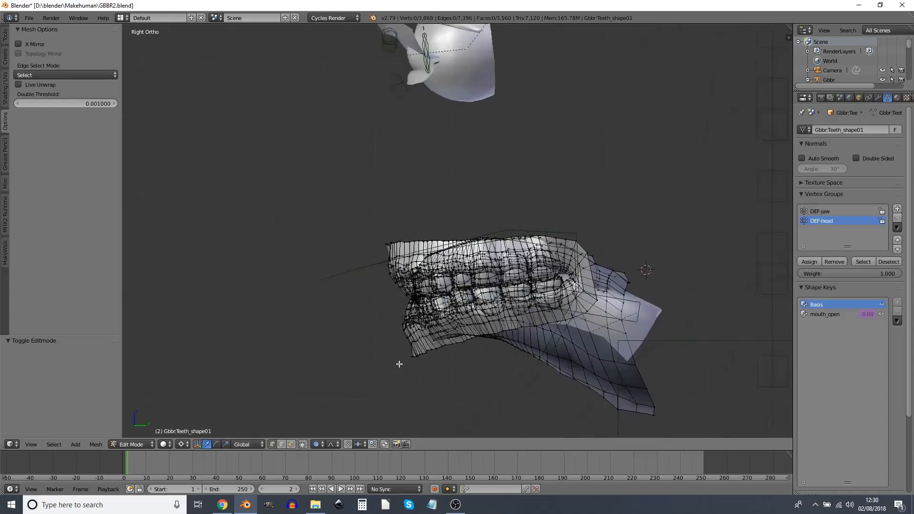
scroll(400, 362, "down", 1)
left_click(319, 444)
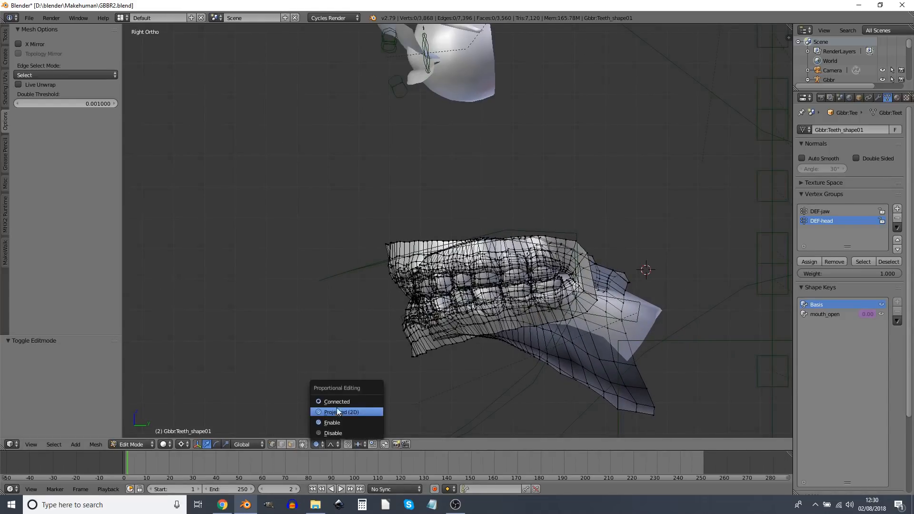
left_click(334, 403)
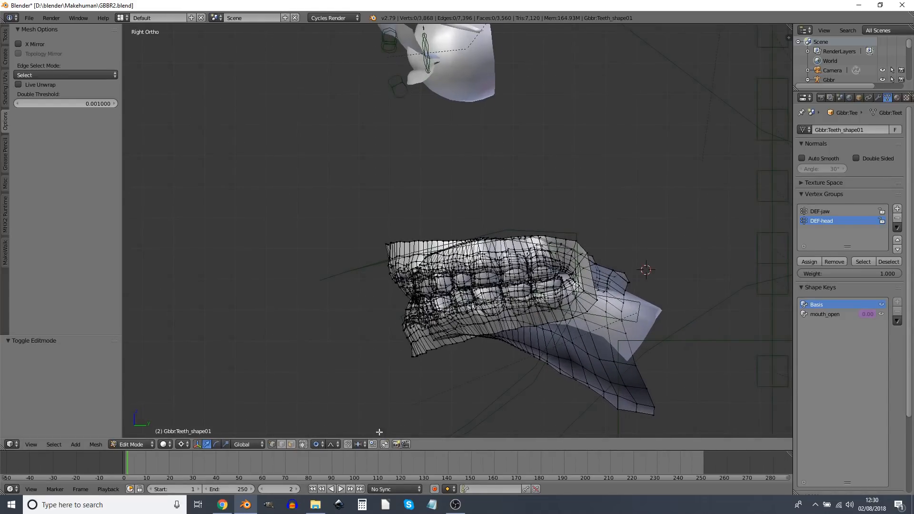
- Circle-select the vertices along the underside of the lower gum and jaw of the teeth mesh
key("c")
scroll(413, 356, "down", 5)
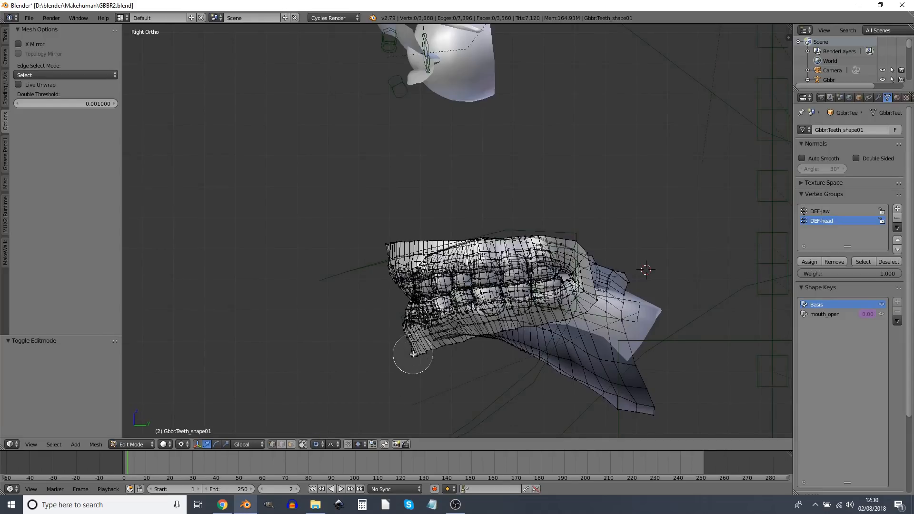
mouse_move(414, 342)
left_mouse_down()
mouse_move(543, 323)
mouse_move(553, 341)
mouse_move(638, 398)
mouse_move(546, 359)
mouse_move(602, 335)
mouse_move(596, 388)
left_mouse_up()
key("Escape")
- Grow and shrink the selection until it covers all lower teeth and the lower jaw without the upper teeth
key("ctrl+KP_Add")
key("ctrl+KP_Add")
key("ctrl+KP_Add")
key("ctrl+KP_Add")
key("ctrl+KP_Add")
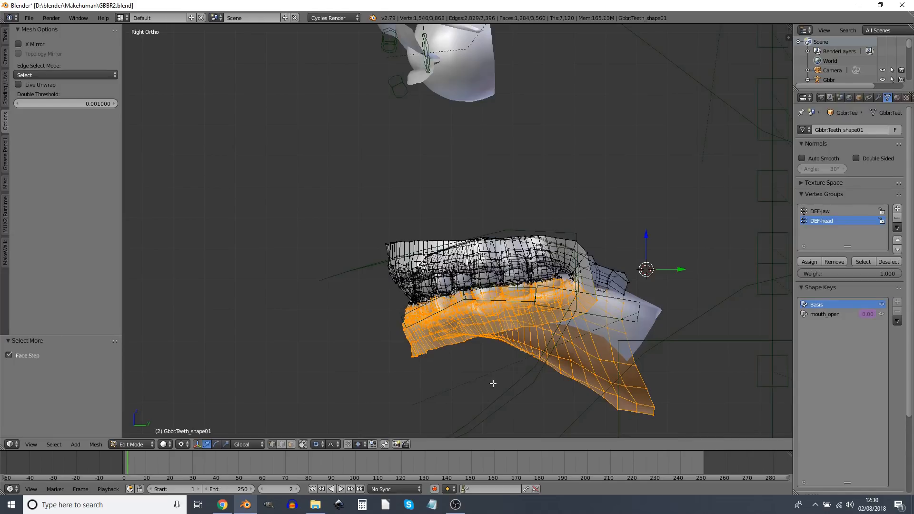
key("ctrl+KP_Add")
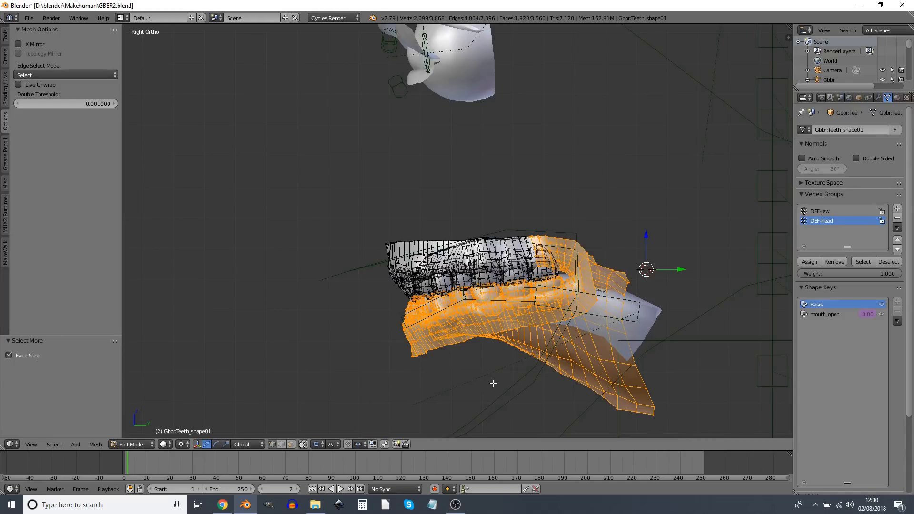
key("ctrl+KP_Subtract")
key("ctrl+KP_Subtract")
key("ctrl+KP_Subtract")
key("ctrl+KP_Subtract")
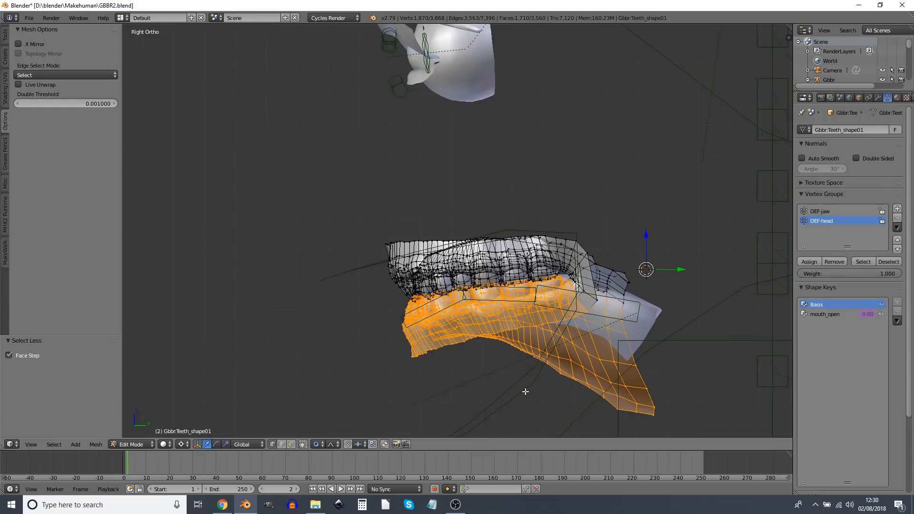
key("r")
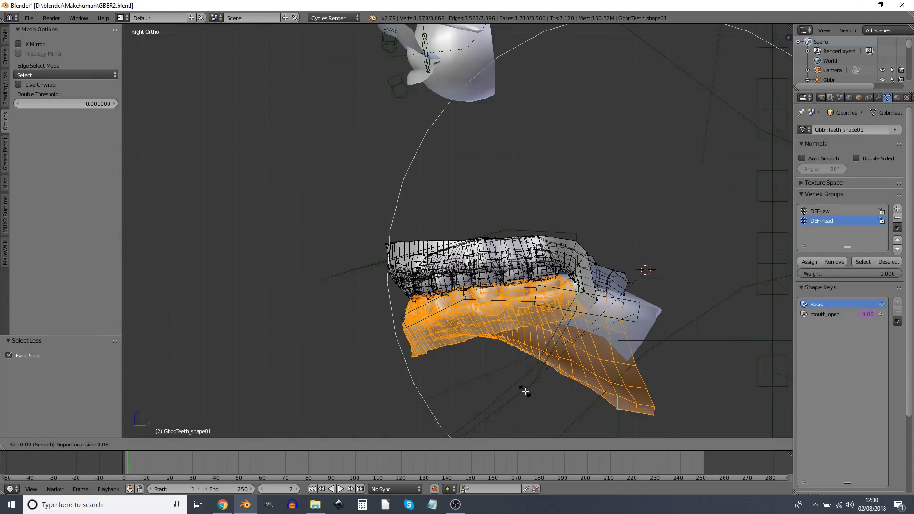
right_click(534, 398)
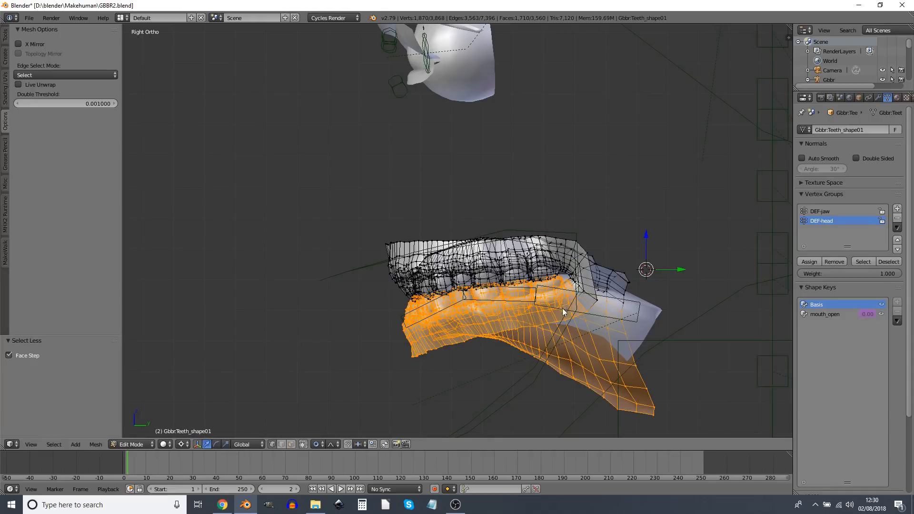
- Return to Object Mode and add a shape key named Chin to the teeth mesh
key("Tab")
left_click(897, 278)
double_click(809, 300)
type("C")
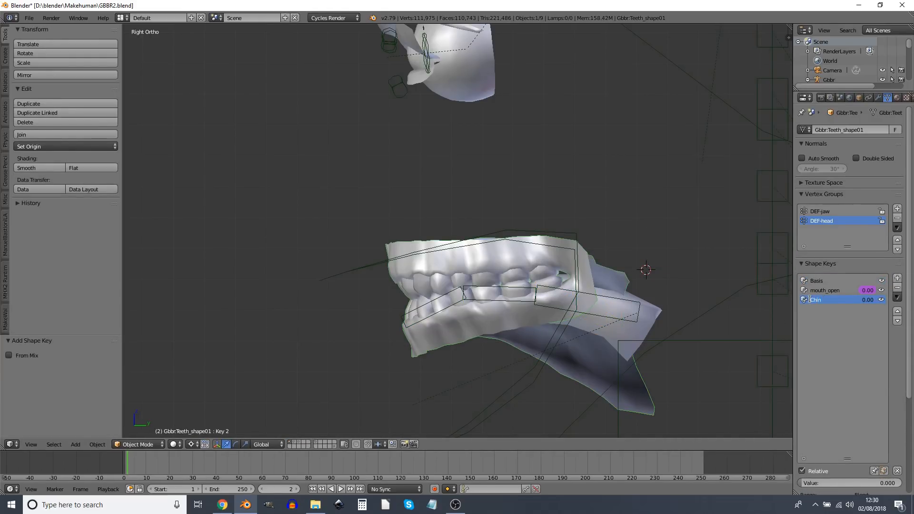
type("hin")
key("Return")
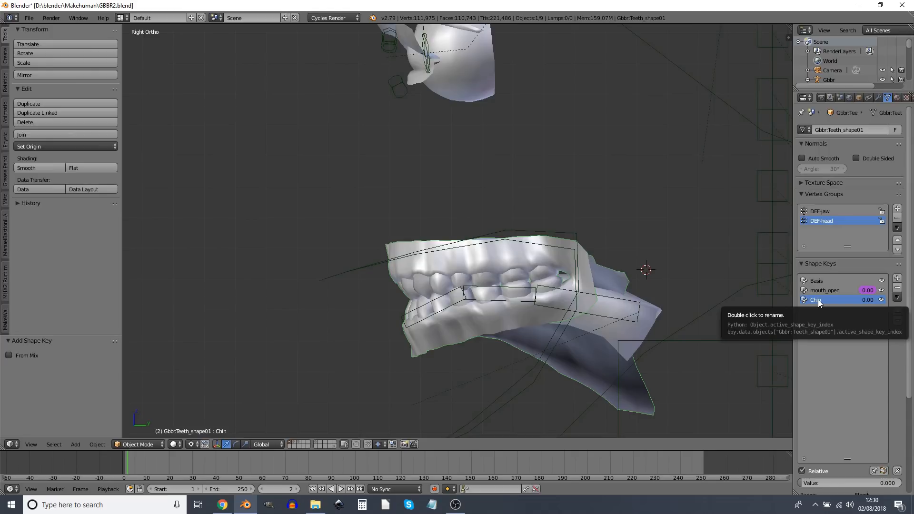
- Rotate the selected lower teeth -15° about the 3D cursor in the Chin key, with proportional size reduced to 0.02
key("Tab")
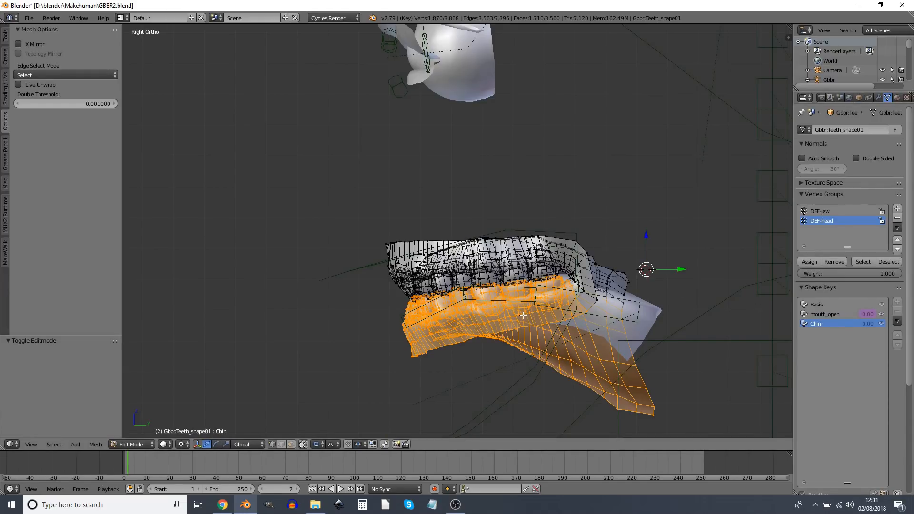
key("r")
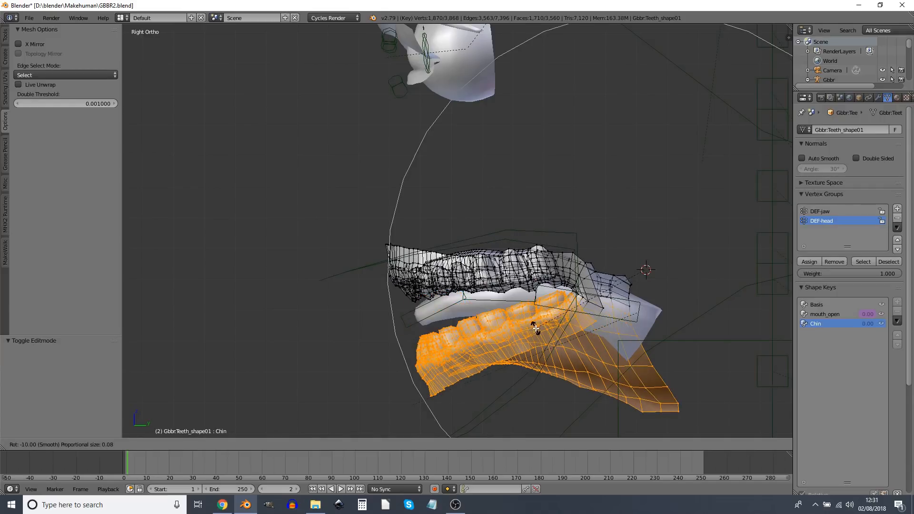
scroll(538, 329, "up", 15)
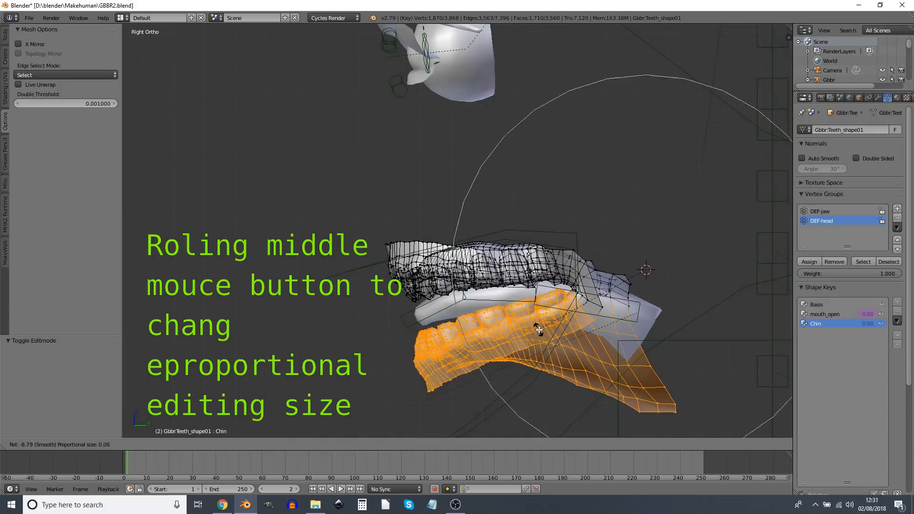
scroll(542, 330, "up", 3)
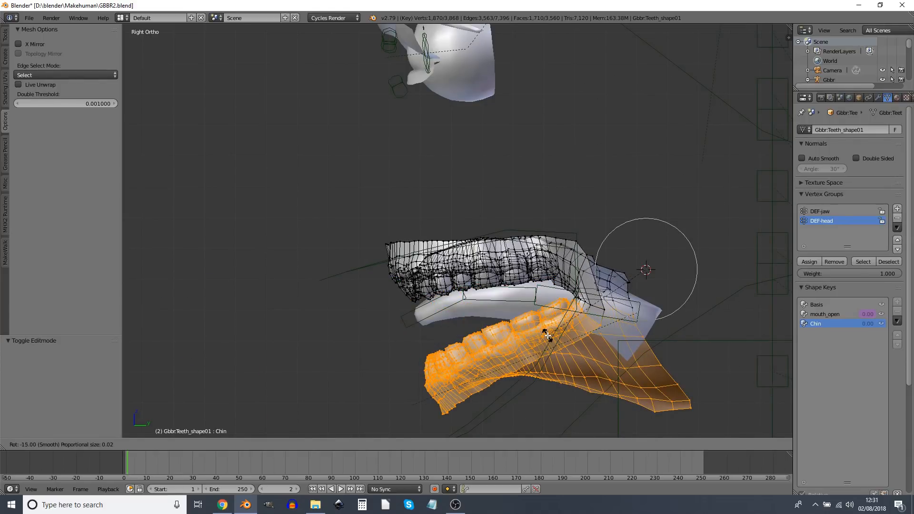
left_click(547, 335)
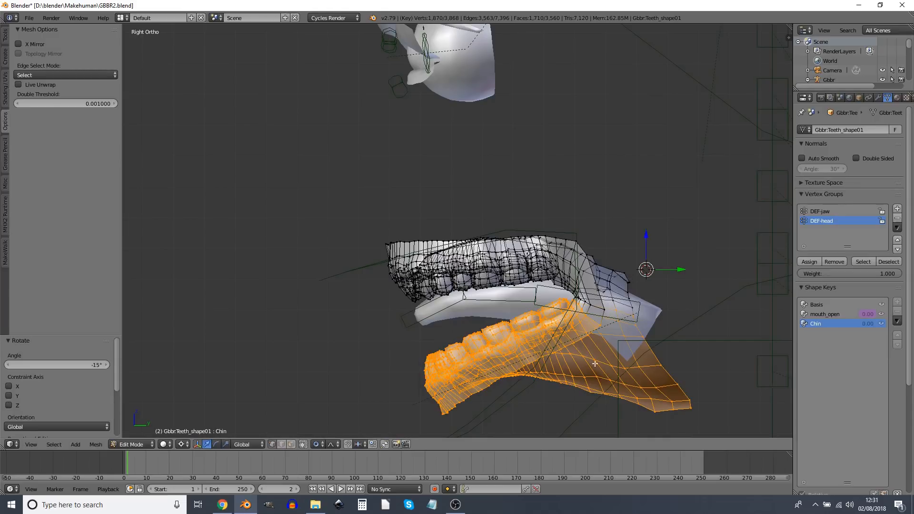
key("Tab")
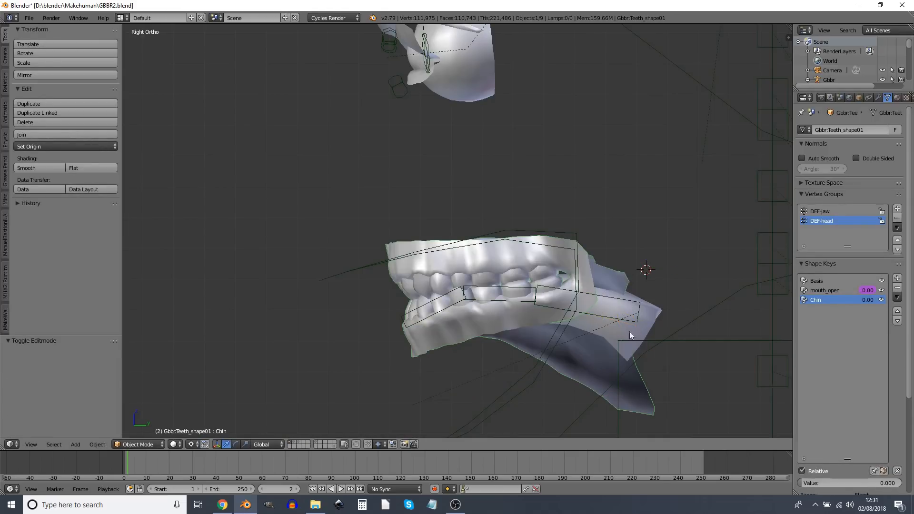
- Select the tongue mesh and add a shape key named Chin to it
right_click(653, 315)
key("Tab")
key("Tab")
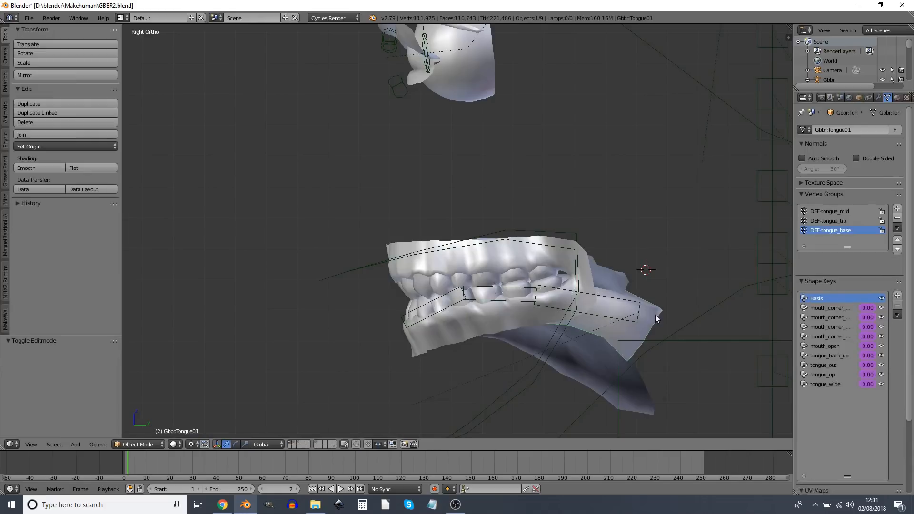
left_click(896, 279)
double_click(827, 374)
type("Chin")
key("Return")
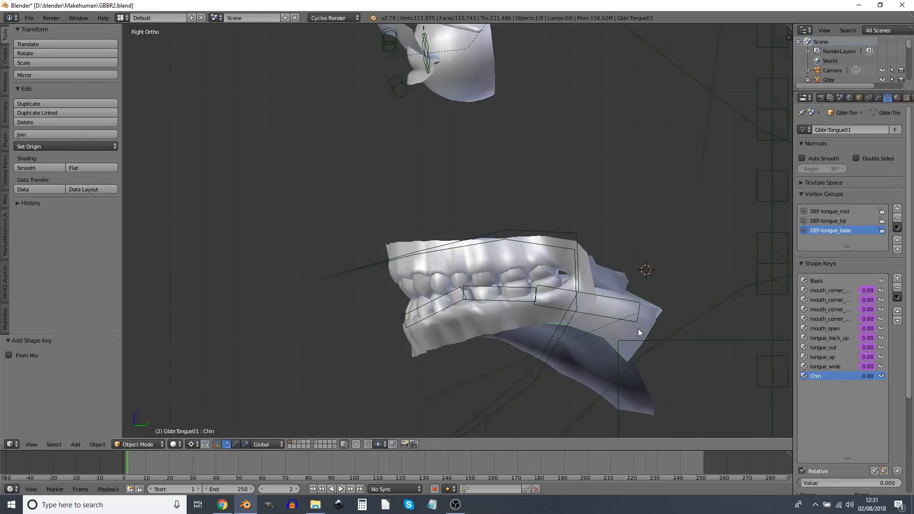
- Rotate the entire tongue -15° about the 3D cursor in Edit Mode for its Chin shape key
key("Tab")
key("a")
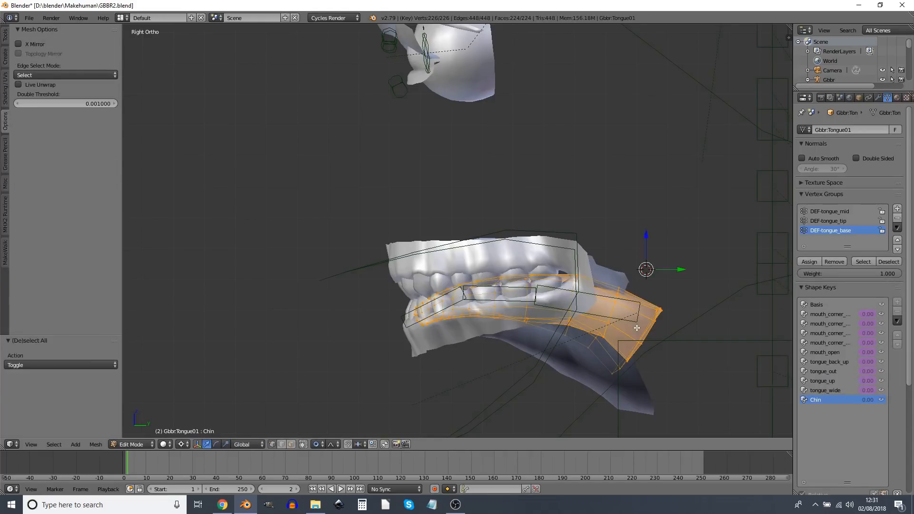
key("r")
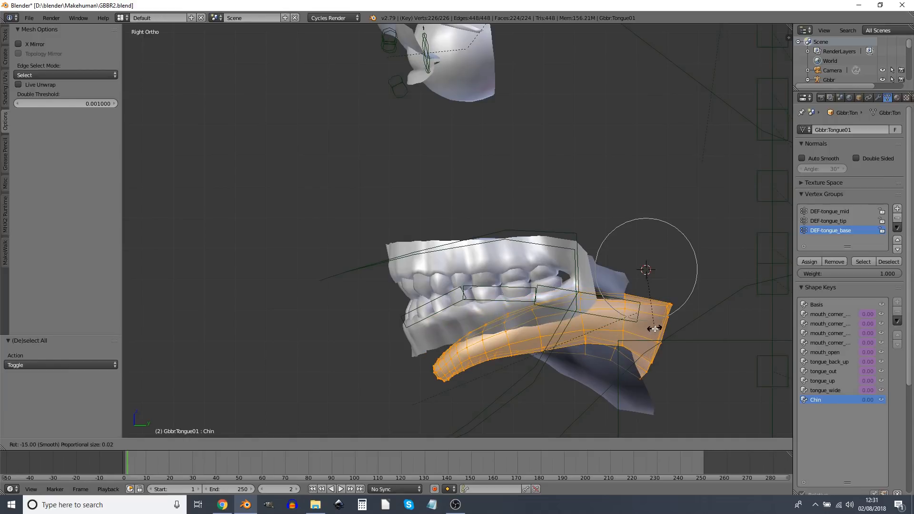
left_click(654, 328)
key("Tab")
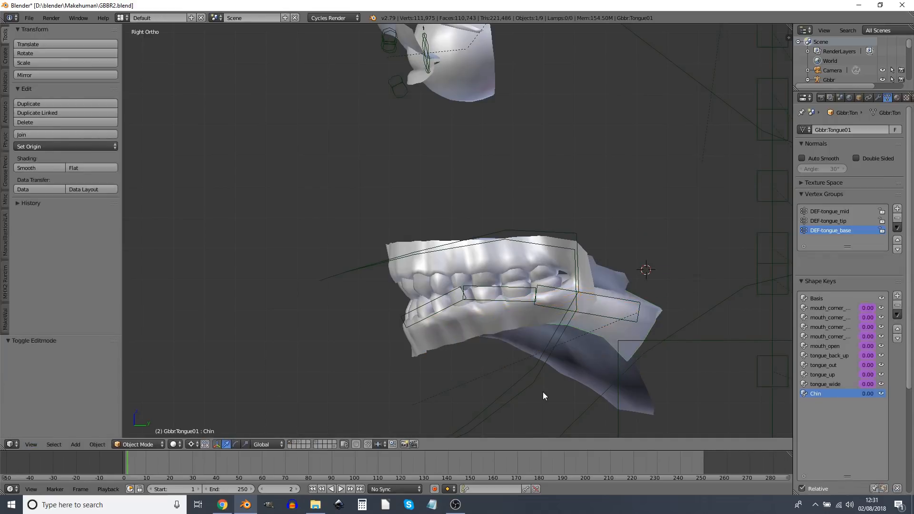
- Show the body's layer and join the tongue and teeth into the body mesh, keeping the Chin key at 0
right_click(519, 337, "shift")
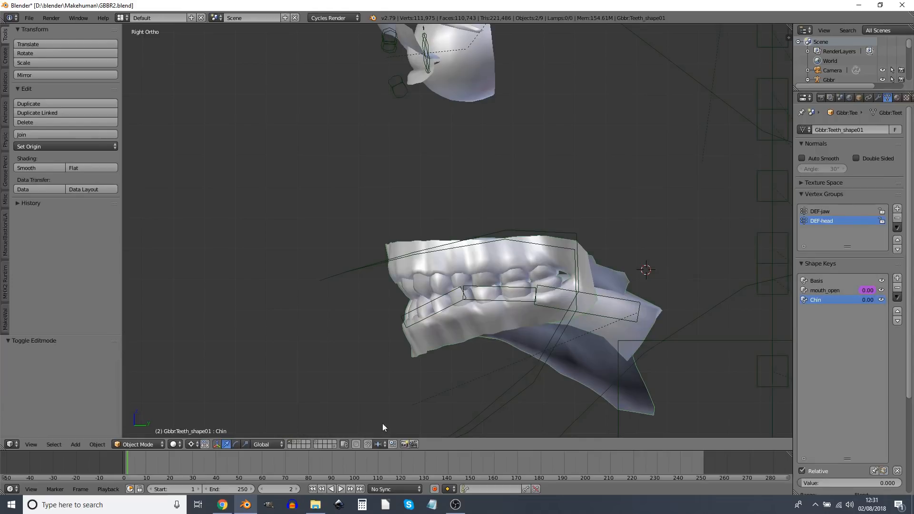
left_click(301, 441, "shift")
right_click(355, 323, "shift")
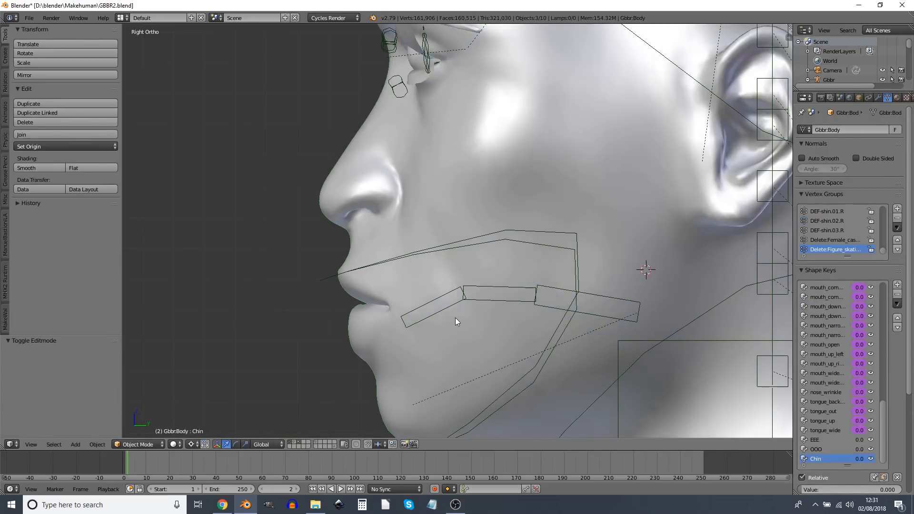
key("ctrl+j")
left_click_drag(808, 489, 904, 490)
key("ctrl+z")
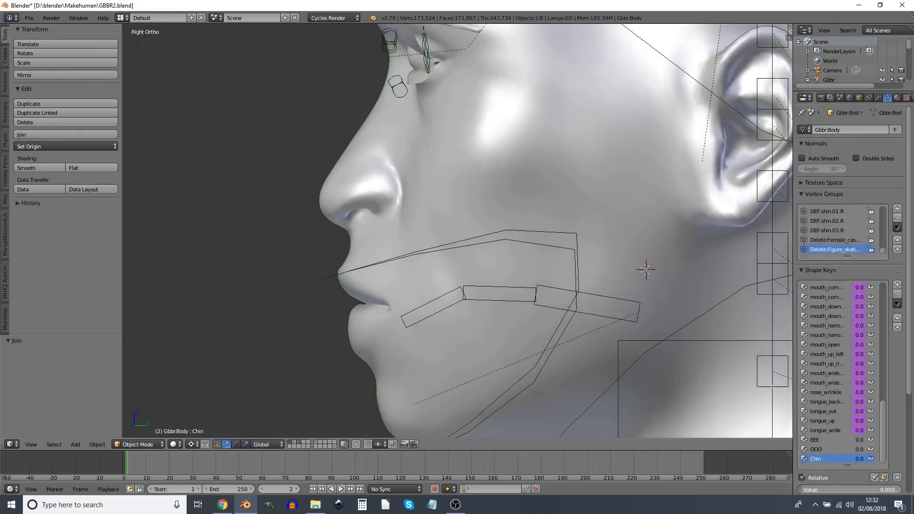
- Test the OOO and Chin shape keys on the joined body by raising both values to 1.000
scroll(404, 284, "down", 3)
middle_click_drag(405, 284, 447, 288)
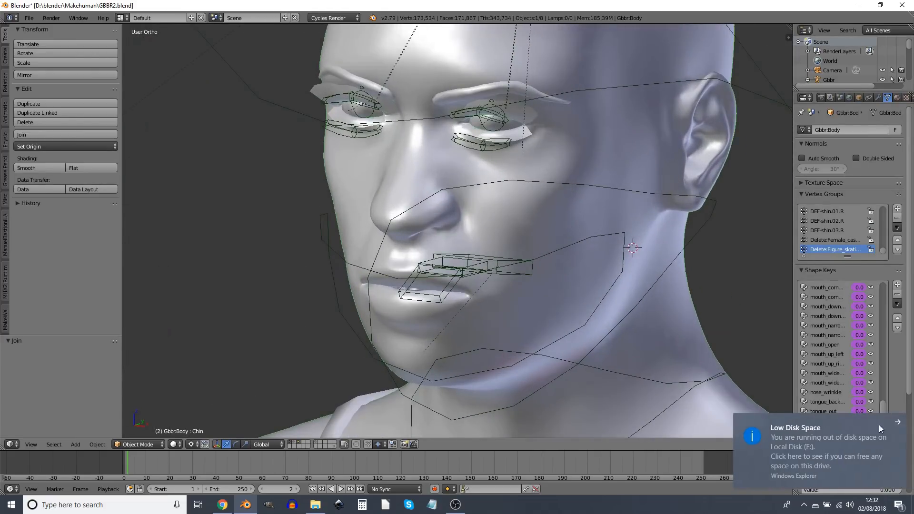
middle_click_drag(500, 321, 475, 303)
left_click(816, 449)
left_click_drag(824, 490, 876, 490)
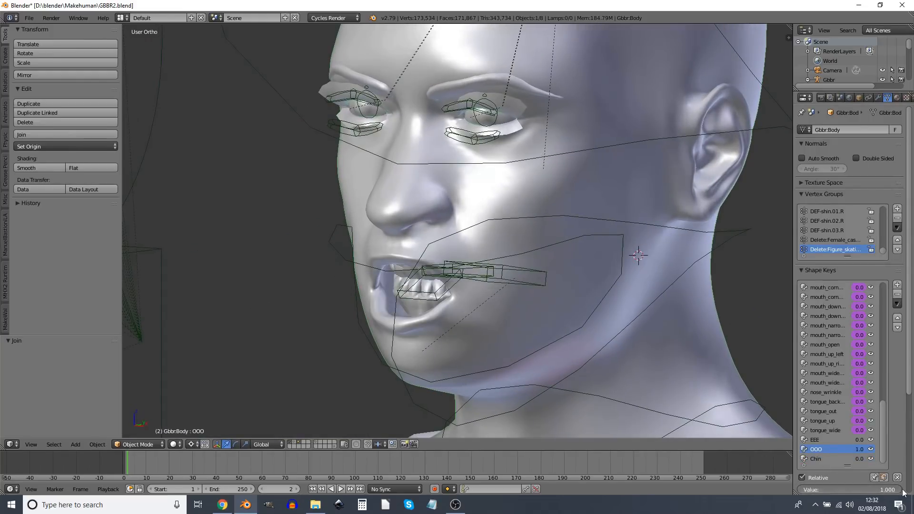
left_click(815, 459)
left_click_drag(813, 491, 862, 491)
middle_click_drag(471, 302, 433, 300)
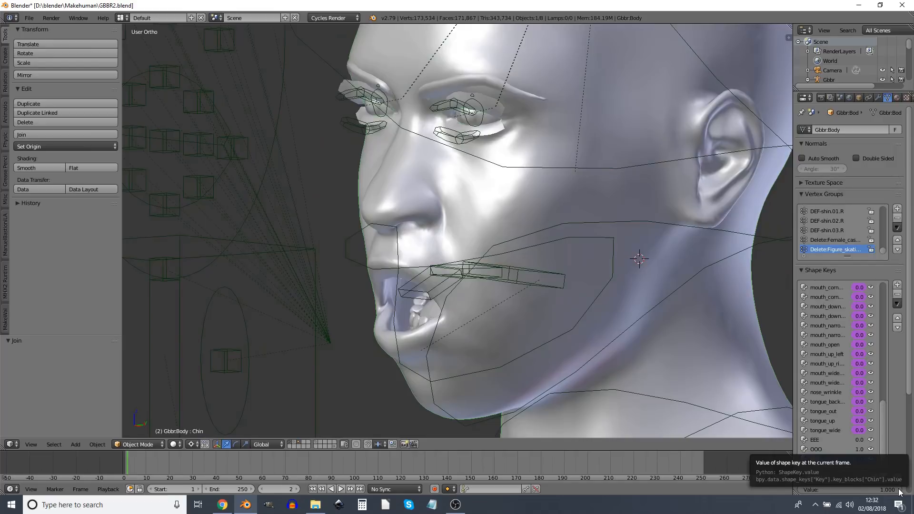
- Reset the Chin and OOO shape keys to 0
left_click_drag(899, 490, 820, 477)
left_click(833, 450)
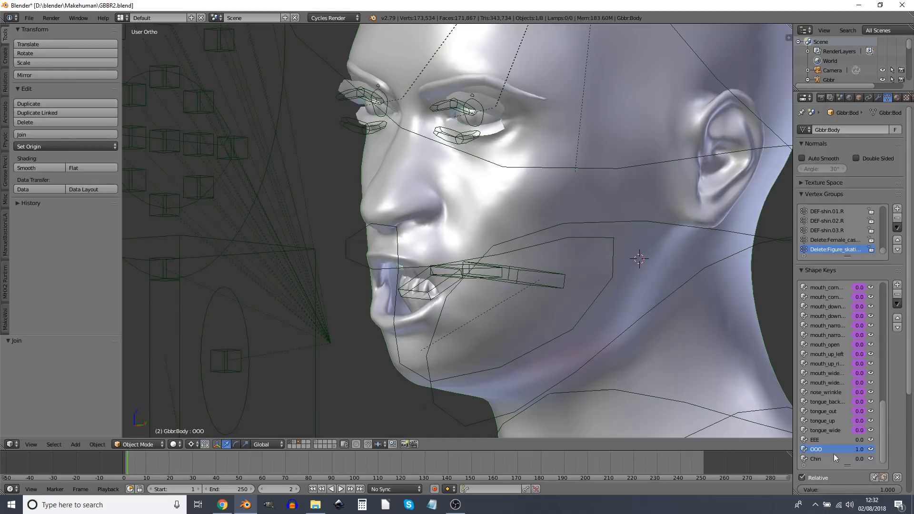
left_click_drag(889, 491, 819, 491)
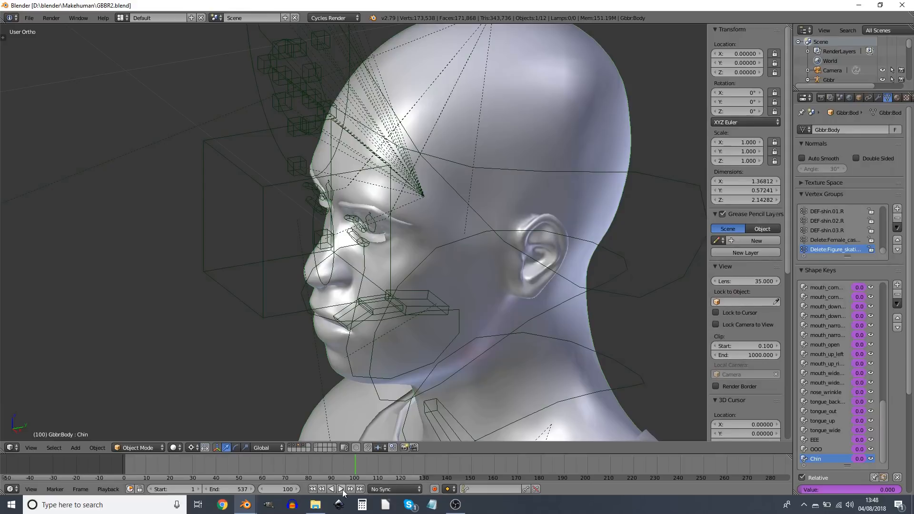
- Set the timeline's playback sync mode to AV-sync
left_click(395, 489)
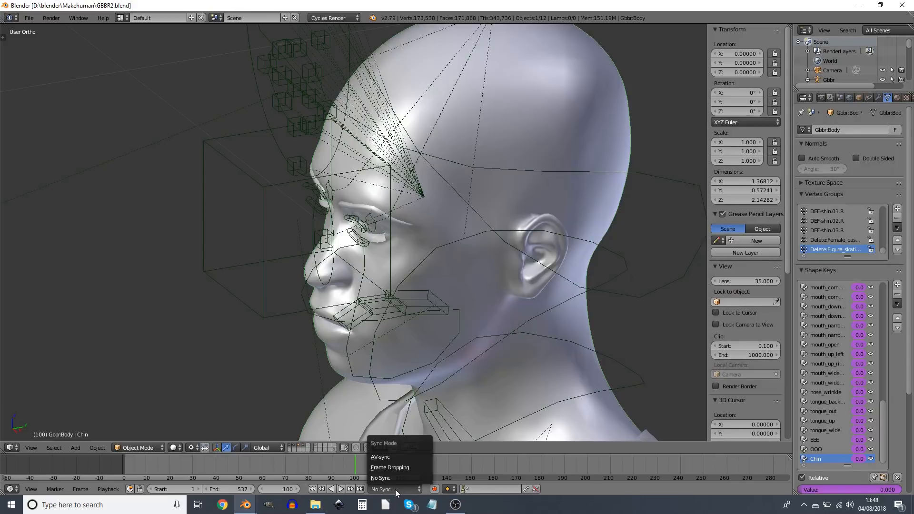
left_click(395, 458)
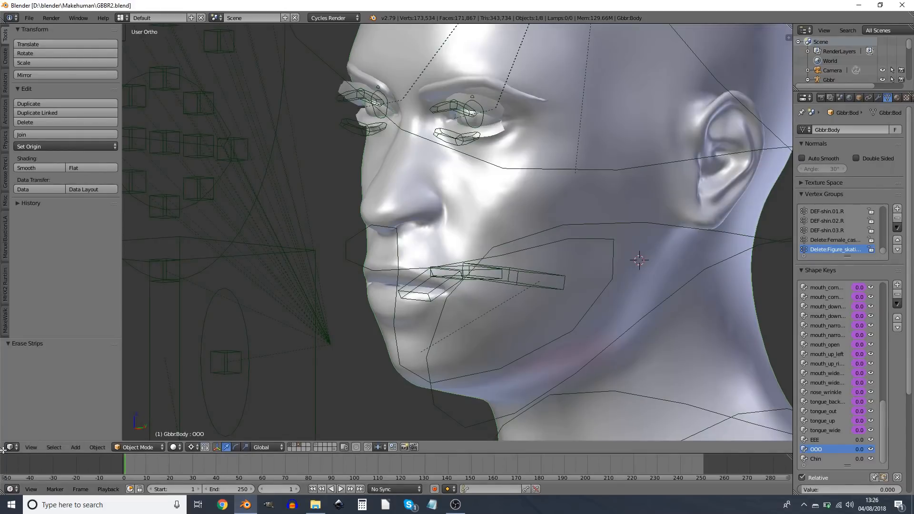
- Split the 3D view horizontally and change the lower area to the Video Sequence Editor
left_click_drag(2, 449, 1, 353)
left_click(12, 447)
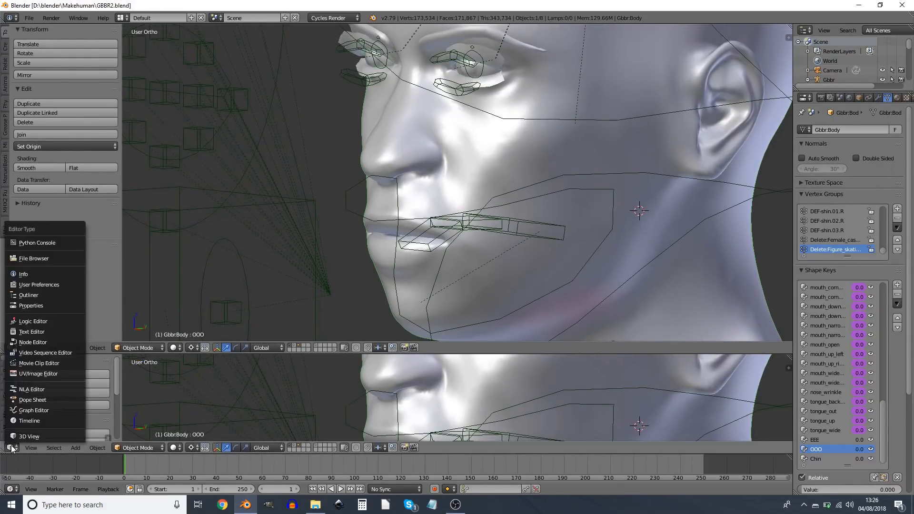
left_click(54, 353)
- Move to frame 100 and add the sound file adjust.wav there as a strip in the sequencer
left_click(287, 489)
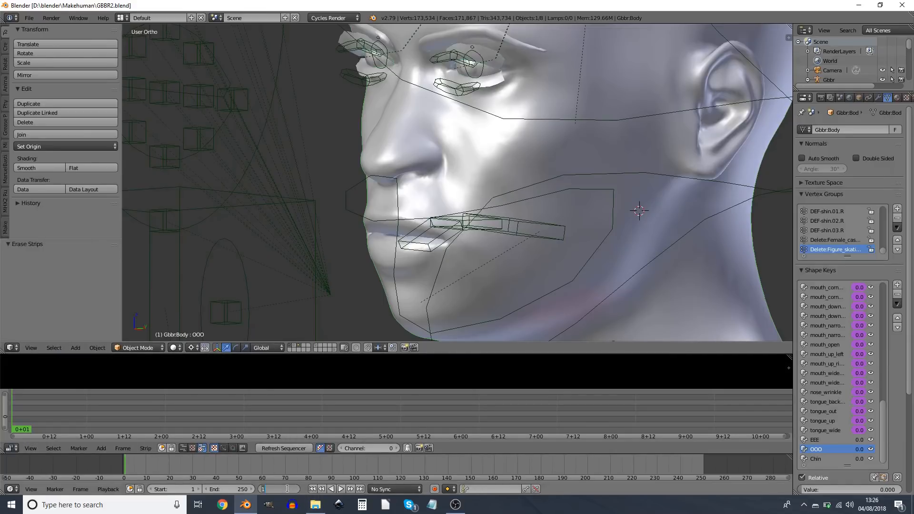
type("100")
key("Return")
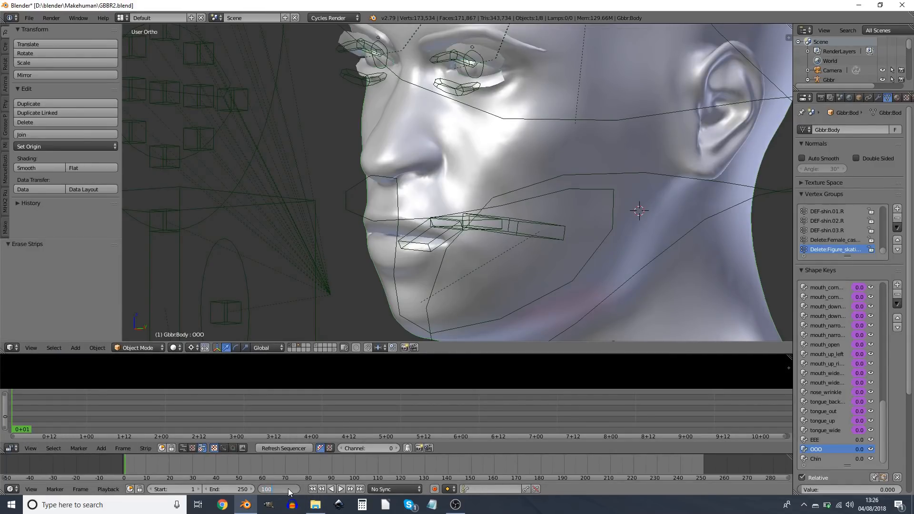
key("shift+a")
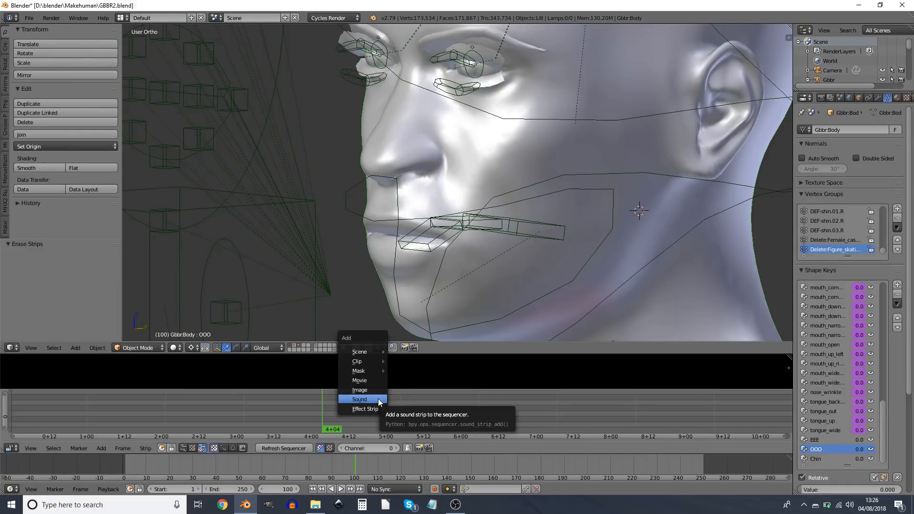
left_click(379, 400)
left_click(167, 94)
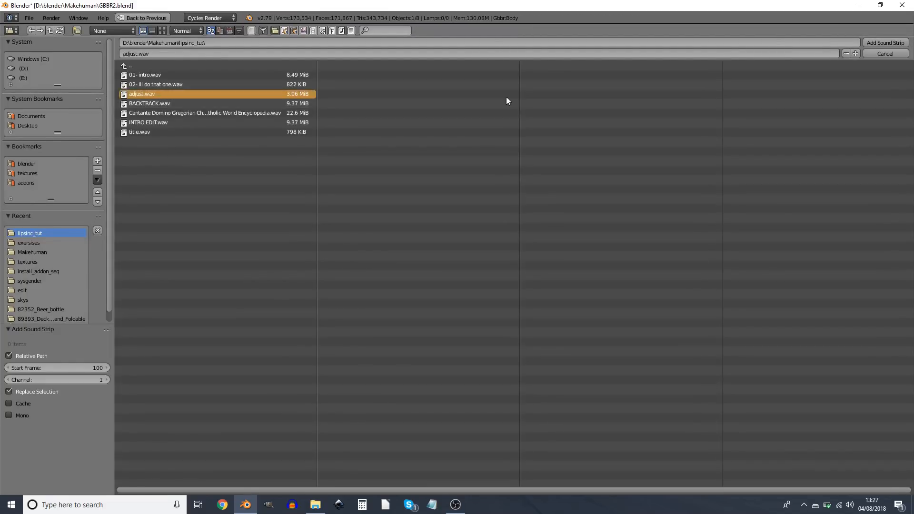
left_click(881, 42)
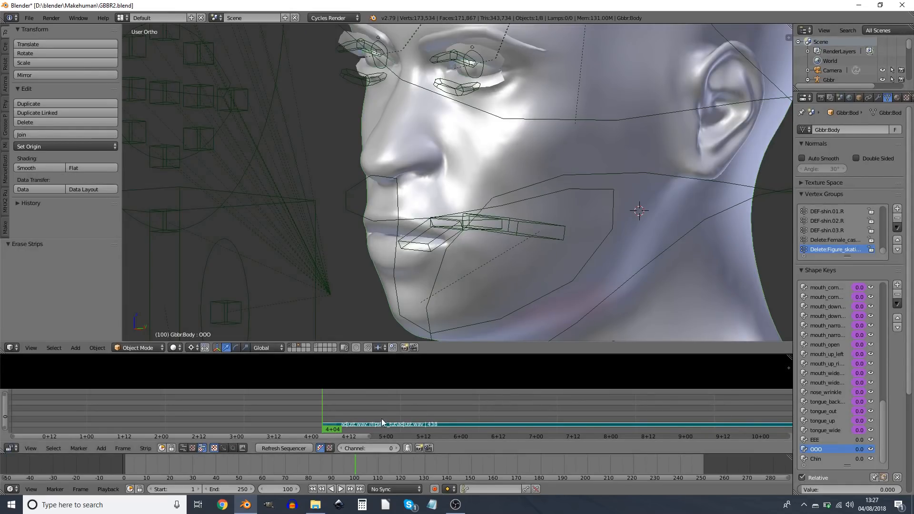
- Change the Video Sequence Editor's view type to Sequencer only and fit the whole sound strip in view
left_click(183, 448)
scroll(403, 393, "down", 5)
middle_click_drag(590, 404, 465, 402)
scroll(468, 402, "down", 6)
scroll(467, 402, "down", 6)
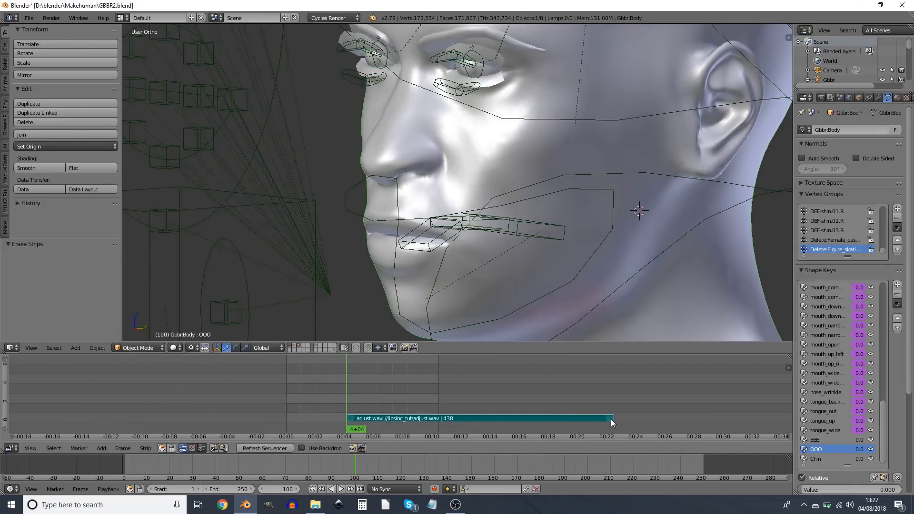
- Select the sound strip's end handle and set the timeline's end frame to 537
left_click(612, 419)
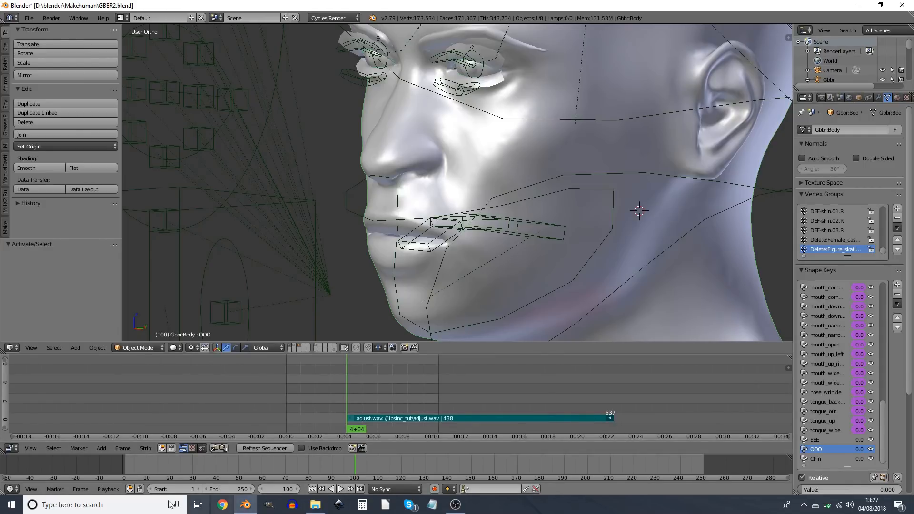
left_click(238, 490)
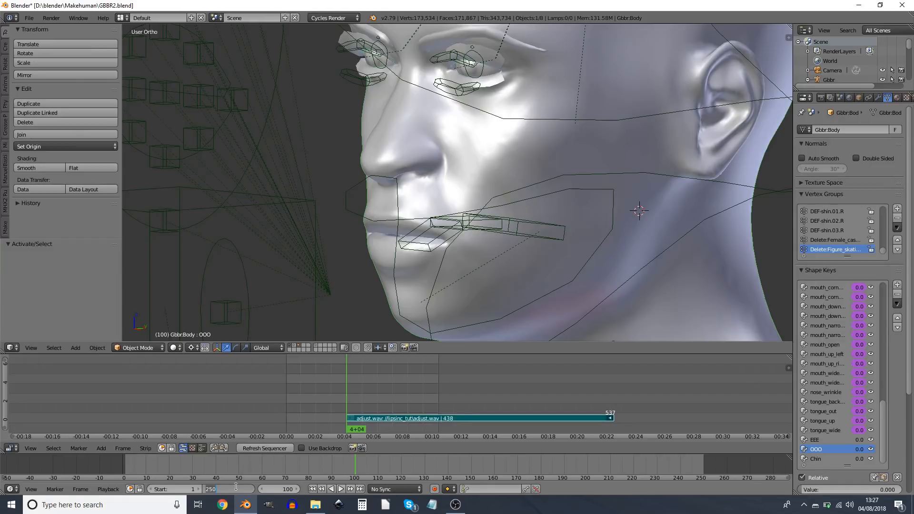
type("53")
key("Return")
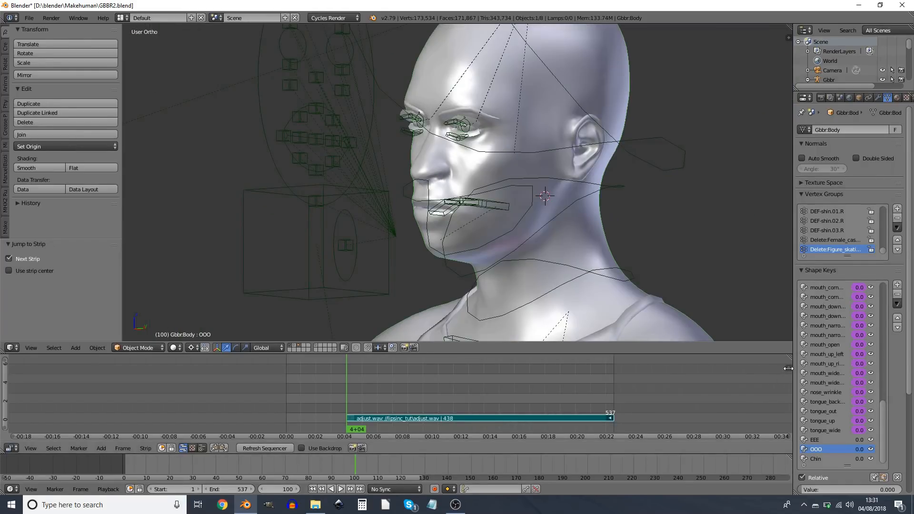
- Enable Draw Waveform for the adjust.wav strip and enlarge its waveform in the sequencer
left_click(789, 369)
scroll(746, 401, "down", 5)
scroll(744, 401, "down", 3)
left_click(706, 412)
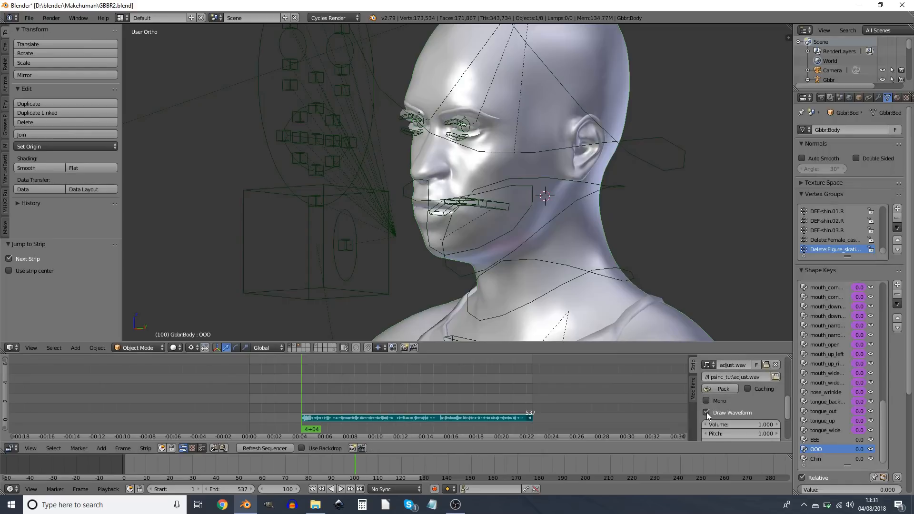
middle_click_drag(418, 400, 373, 374)
scroll(353, 404, "up", 10)
middle_click_drag(425, 406, 343, 399)
scroll(350, 400, "up", 2)
left_click_drag(5, 368, 2, 410)
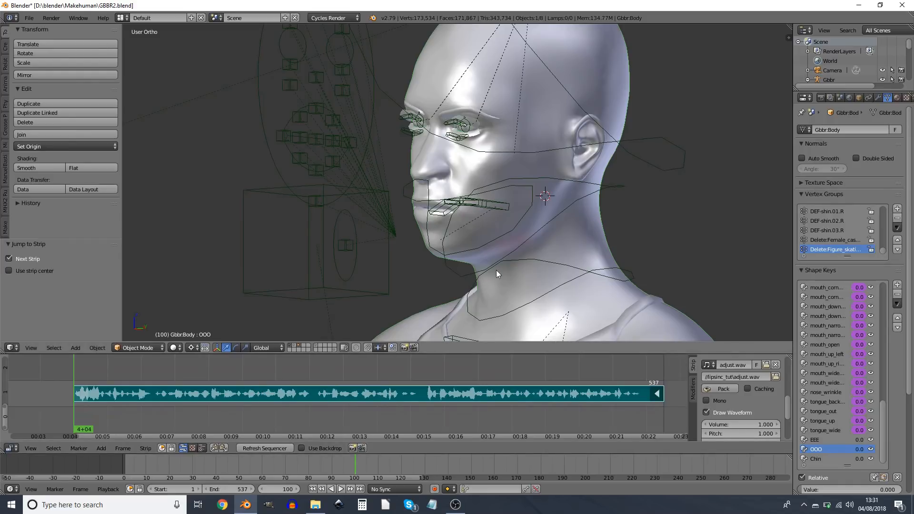
scroll(522, 273, "down", 5)
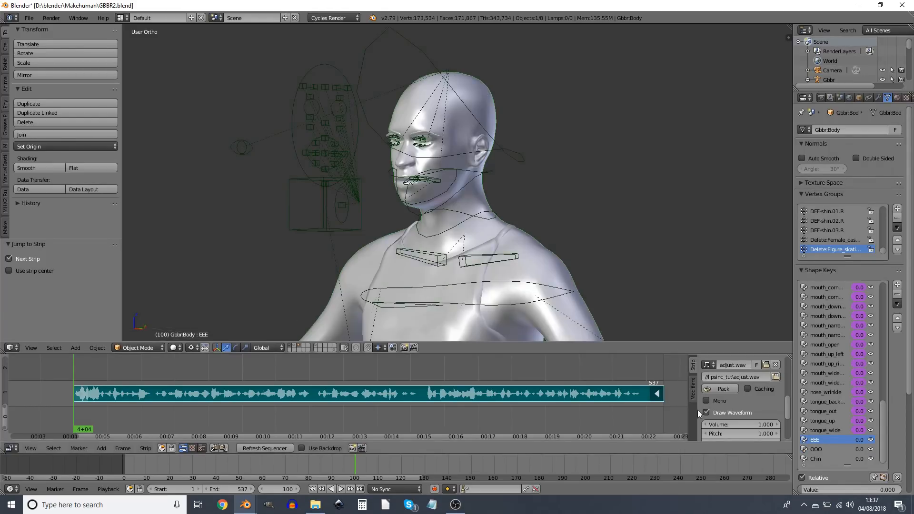
- Hide the sequencer's strip properties, split the area vertically and change one half to a Graph Editor
left_click_drag(689, 404, 786, 404)
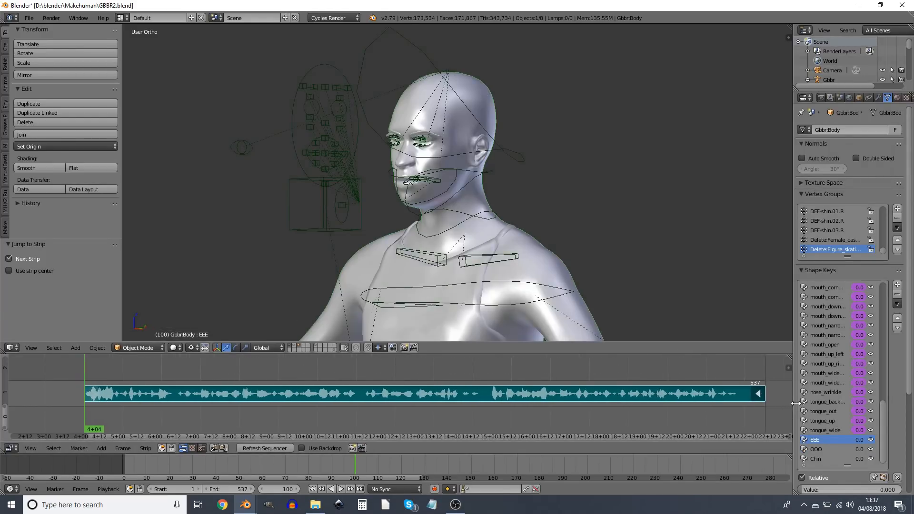
left_click_drag(2, 451, 420, 457)
left_click(8, 449)
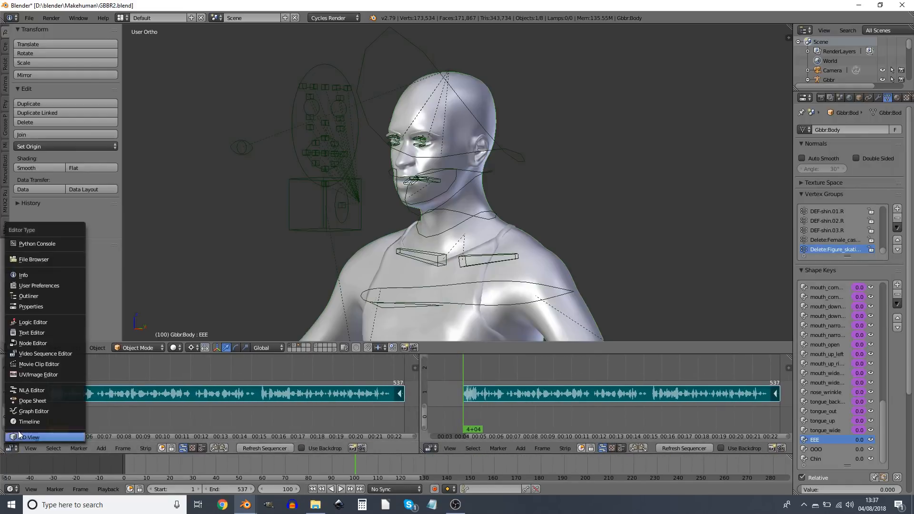
left_click(41, 411)
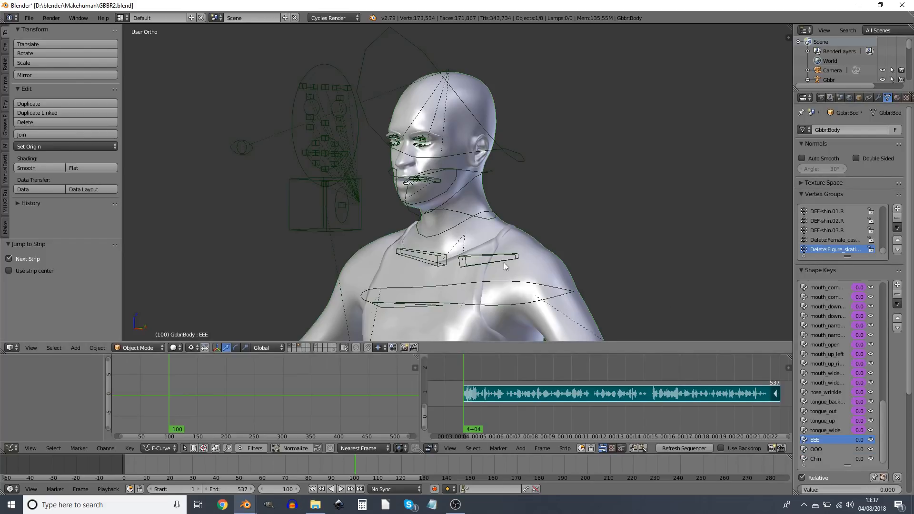
- Switch the 3D view to an empty layer and add an Arrows empty at the origin
middle_click_drag(504, 262, 499, 203, "shift")
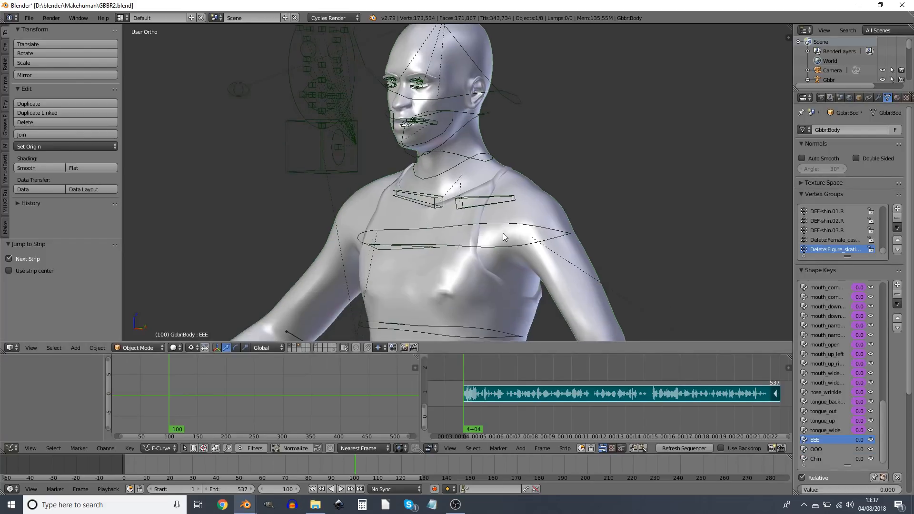
left_click(303, 345)
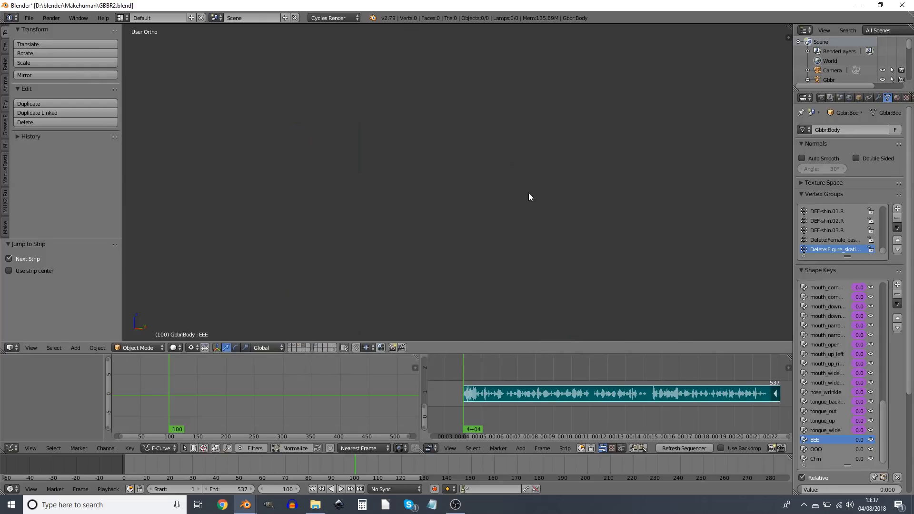
left_click(446, 238)
middle_click_drag(485, 210, 430, 233)
middle_click_drag(476, 245, 473, 234)
key("shift+a")
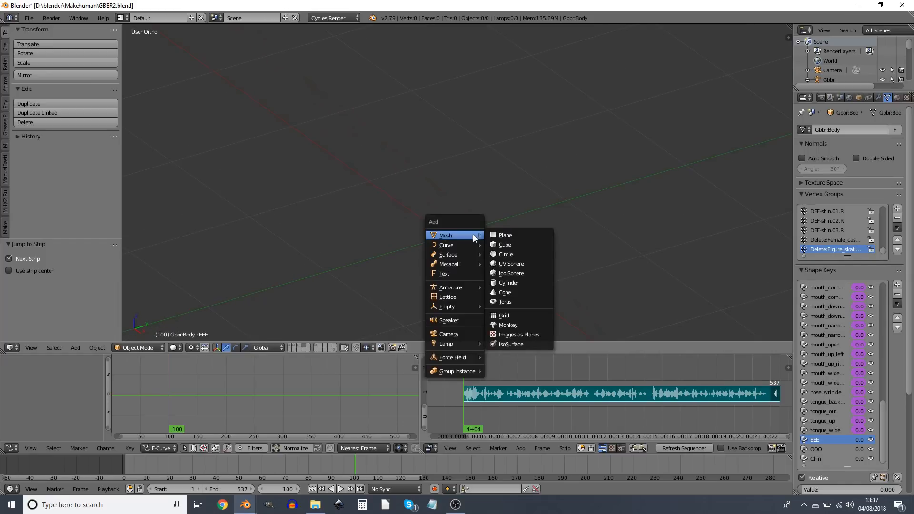
mouse_move(450, 307)
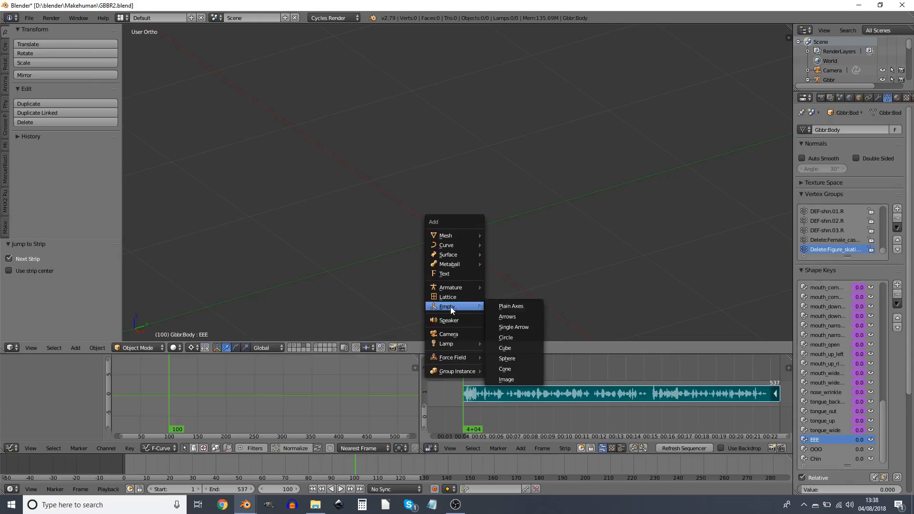
left_click(522, 316)
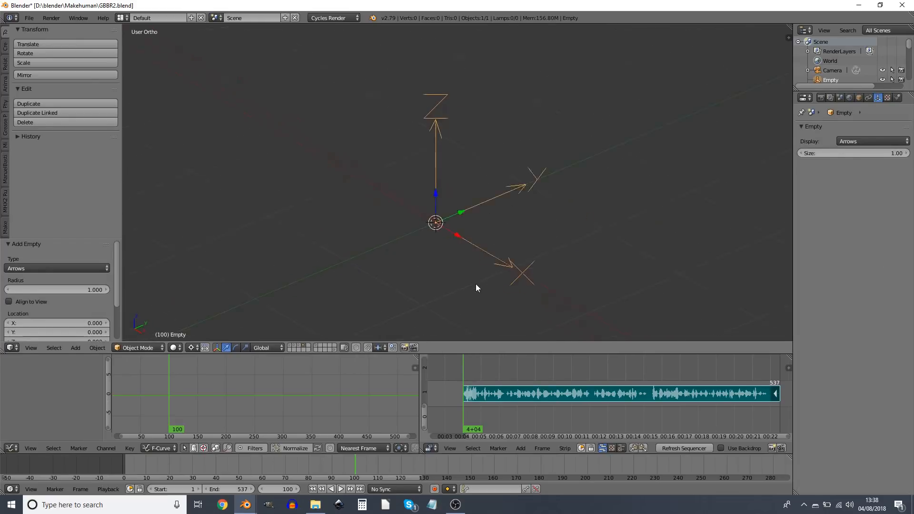
- Rename the new empty as Listener and enable its Name and X-Ray display options
left_click(859, 97)
left_click(839, 130)
type("Liustener")
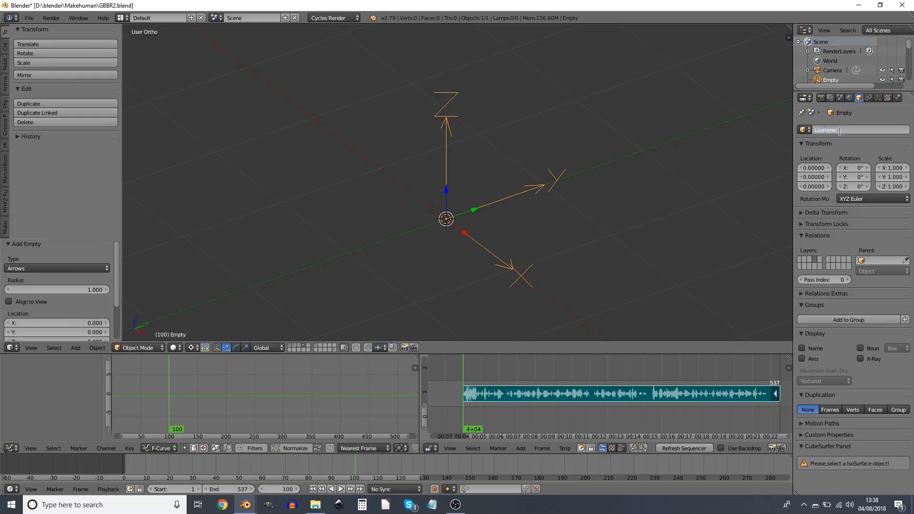
type("Listener")
key("Return")
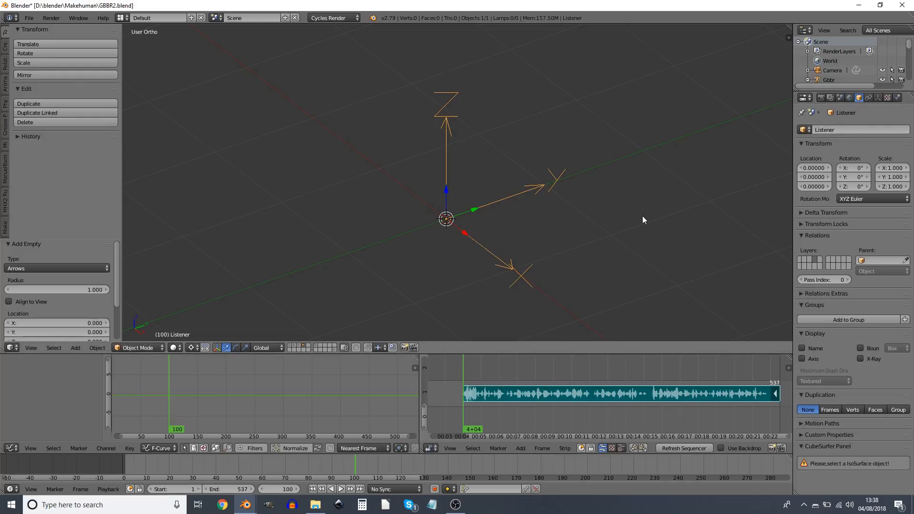
left_click(802, 348)
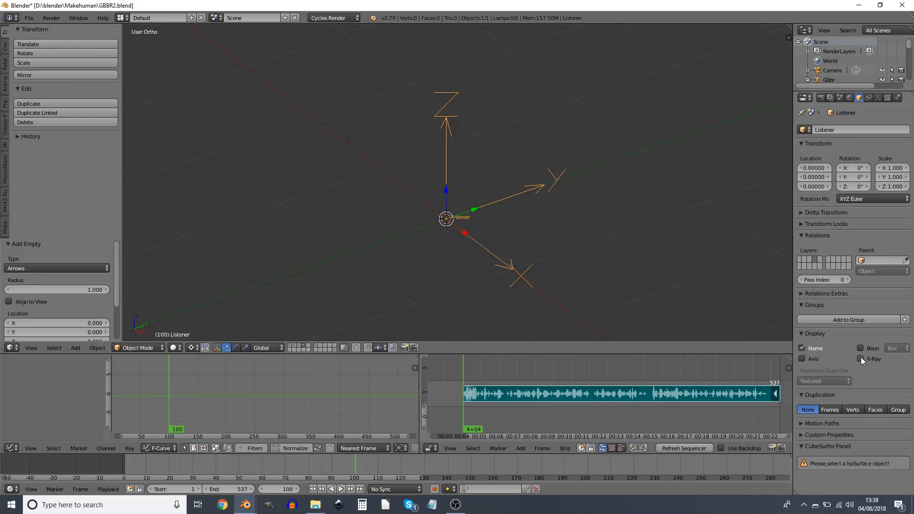
left_click(861, 358)
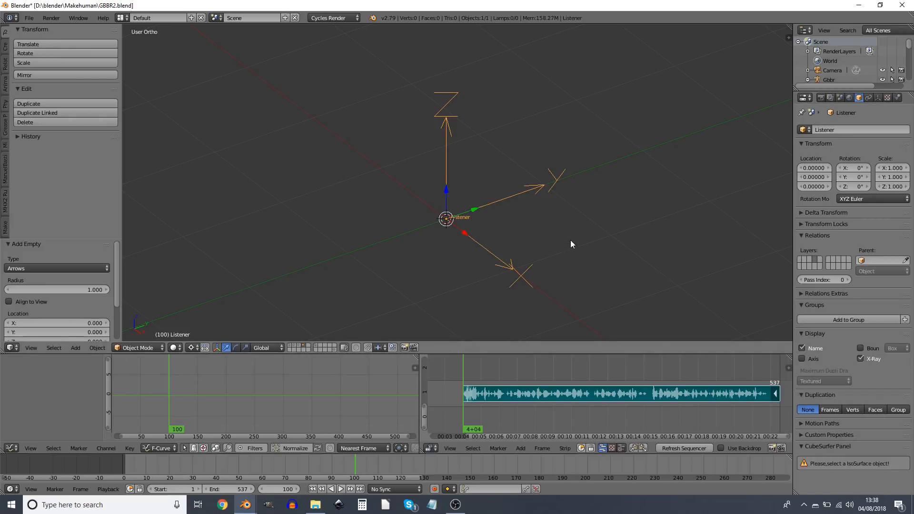
- Duplicate the Listener empty and place the copy at X 1, Y 1, Z 1
scroll(536, 244, "down", 2)
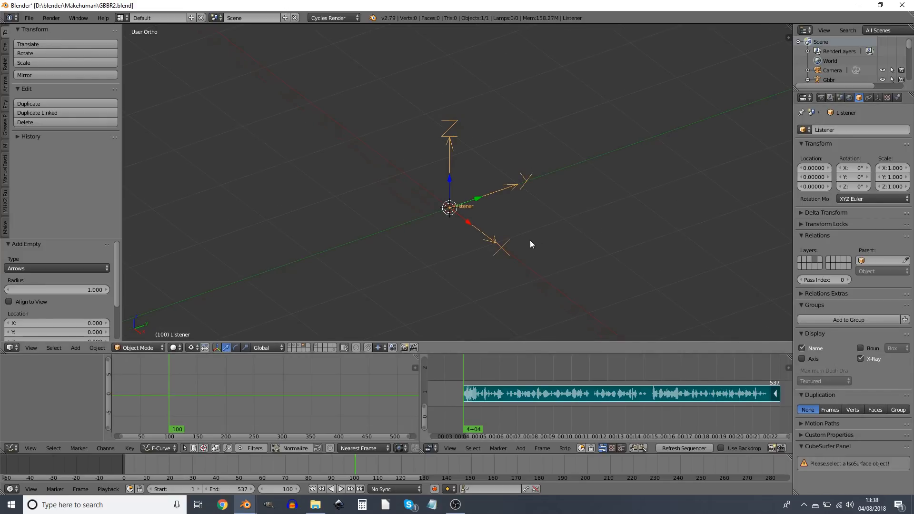
key("shift+d")
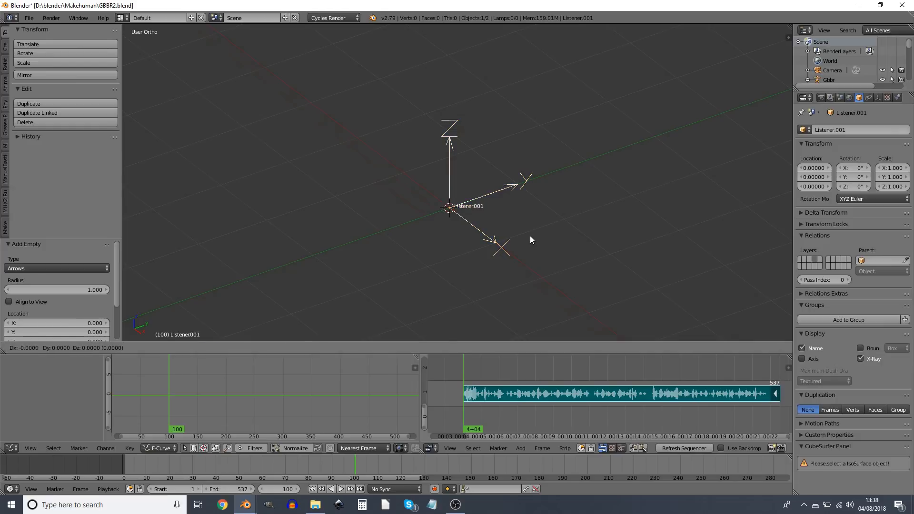
left_click(568, 133)
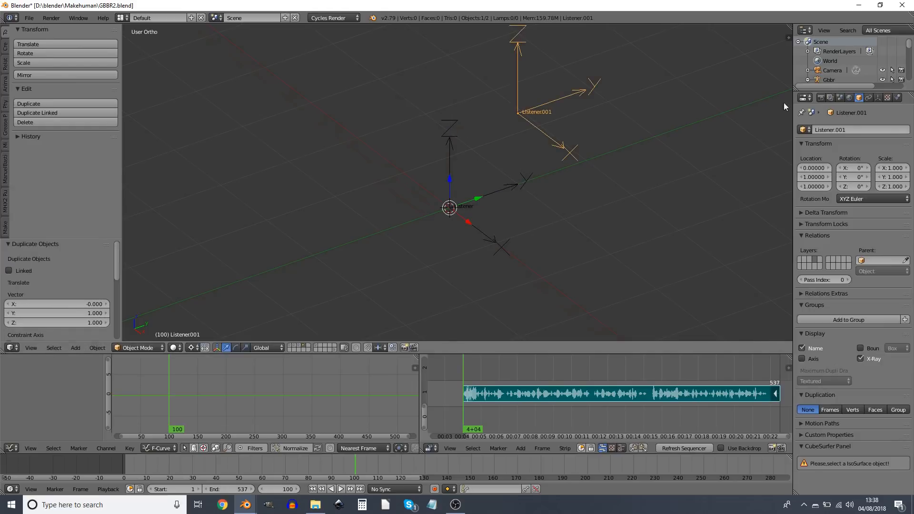
left_click(790, 39)
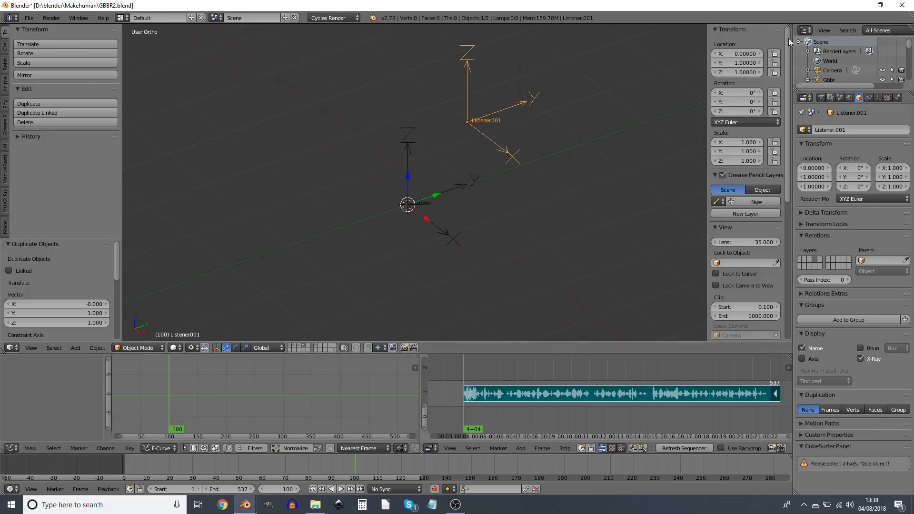
left_click(737, 54)
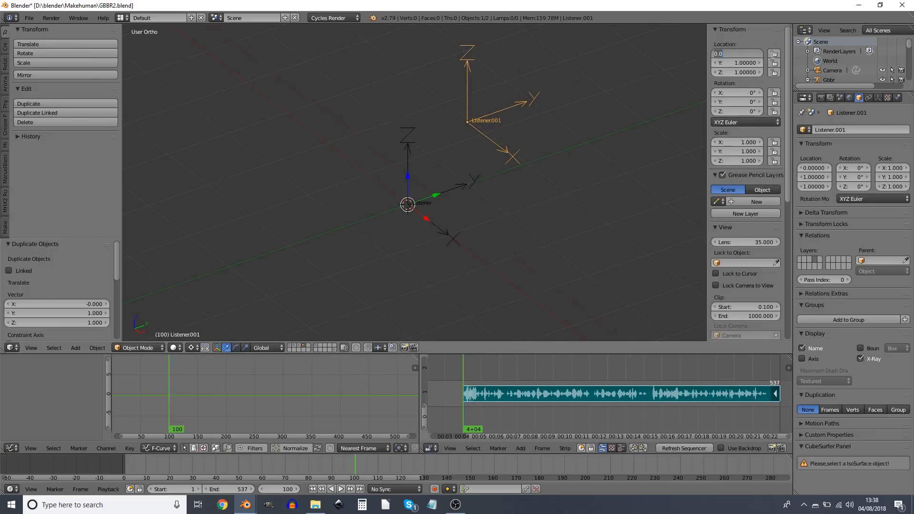
type("1")
key("Tab")
key("Tab")
key("Return")
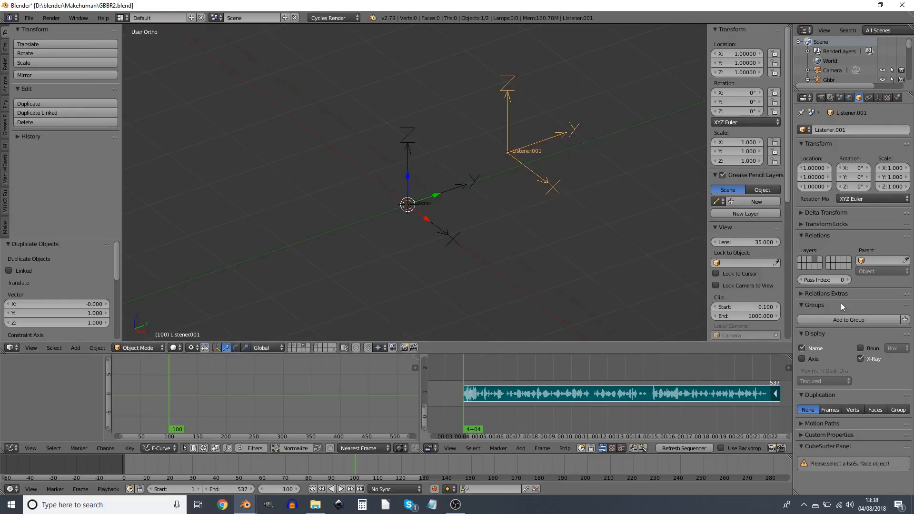
- Rename the duplicated empty as Multiplier
left_click(846, 130)
type("Multiplier")
key("Return")
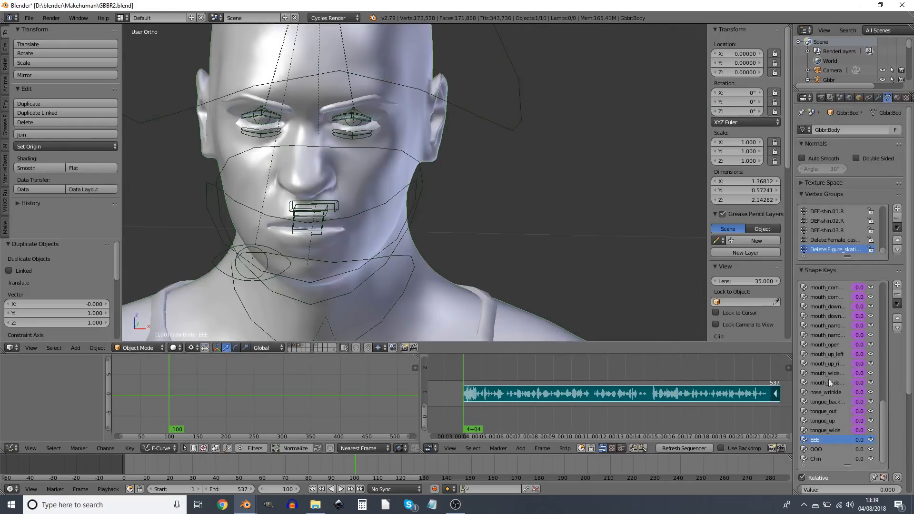
- Look through the body mesh's custom shape keys, selecting OOO and Chin
mouse_move(819, 490)
left_mouse_down()
mouse_move(900, 489)
mouse_move(801, 489)
mouse_move(900, 490)
mouse_move(810, 489)
left_mouse_up()
left_click(818, 448)
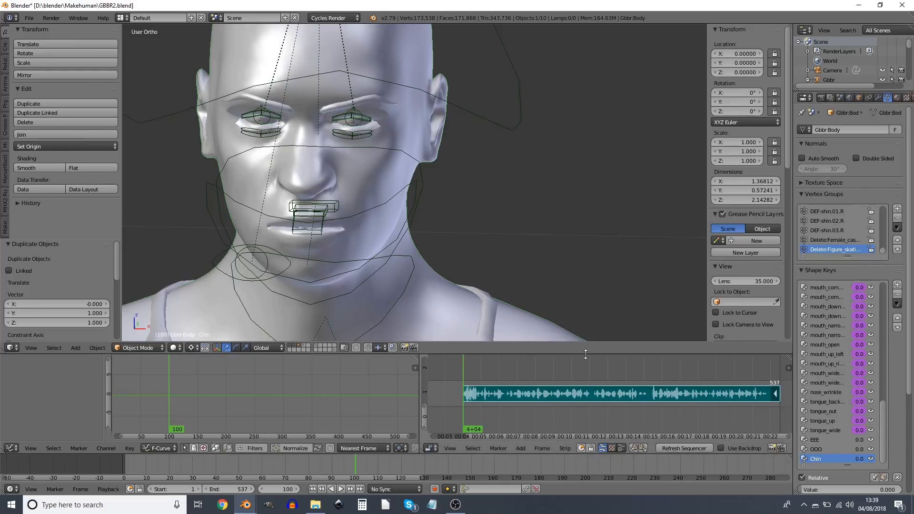
- Return to the layer holding the two empties and select the Listener empty
left_click(304, 346)
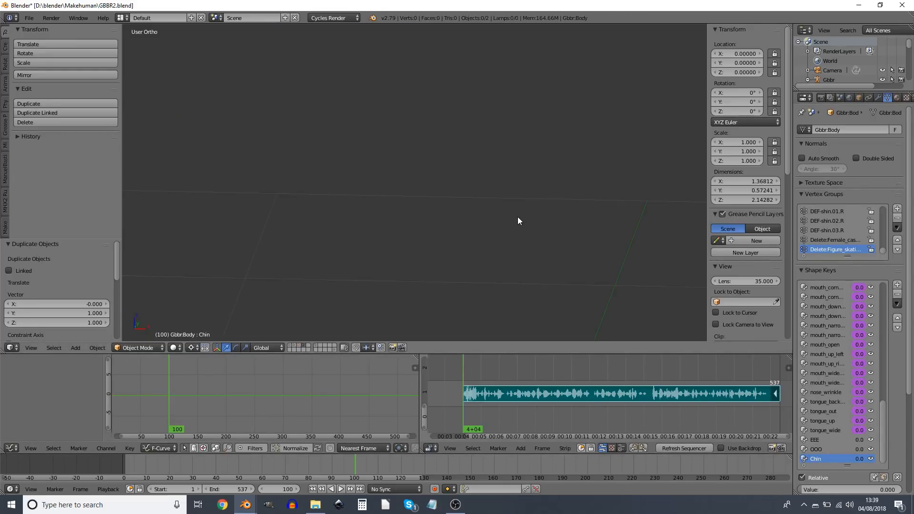
key("Home")
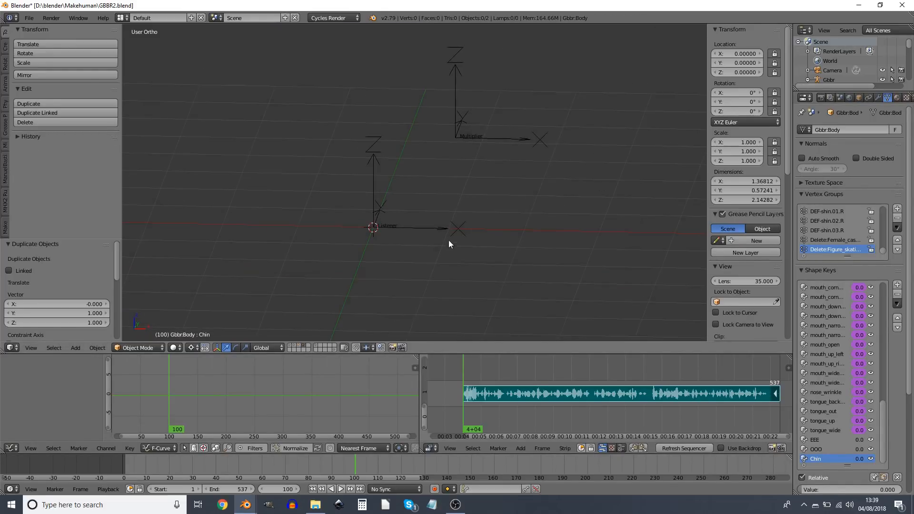
right_click(449, 238)
middle_click_drag(474, 273, 429, 289)
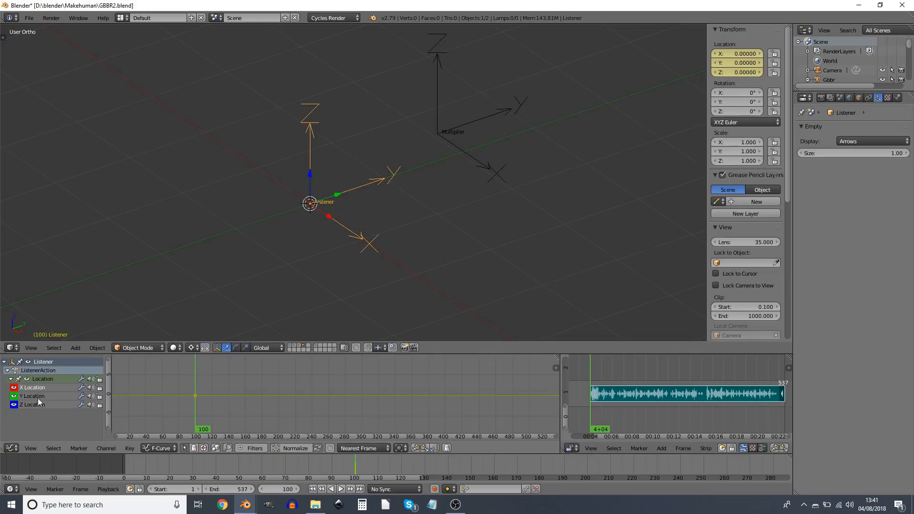
- Start Bake Sound to F-Curves for the Listener's X Location using adjust.wav, with lowest frequency 500 and highest frequency 100000
left_click(129, 448)
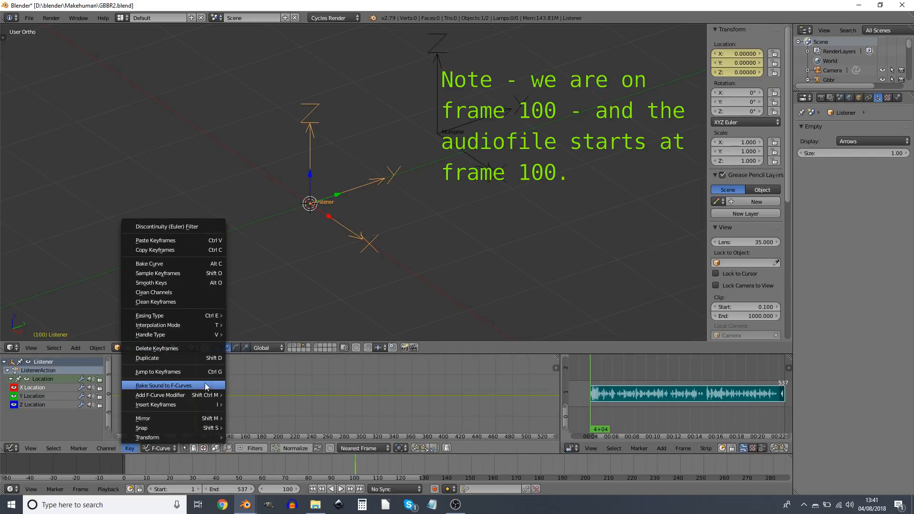
left_click(201, 385)
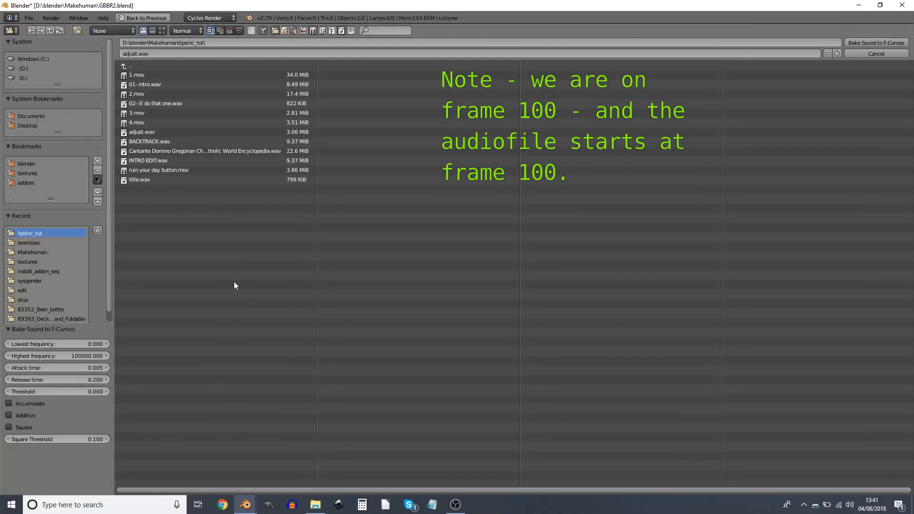
left_click(179, 133)
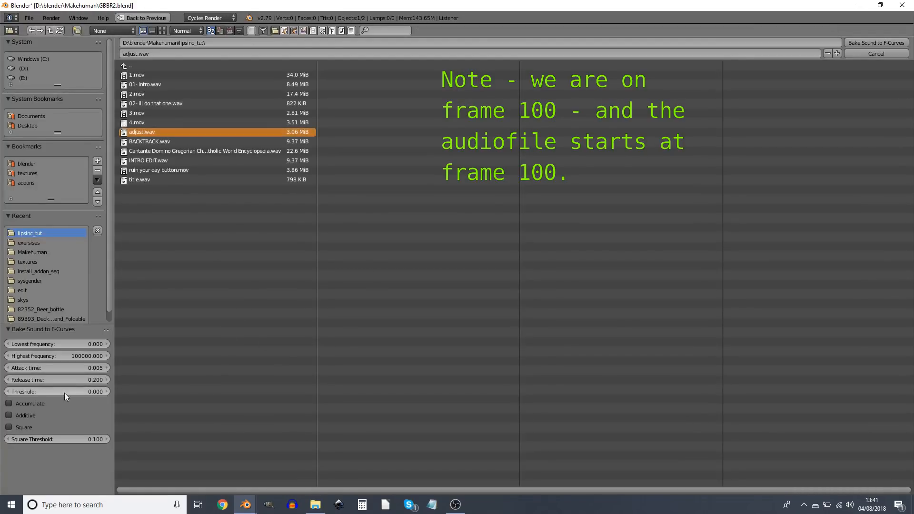
left_click(57, 343)
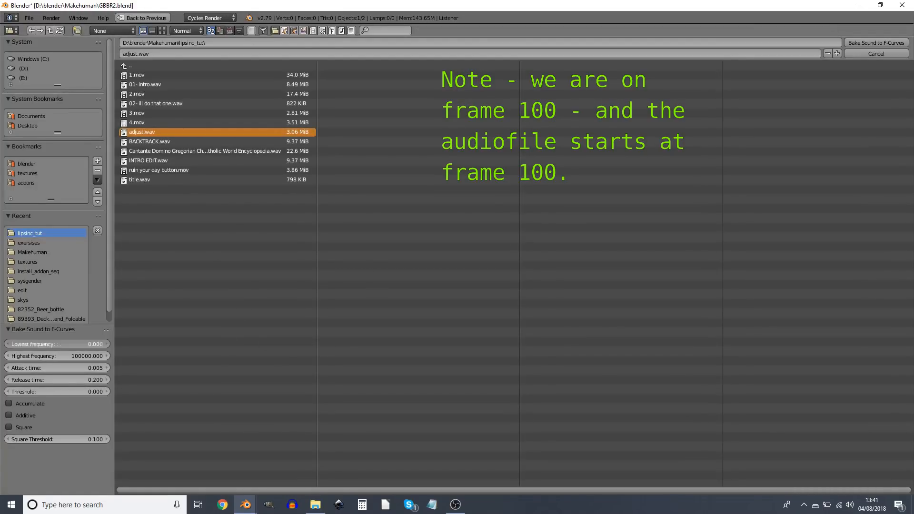
type("5")
key("Tab")
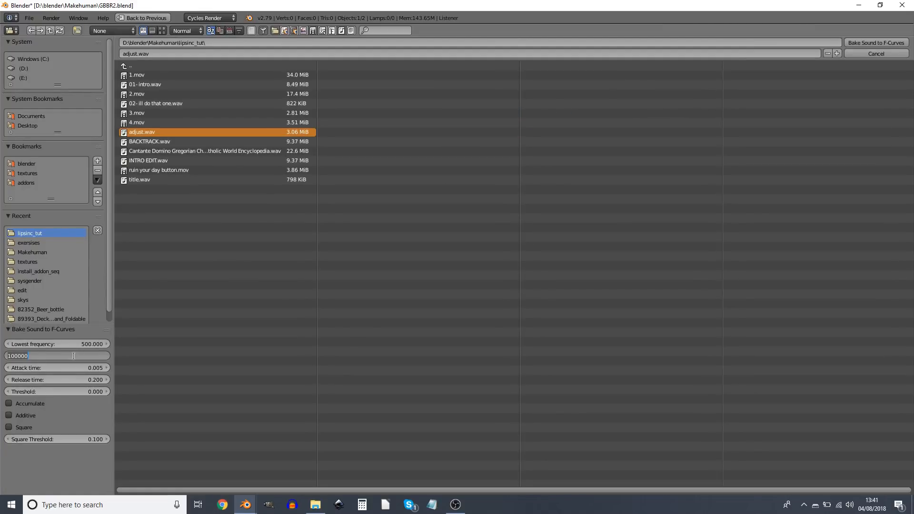
type("100000")
key("Return")
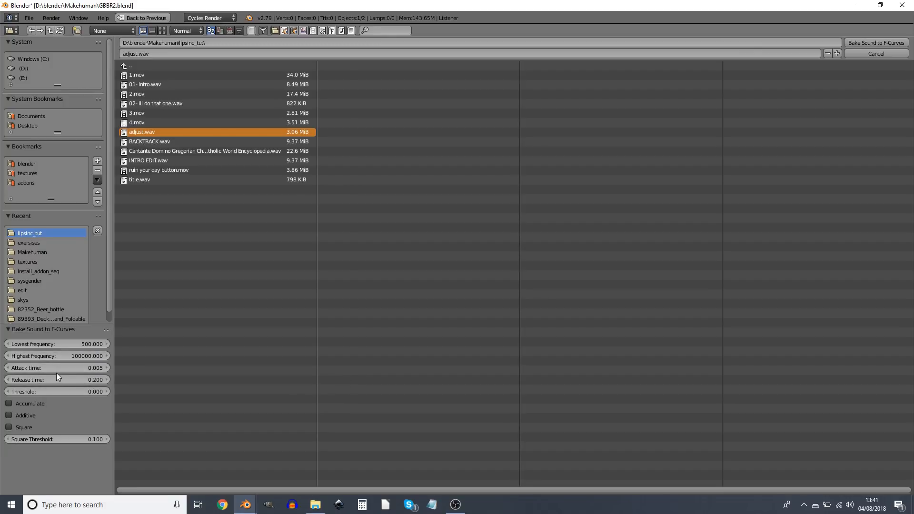
- Set the attack time to 0.001 and release time to 0.05, and bake the sound onto the X Location curve
left_click(56, 371)
key("BackSpace")
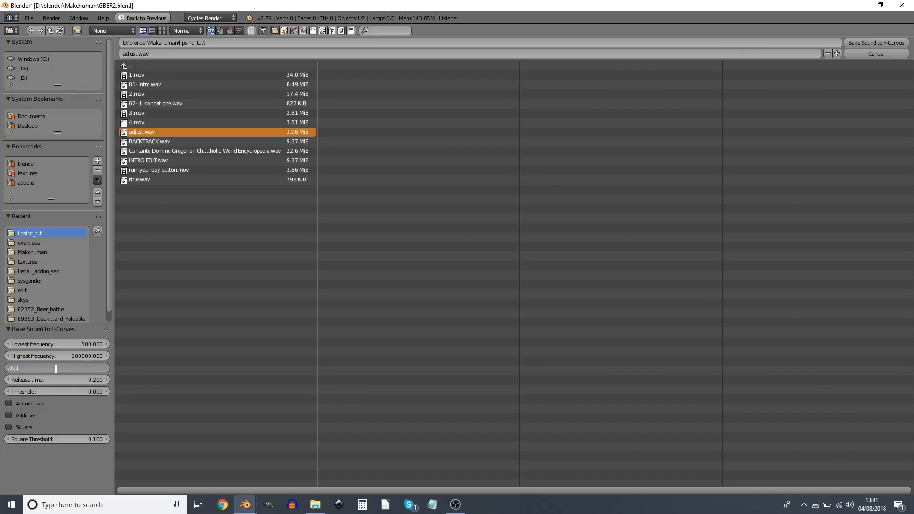
type(".001")
key("Tab")
key("BackSpace")
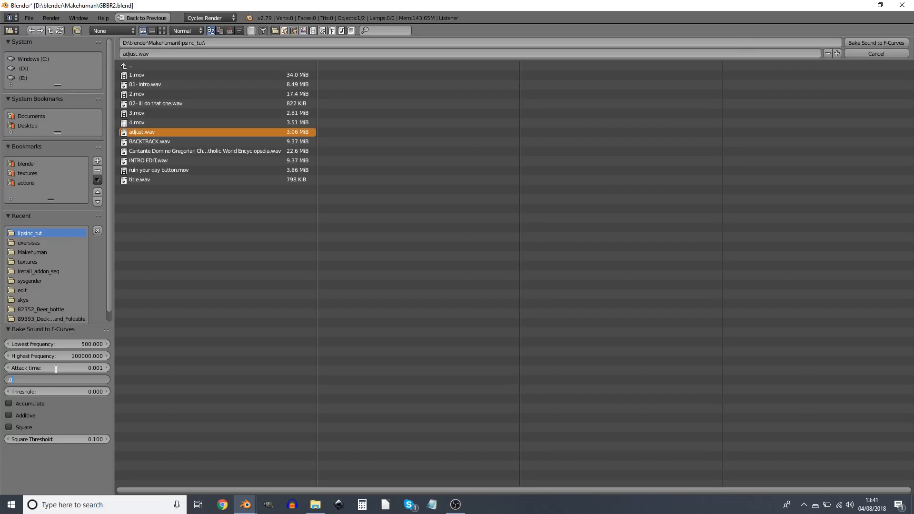
key("Return")
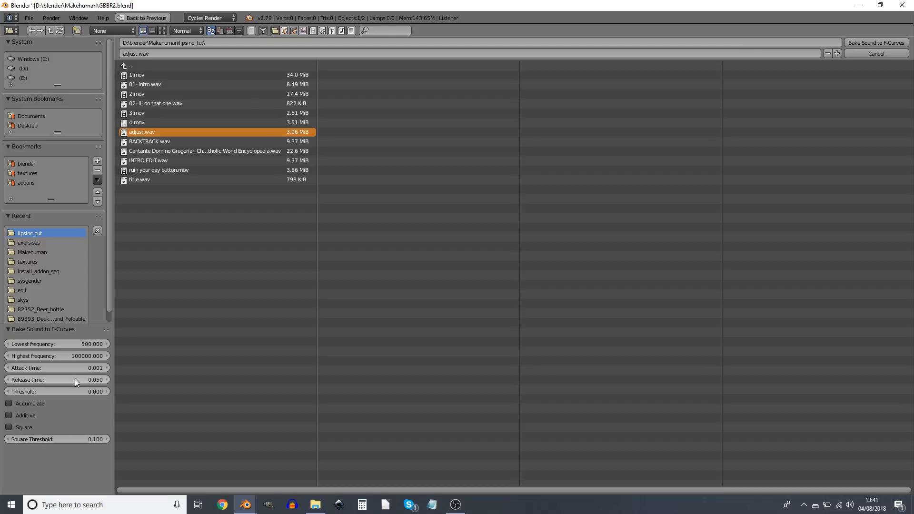
left_click(865, 42)
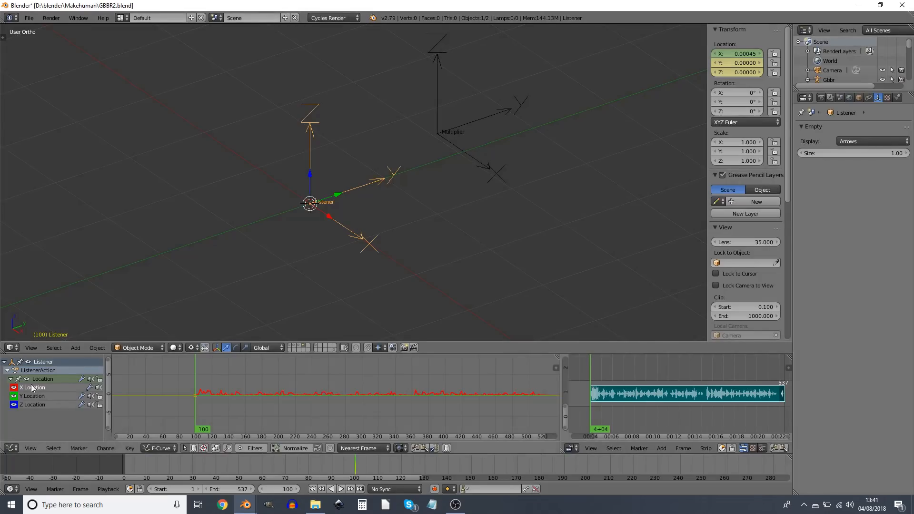
- Bake adjust.wav onto the Listener's Y Location curve with lowest frequency 0 and highest frequency 500
left_click(33, 395)
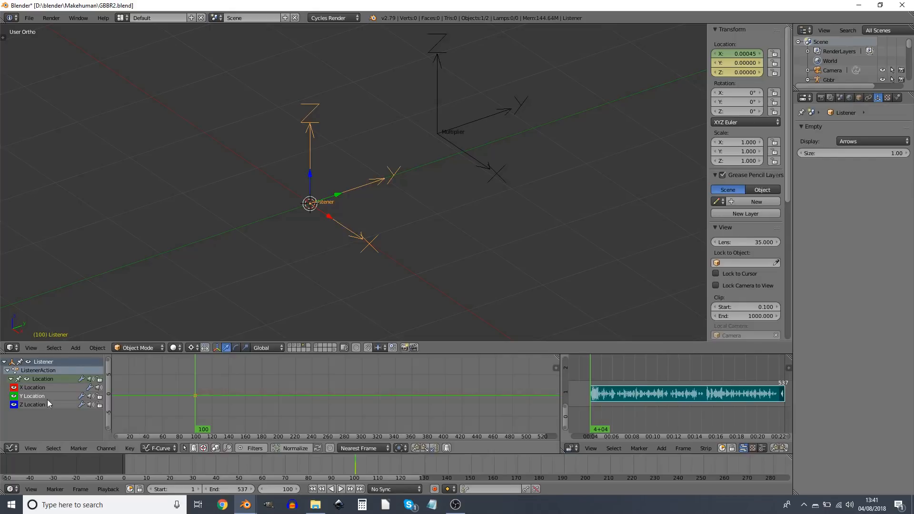
left_click(129, 448)
left_click(150, 386)
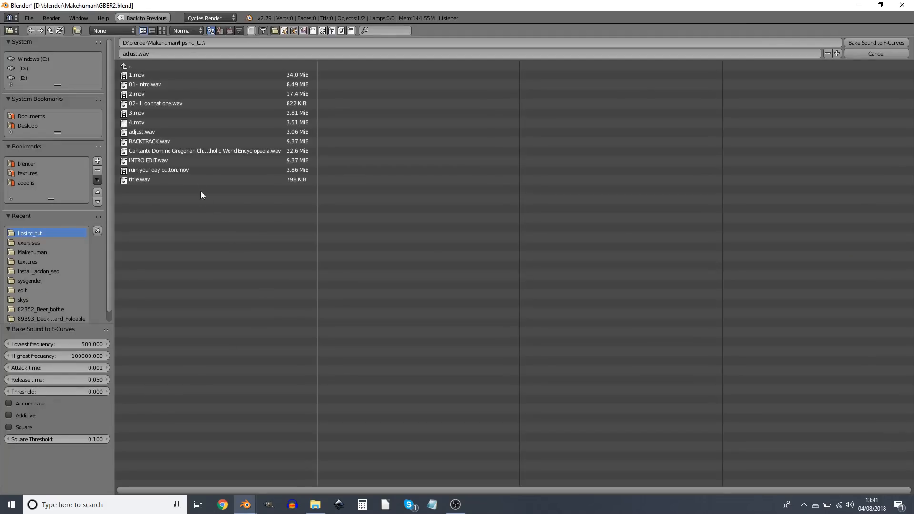
left_click(182, 132)
left_click(55, 346)
type("0")
key("Tab")
type("500")
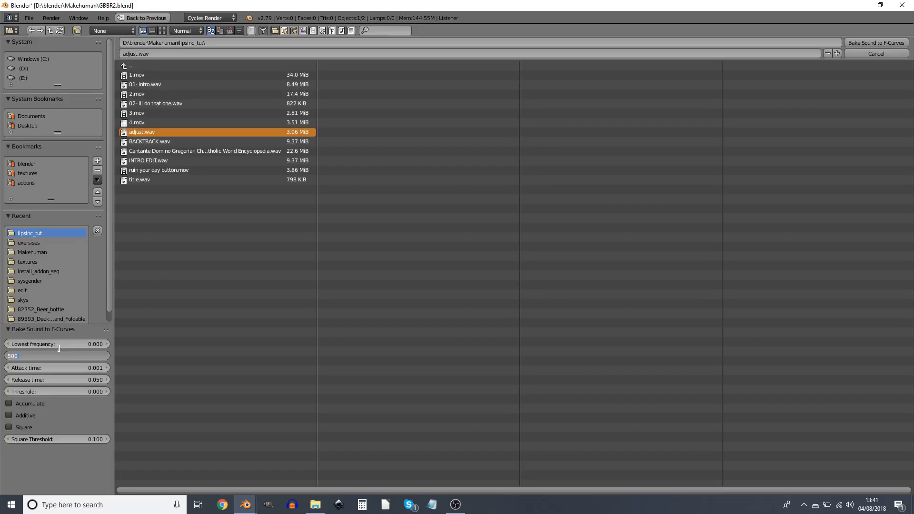
key("Return")
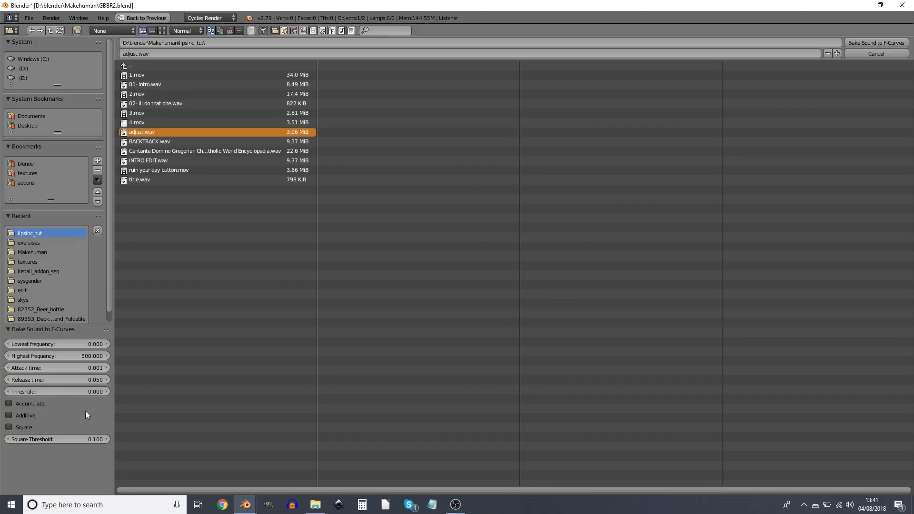
left_click(887, 43)
- Bake adjust.wav onto the Listener's Z Location curve with attack time 0.05 and release time 0.2
left_click(33, 406)
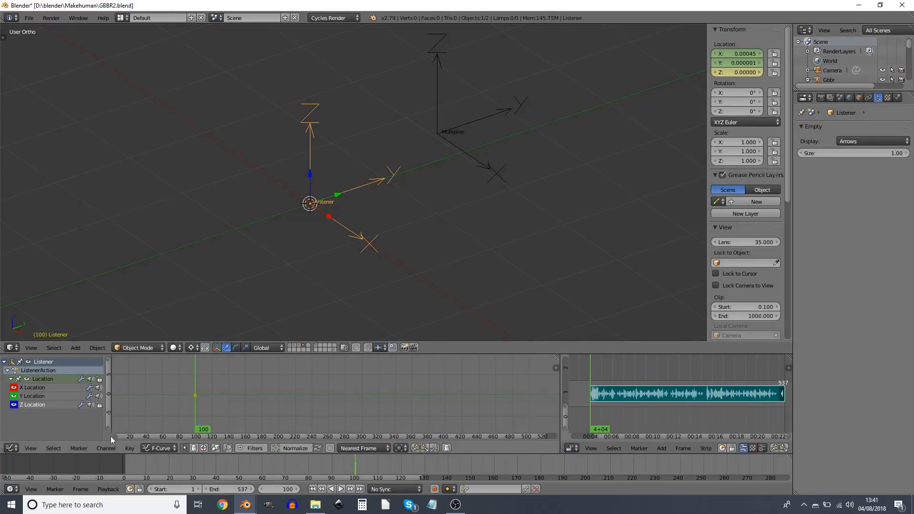
left_click(134, 447)
left_click(176, 384)
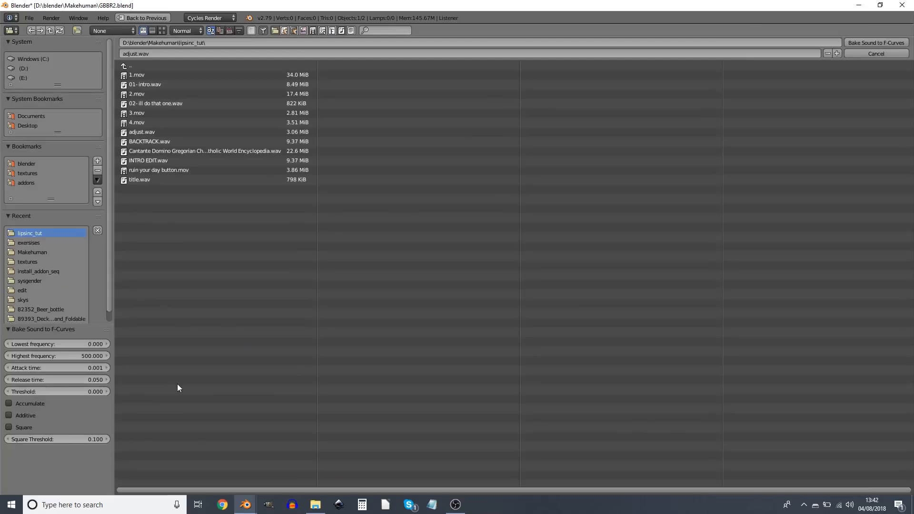
left_click(60, 370)
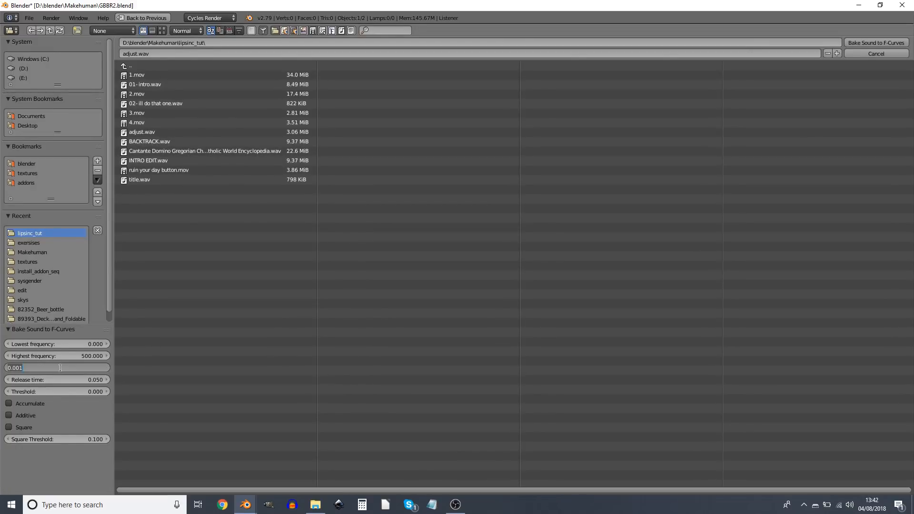
key("BackSpace")
type(".05")
key("Tab")
key("BackSpace")
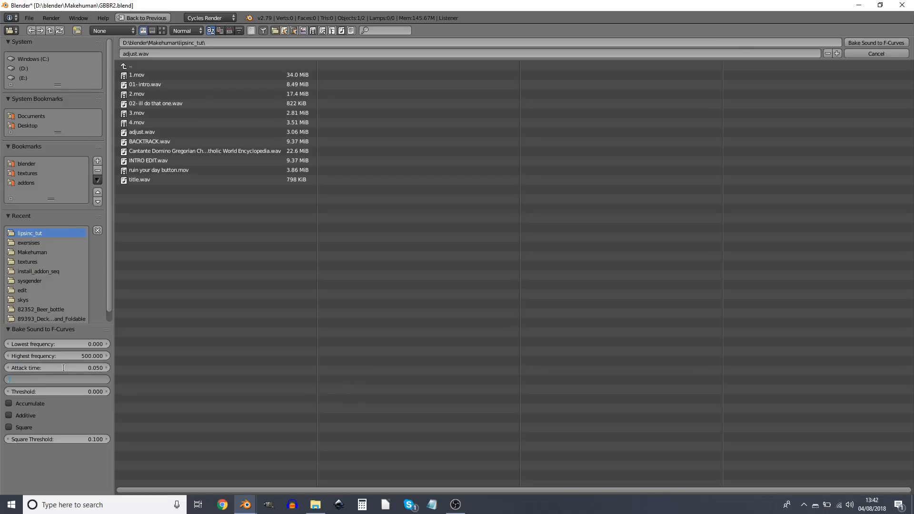
type(".2")
key("Return")
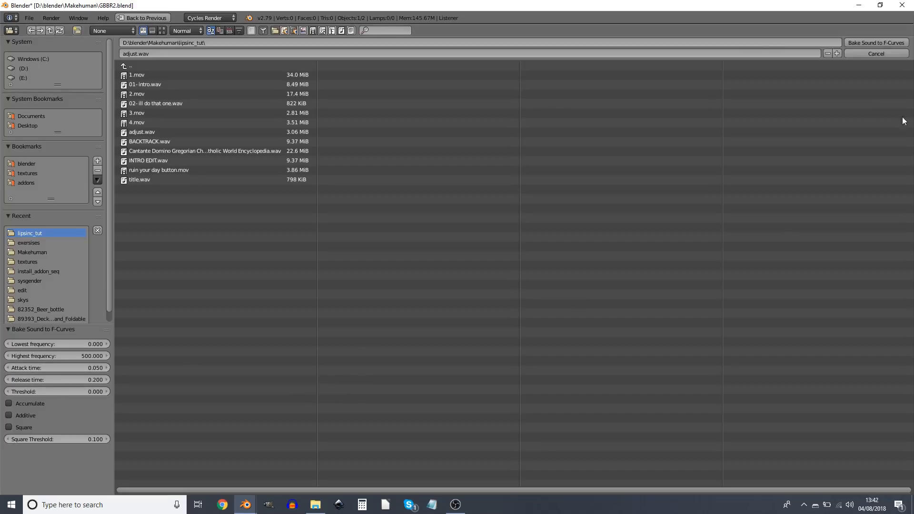
- Split the 3D view into two side-by-side views and show the character's layers together with the empties
middle_click_drag(404, 256, 368, 250)
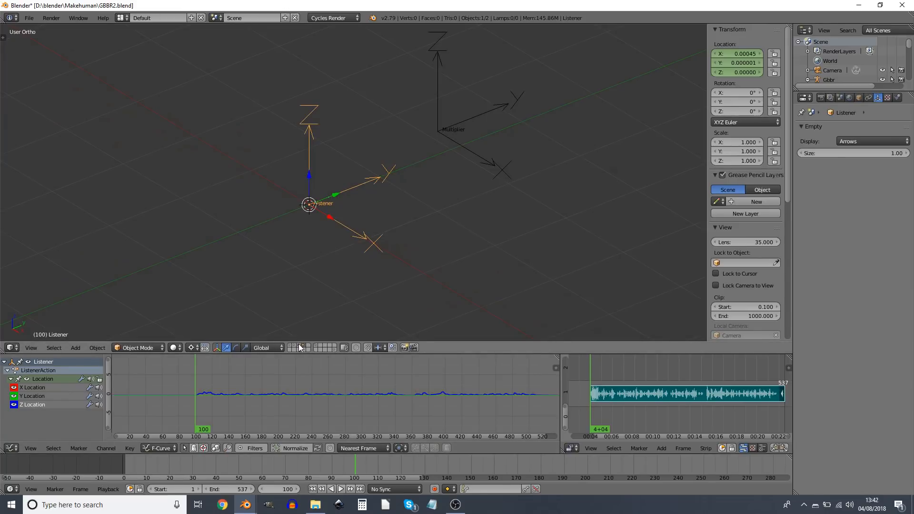
middle_click_drag(305, 336, 324, 319)
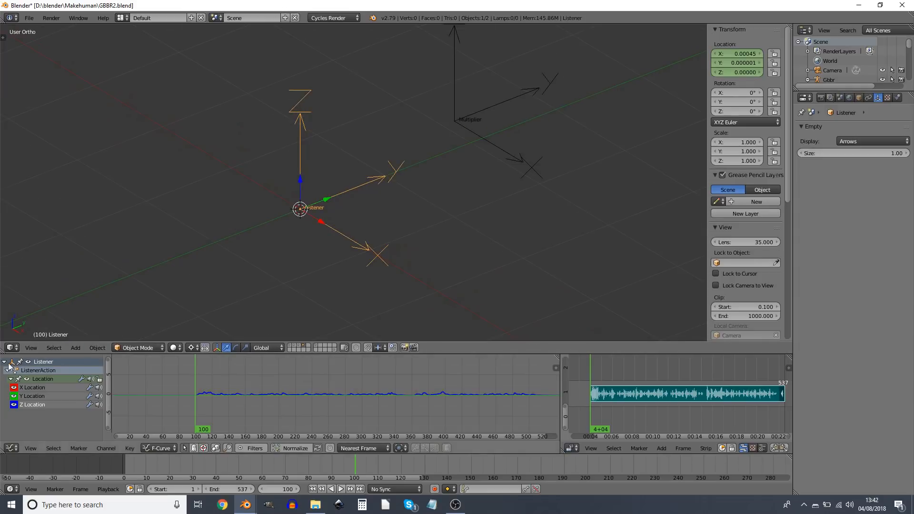
left_click_drag(3, 351, 378, 351)
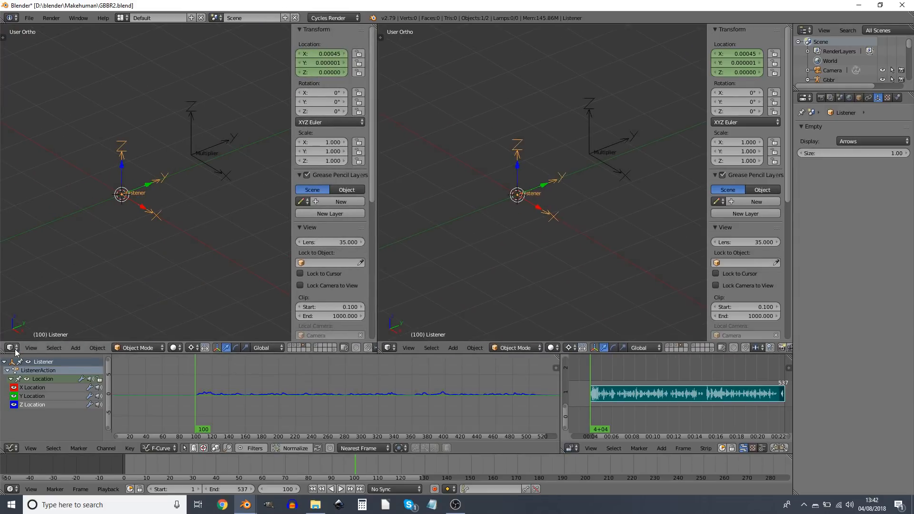
left_click(293, 349, "shift")
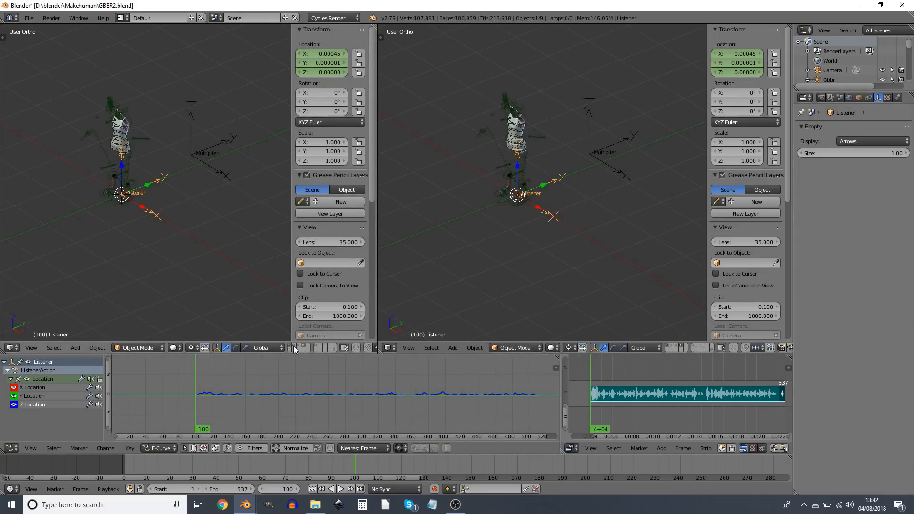
left_click(295, 349, "shift")
- Set one of the two 3D views to a front close-up of the character's head
scroll(204, 181, "up", 5)
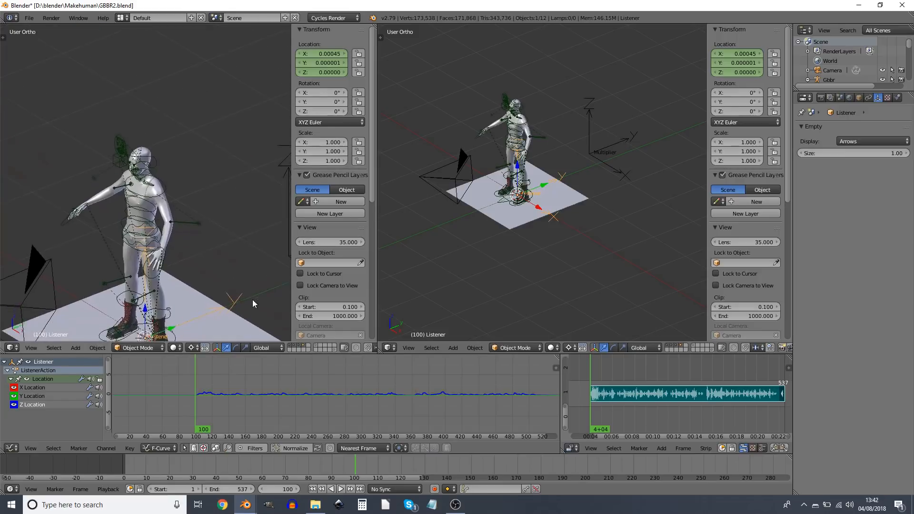
scroll(253, 301, "up", 4)
scroll(565, 231, "up", 5)
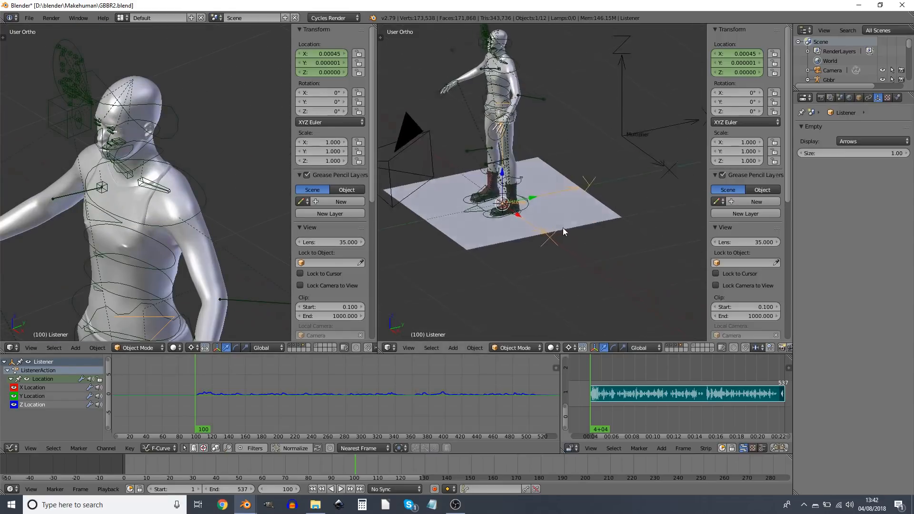
scroll(173, 222, "up", 2)
middle_click_drag(174, 221, 190, 198)
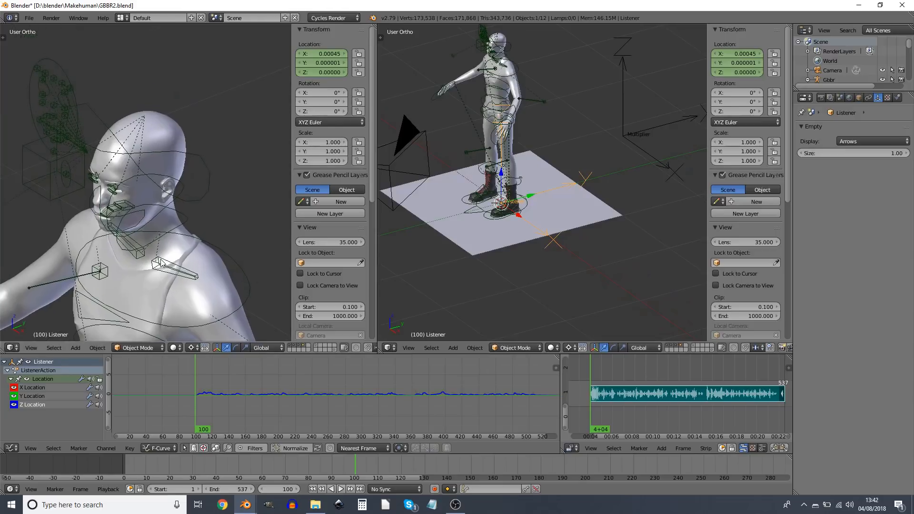
scroll(195, 190, "up", 3)
right_click(182, 94)
middle_click_drag(179, 232, 181, 238)
key("KP_1")
- Switch the graph editor to Drivers mode and select the character's body mesh
left_click(815, 439)
right_click(550, 238)
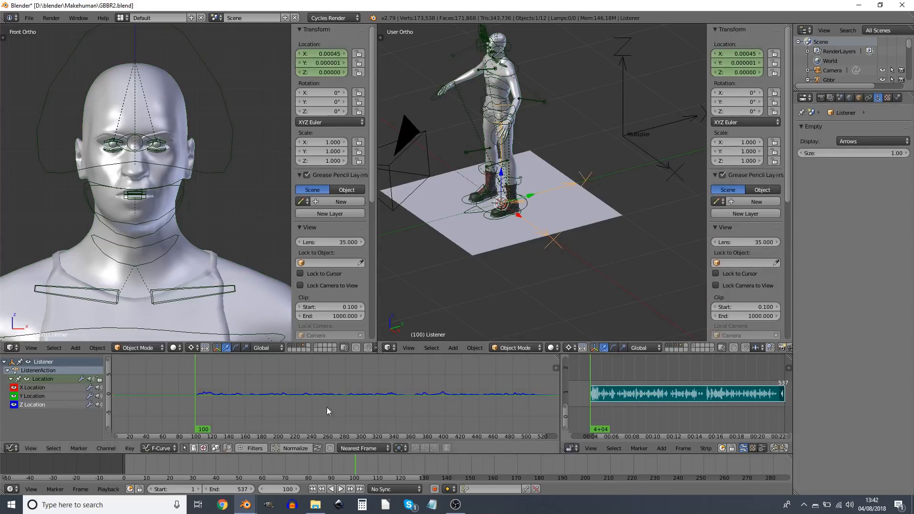
left_click(154, 449)
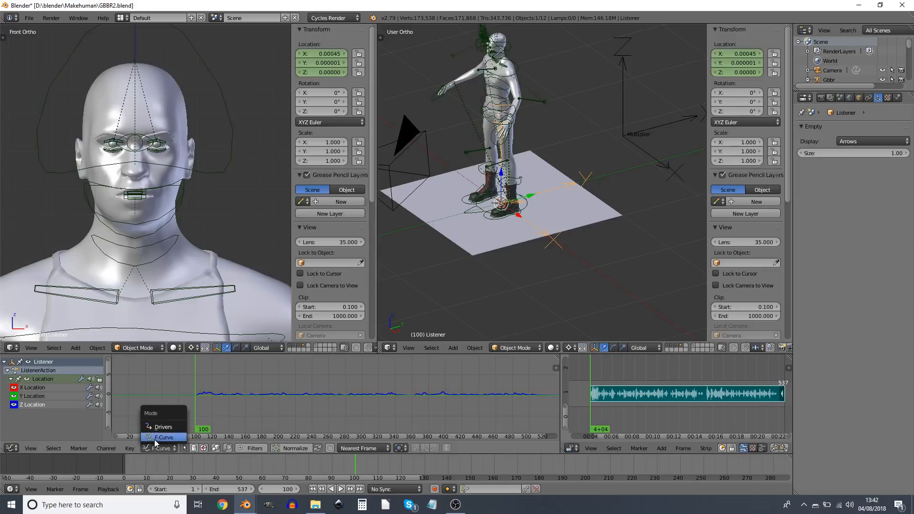
left_click(157, 427)
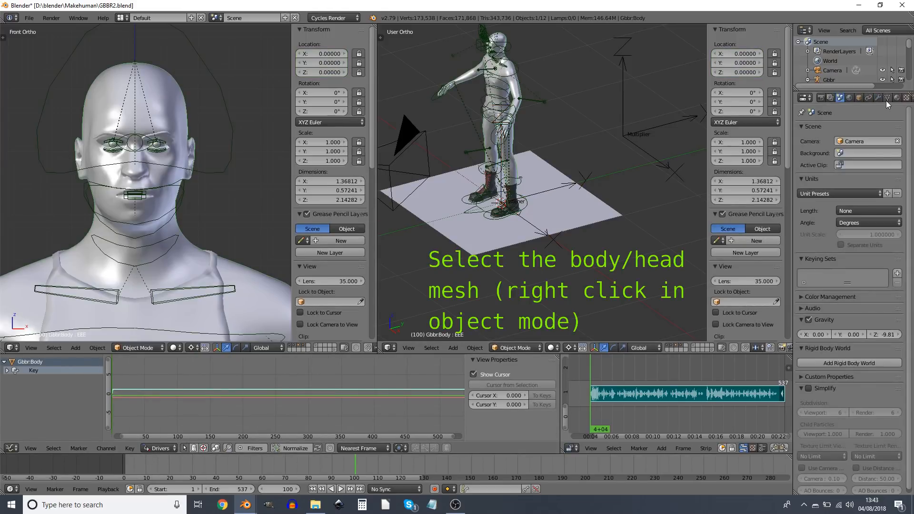
- Add a single driver, manually created later, to the value of the body mesh's EEE shape key
left_click(888, 97)
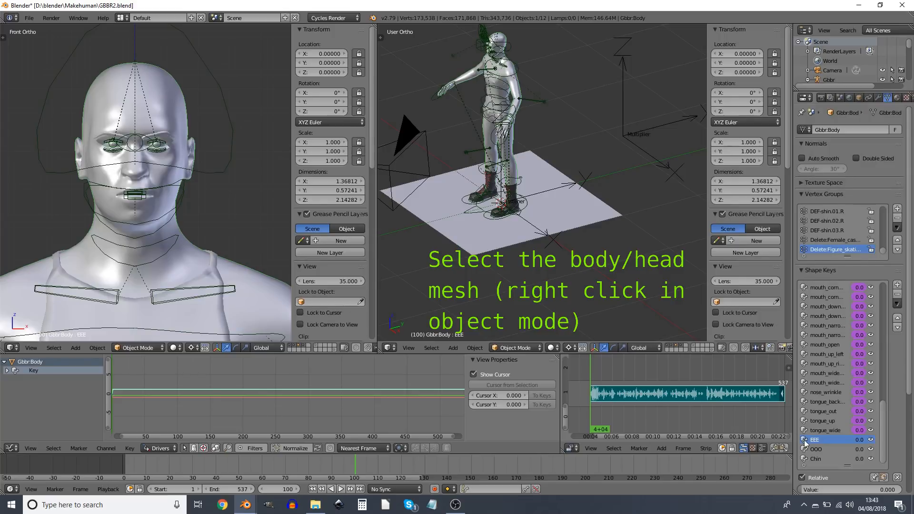
right_click(849, 488)
mouse_move(809, 375)
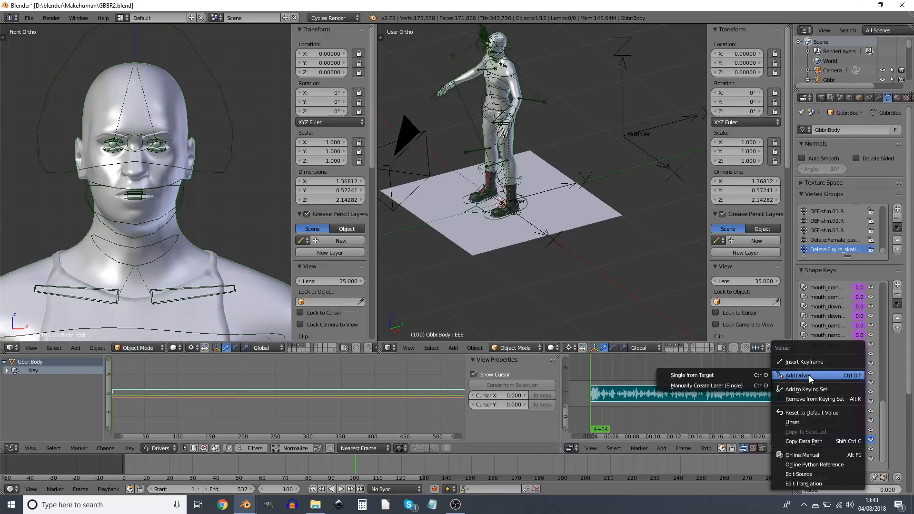
left_click(733, 387)
- Add a single driver of the manually-created-later type to the OOO shape key's value
left_click(823, 450)
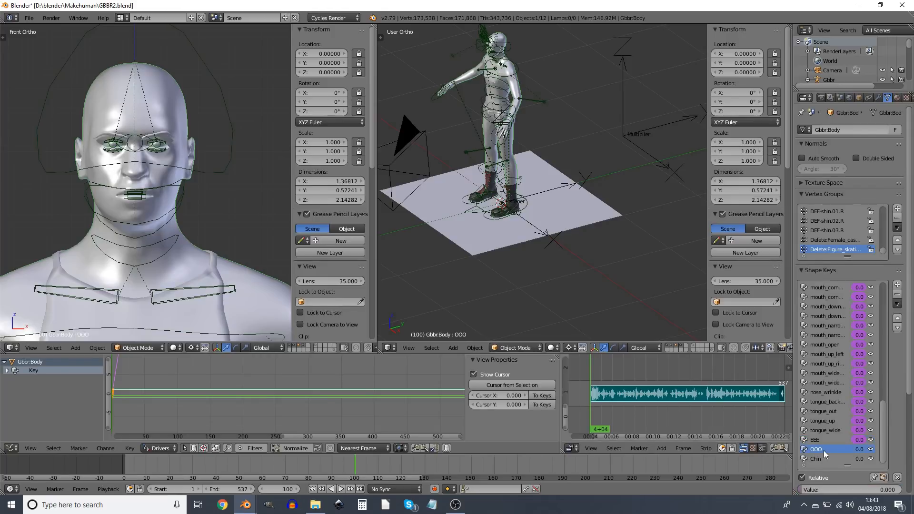
right_click(824, 450)
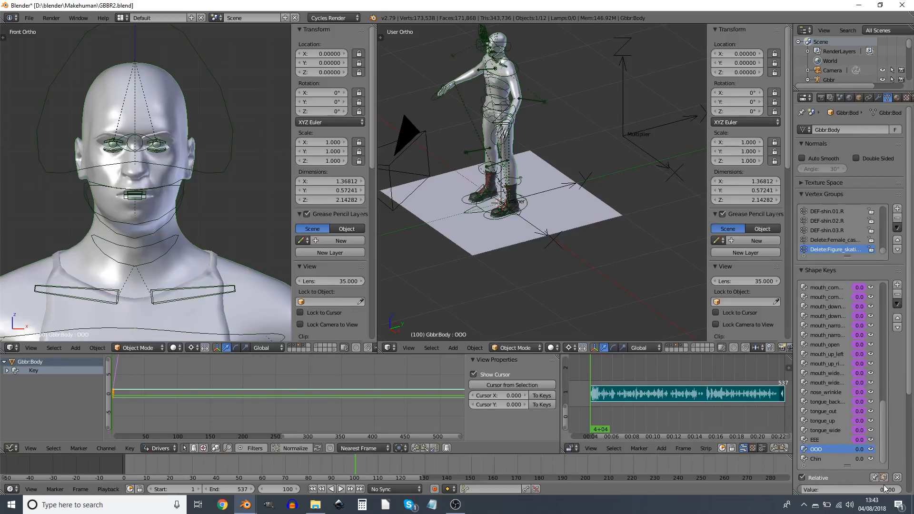
right_click(844, 490)
mouse_move(825, 376)
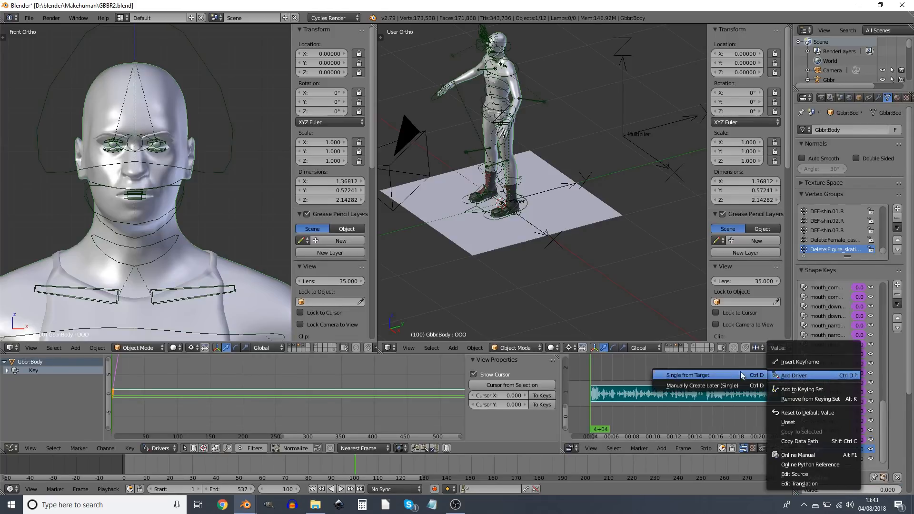
left_click(732, 387)
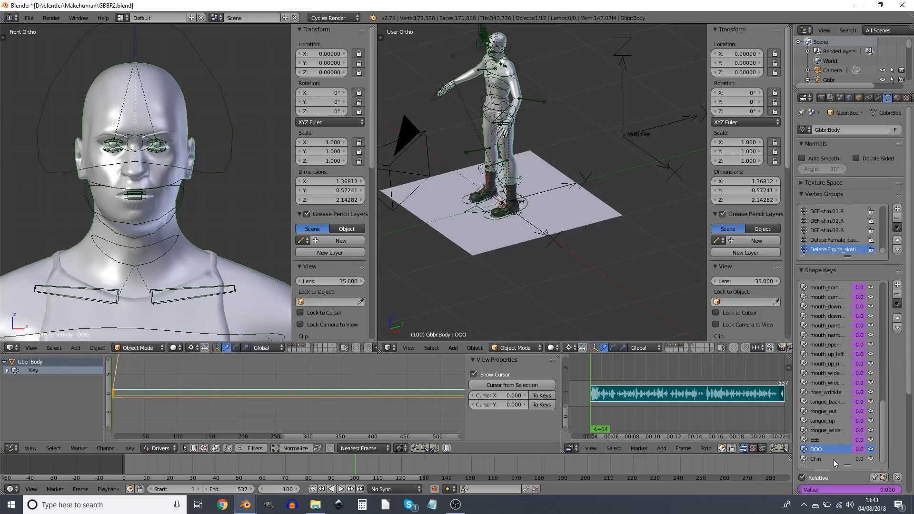
- Add a single driver of the manually-created-later type to the Chin shape key's value
left_click(852, 458)
right_click(839, 490)
mouse_move(826, 376)
left_click(750, 391)
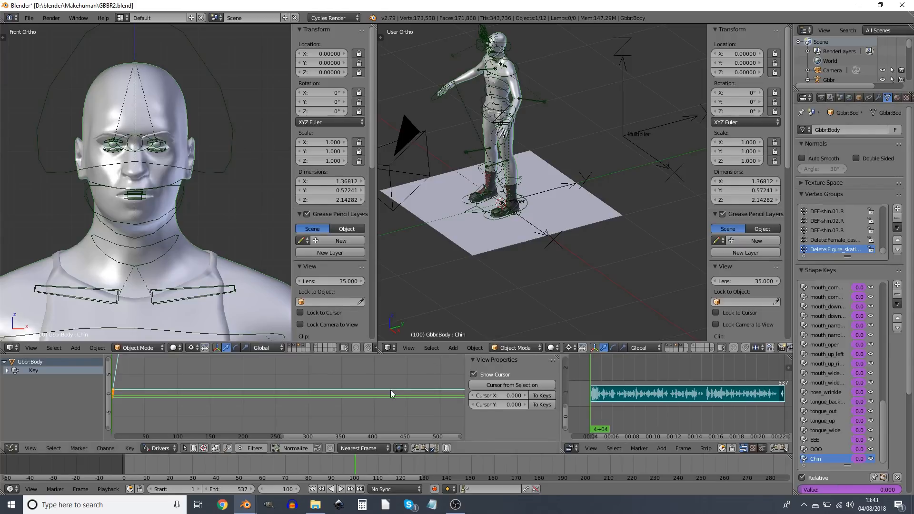
- Frame all driver curves in the graph editor and expand the body mesh's Key group to list its driver channels
key("Home")
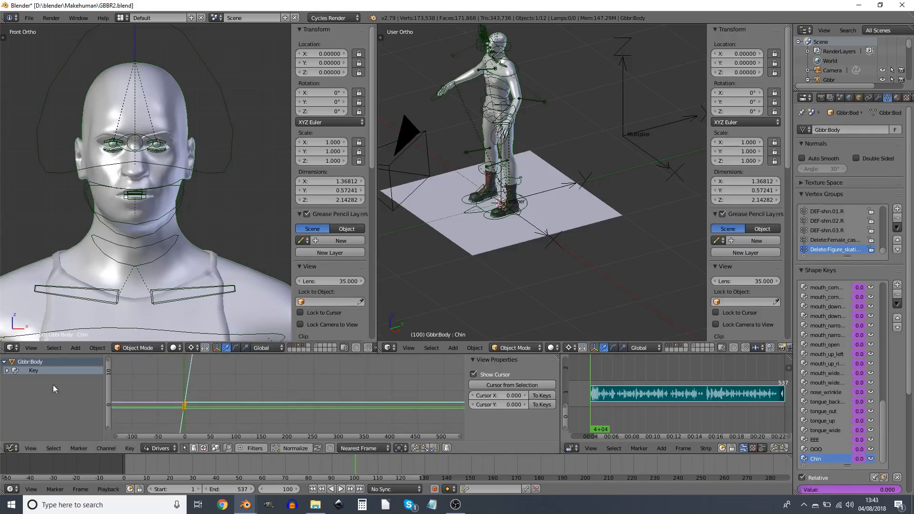
left_click(7, 371)
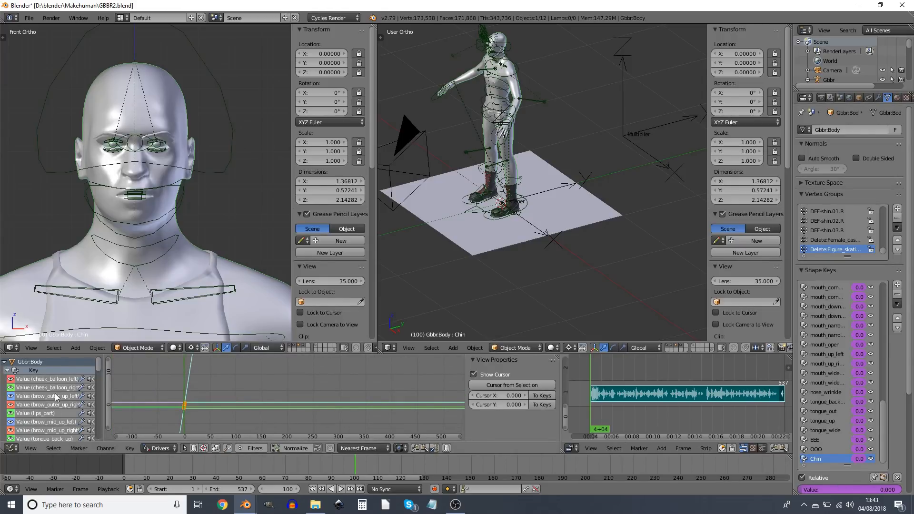
left_click_drag(98, 373, 99, 397)
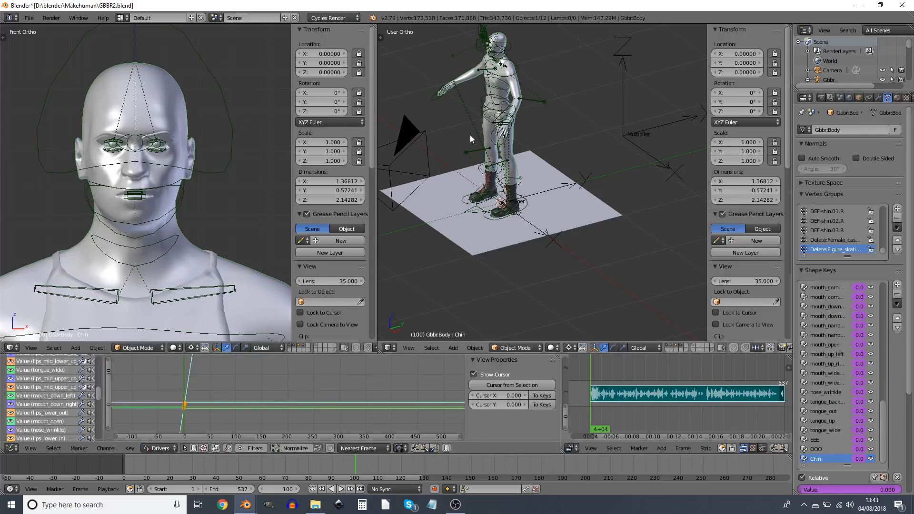
- Examine the facial rig controls around and beside the character's head
middle_click_drag(486, 157, 523, 112)
scroll(516, 91, "up", 6)
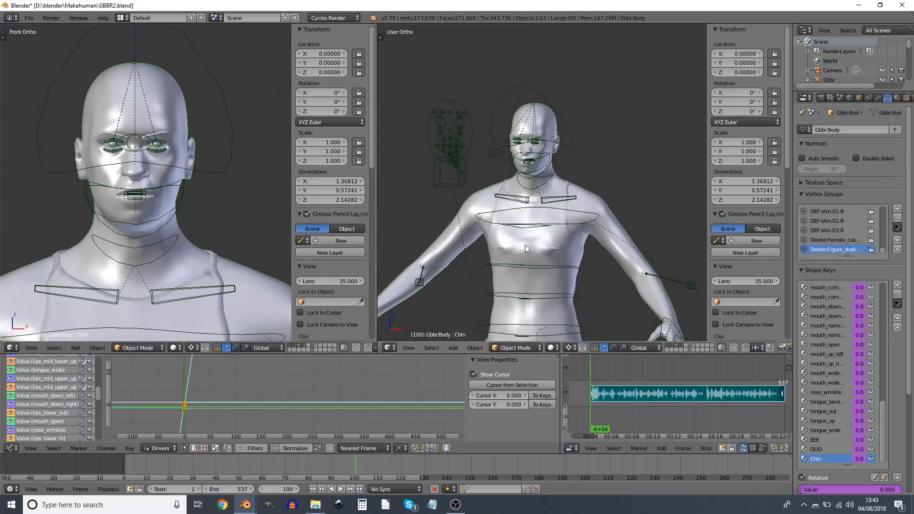
left_click(443, 137)
left_click(462, 148)
right_click(546, 123)
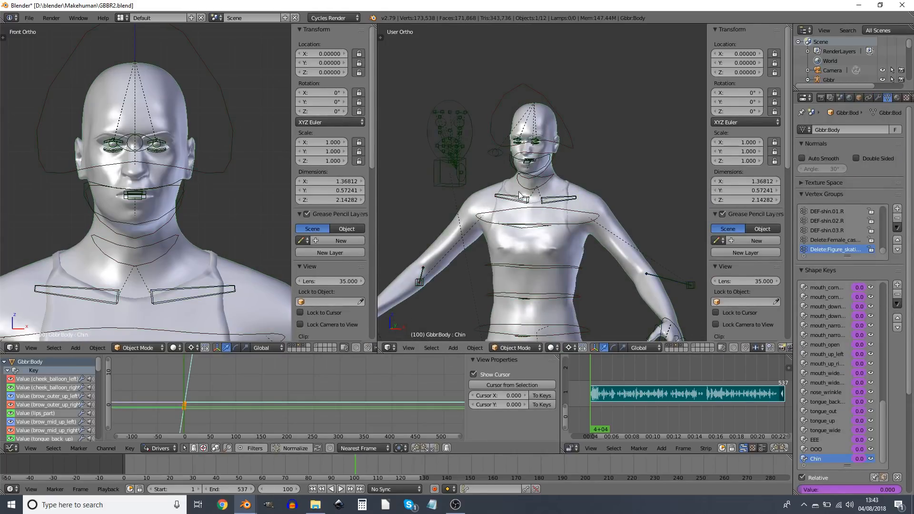
scroll(519, 193, "down", 1)
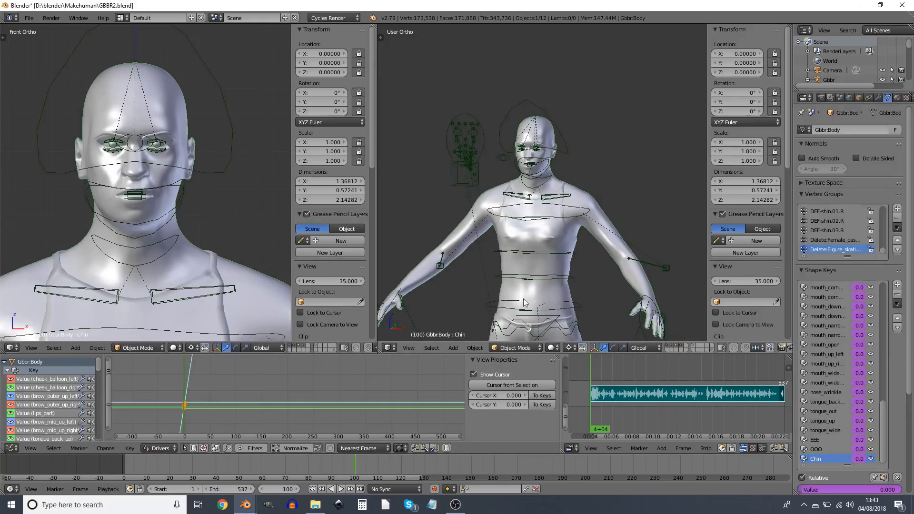
scroll(524, 190, "up", 4)
- Show the driver settings of the Value (EEE) channel and make the graph editor taller
left_click_drag(101, 364, 95, 441)
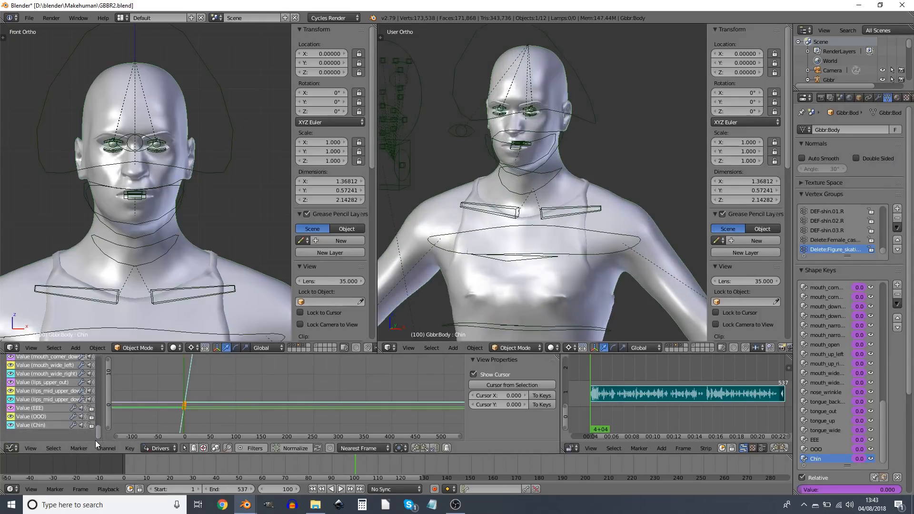
left_click(33, 408)
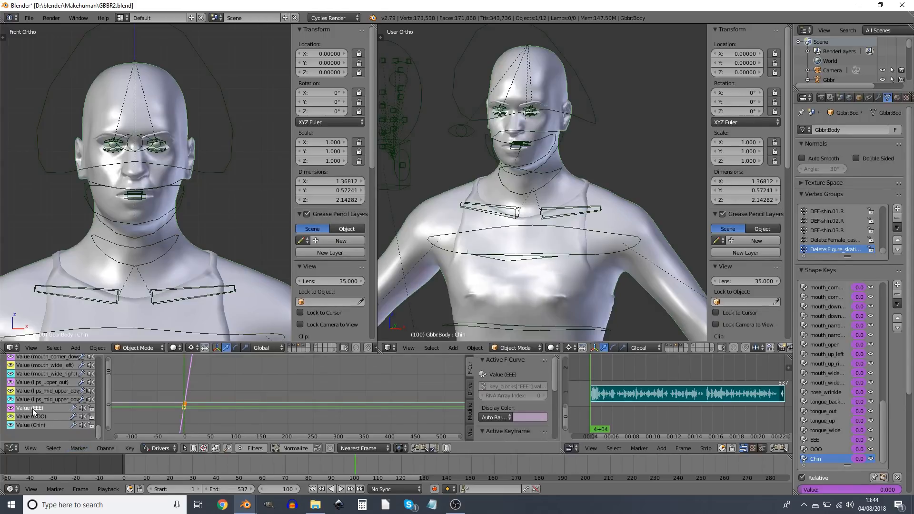
scroll(530, 412, "down", 2)
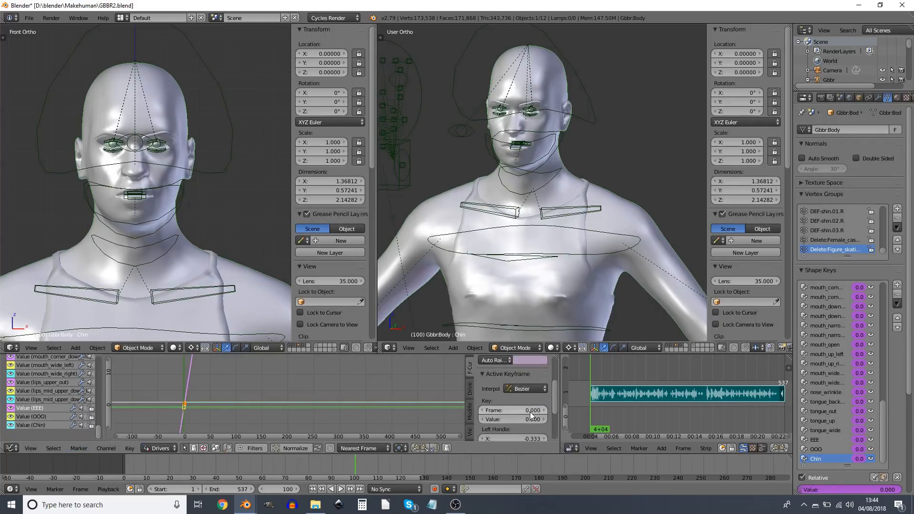
left_click(470, 388)
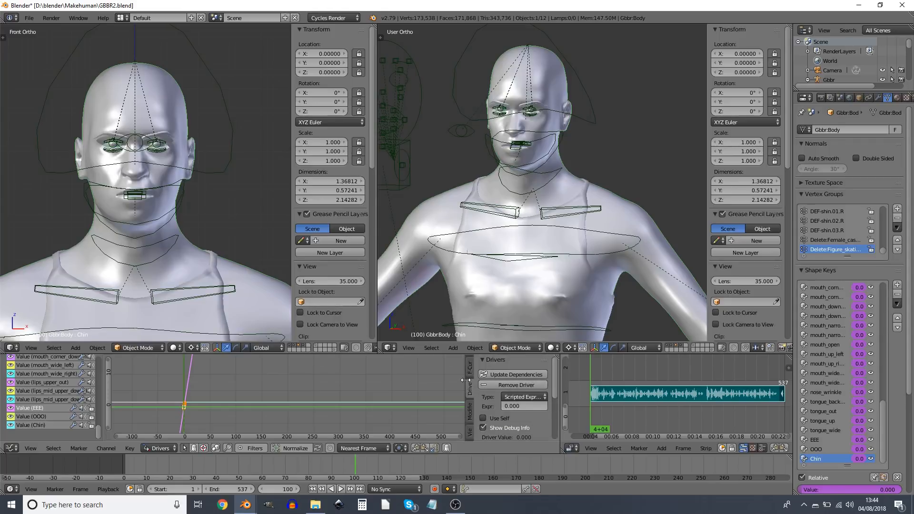
left_click_drag(463, 354, 465, 261)
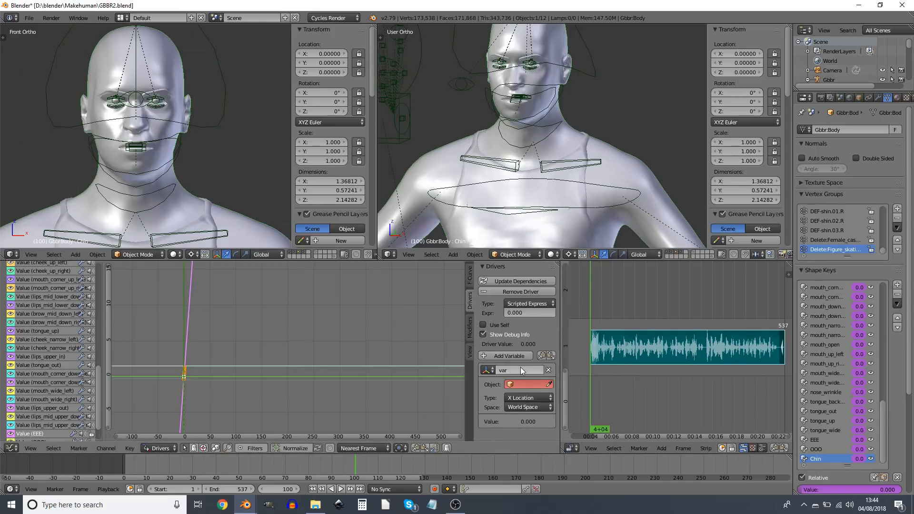
- Name the EEE driver's variable L and set its target object to Listener
key("BackSpace")
type("L")
left_click(524, 386)
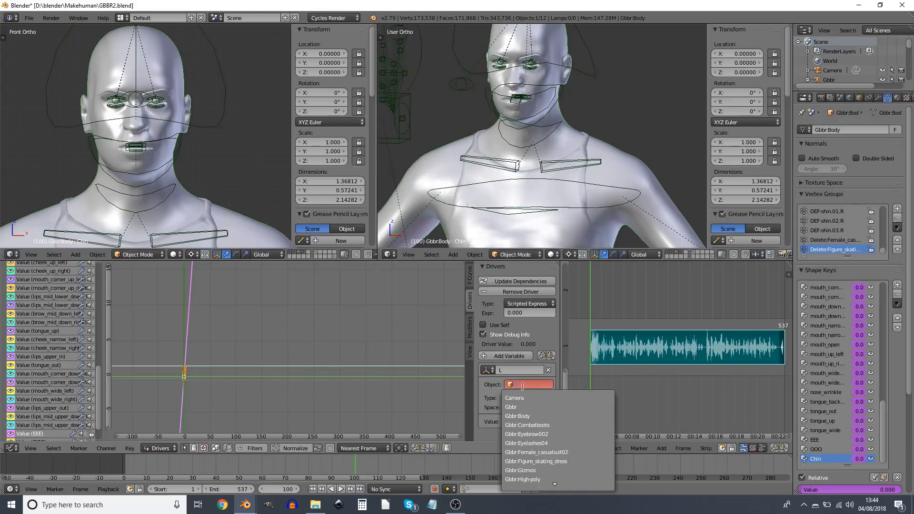
type("li")
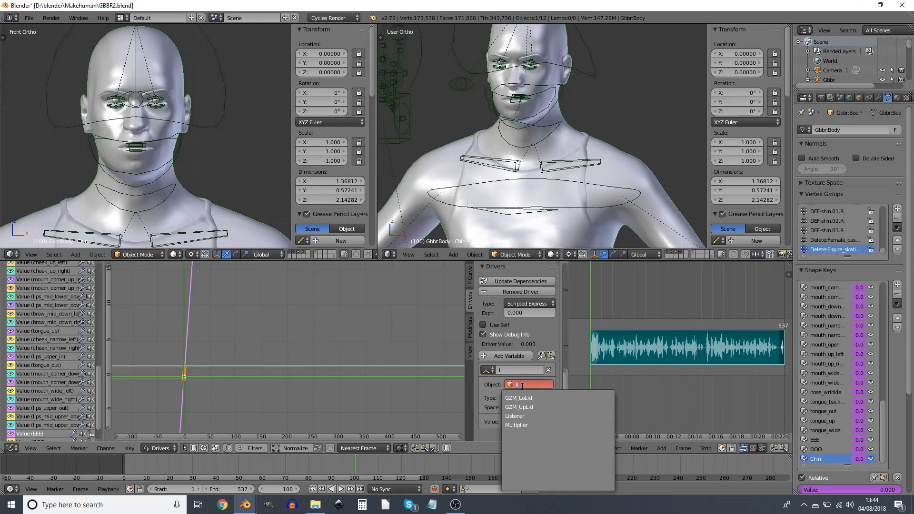
left_click(535, 417)
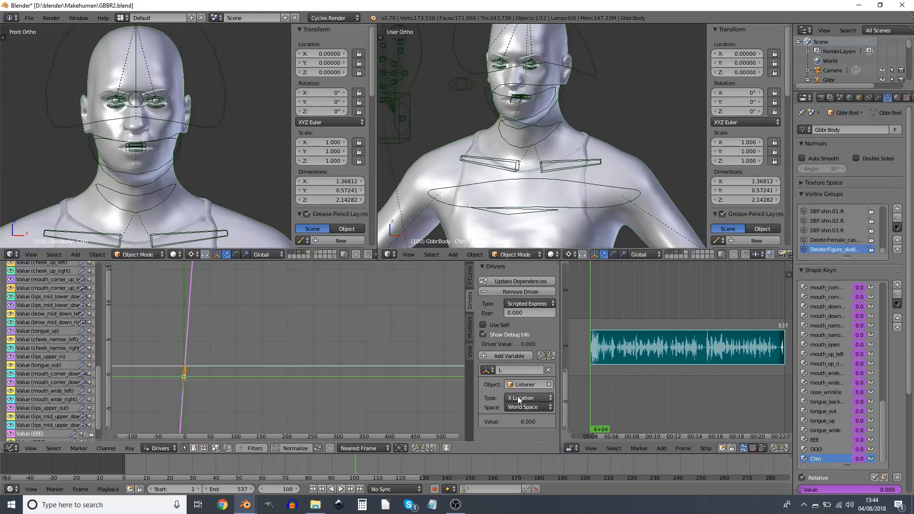
- Add a second variable named M to the EEE driver and set its type to Transform Channel
left_click(498, 357)
scroll(508, 395, "down", 2)
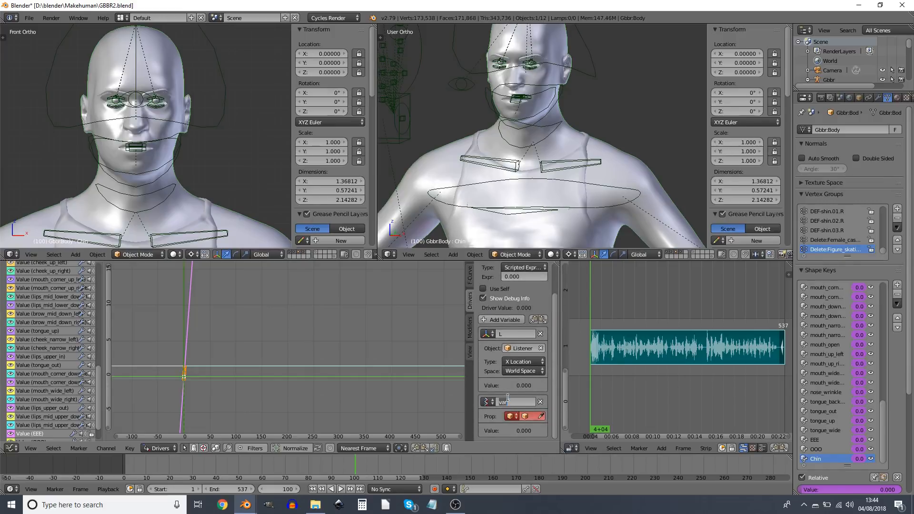
type("M")
key("Return")
left_click(512, 416)
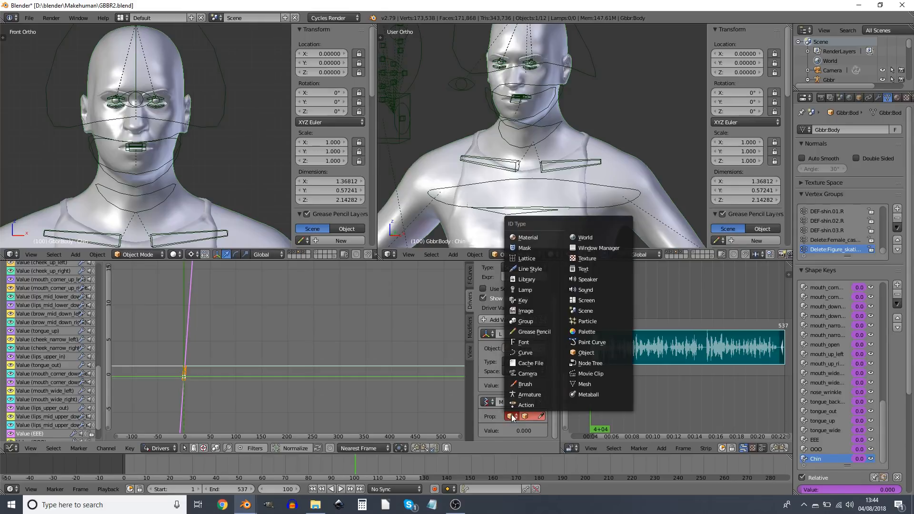
left_click(489, 403)
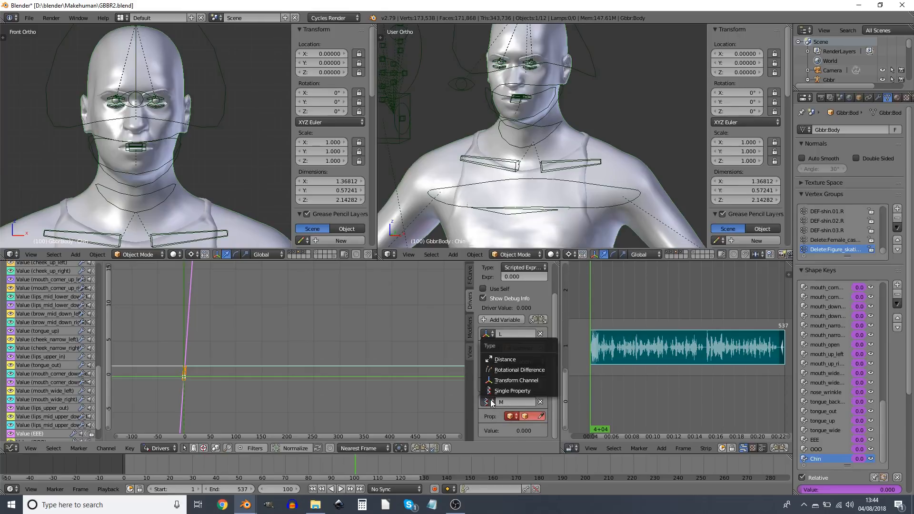
left_click(510, 382)
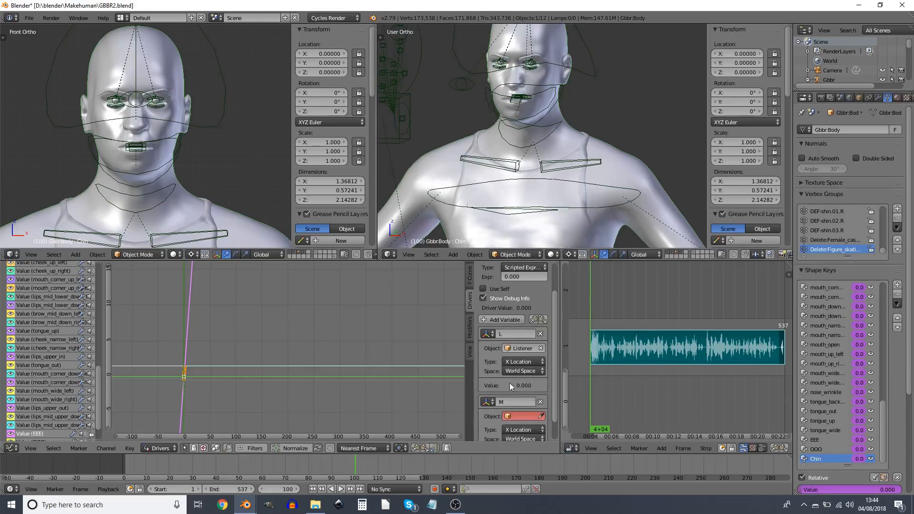
- Set variable M's target object to Multiplier and the EEE driver's expression to L*M
left_click(522, 417)
type("m")
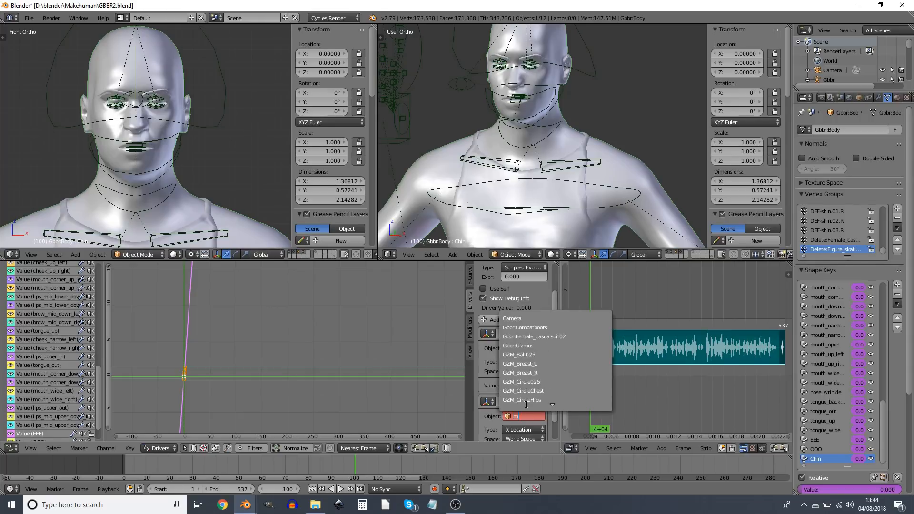
type("u")
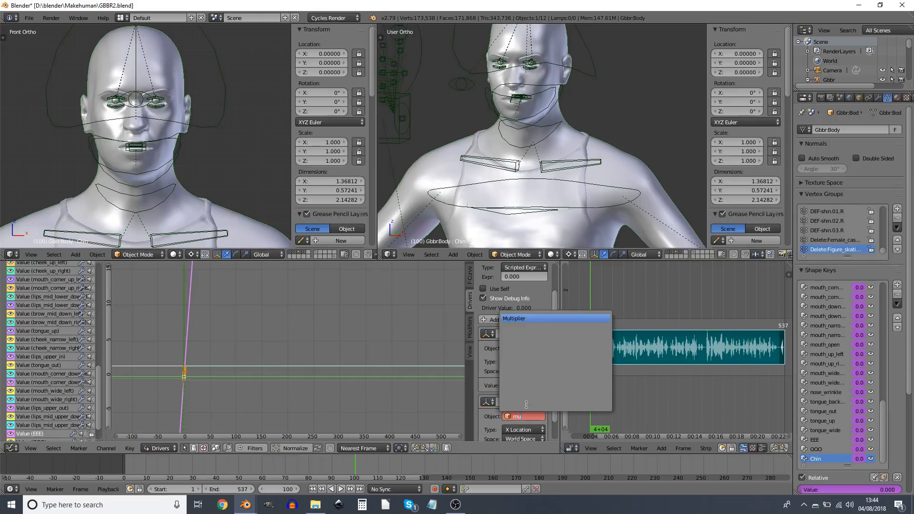
key("Return")
scroll(528, 425, "down", 2)
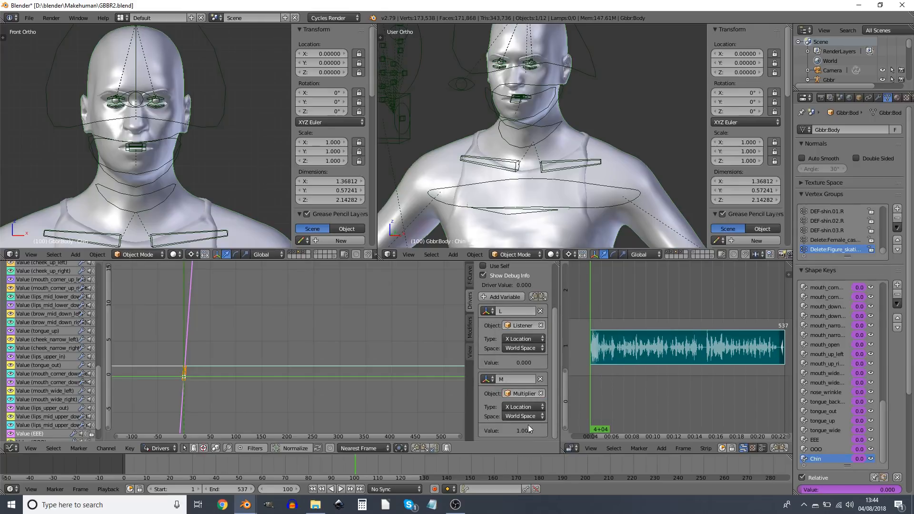
scroll(526, 370, "up", 5)
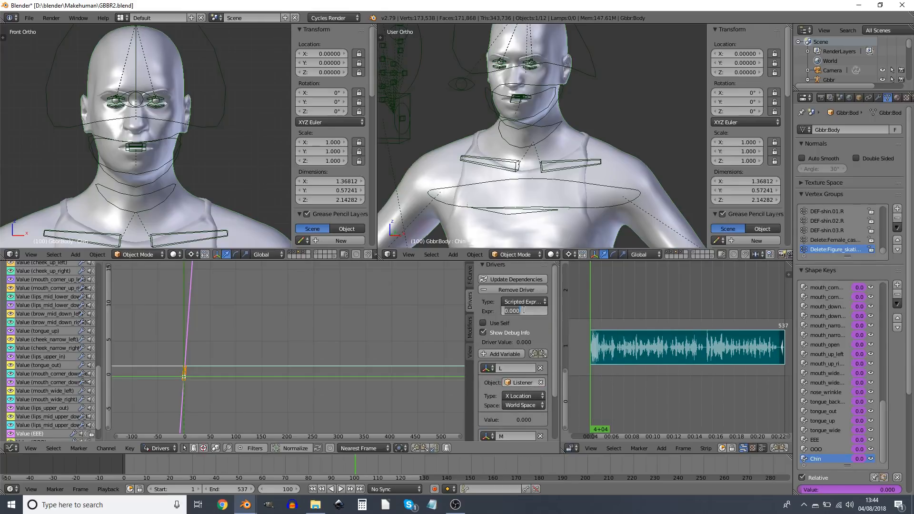
type("L*M")
- Give the Value (OOO) driver a first variable named L and a second Transform Channel variable named M
scroll(28, 386, "down", 2)
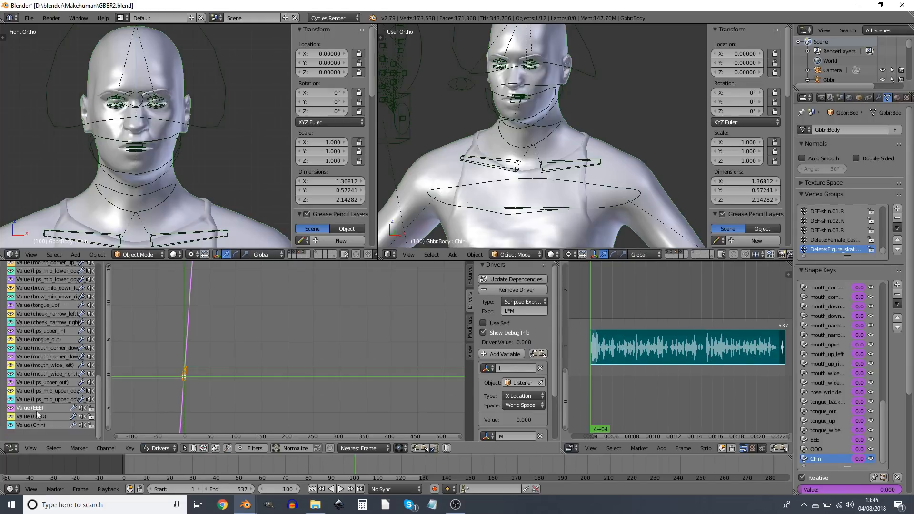
left_click(38, 417)
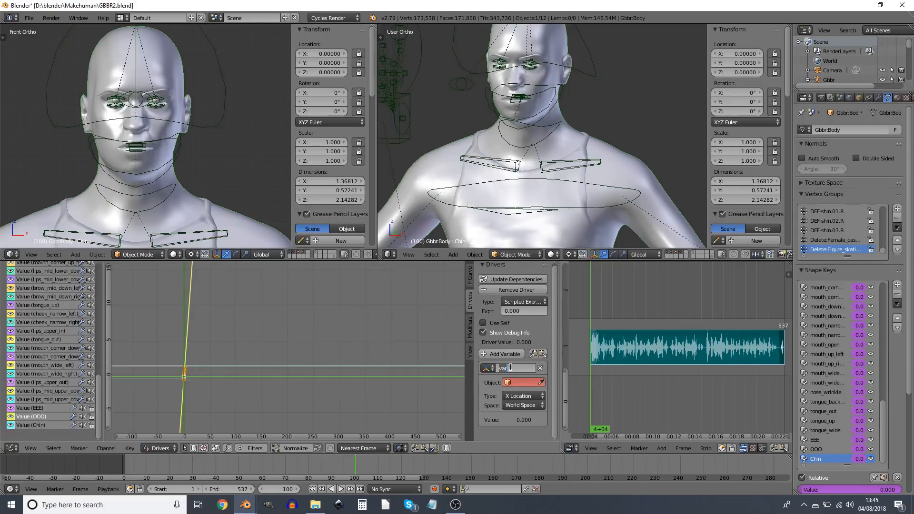
left_click(505, 355)
scroll(511, 426, "down", 2)
left_click(487, 404)
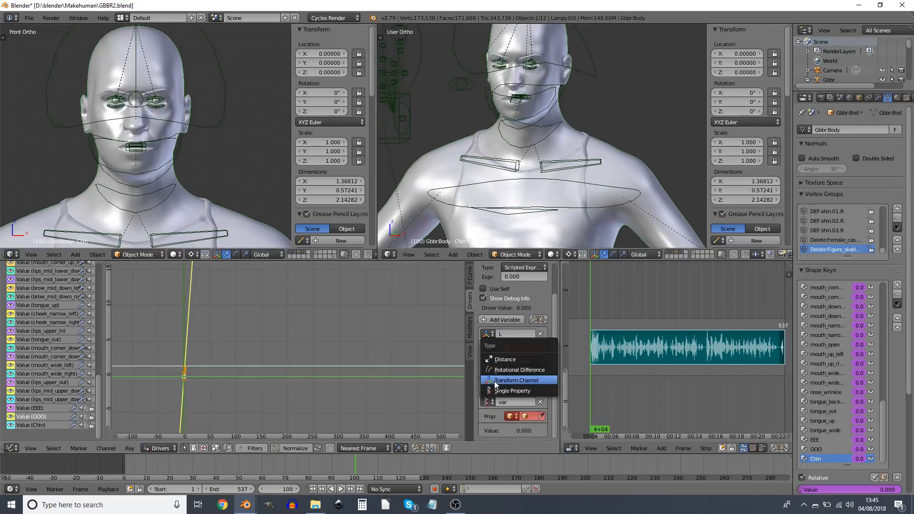
left_click(507, 394)
left_click(513, 404)
type("M")
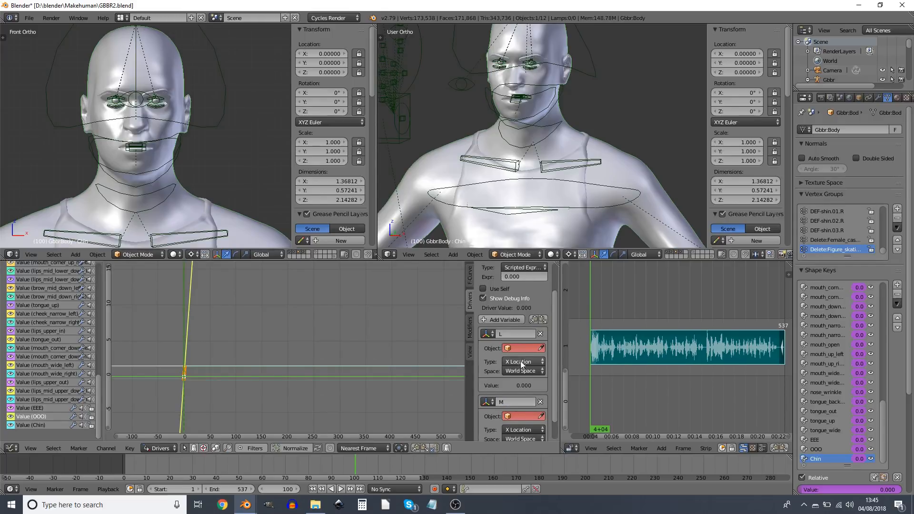
- Set the OOO driver's target objects to Listener for variable L and Multiplier for variable M
left_click(518, 348)
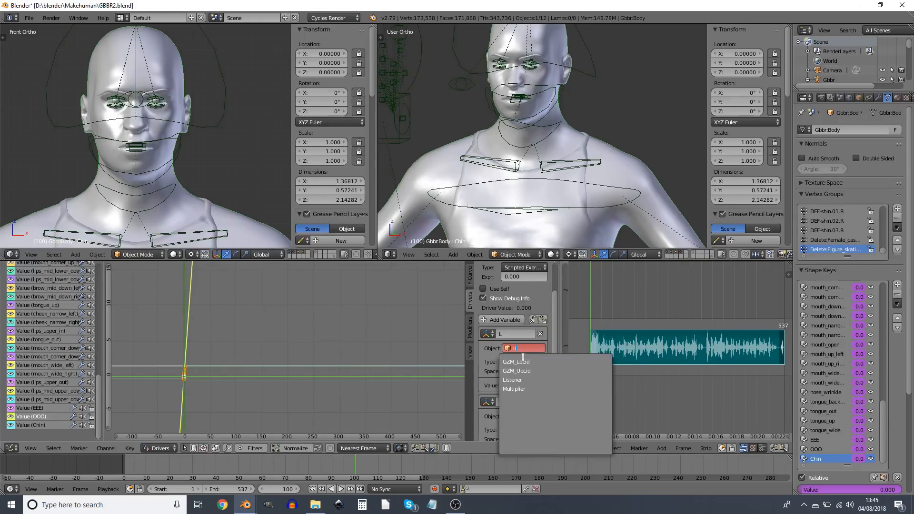
left_click(516, 379)
left_click(519, 415)
type("mu")
left_click(527, 324)
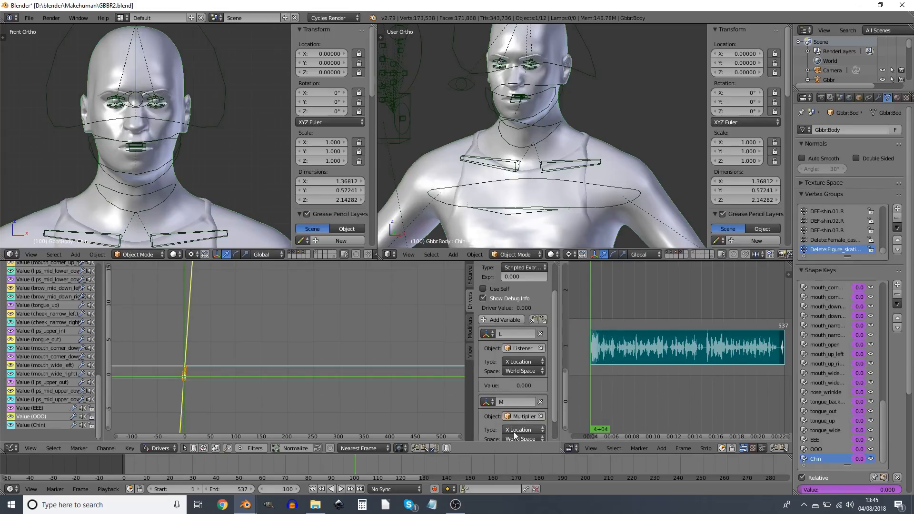
- Set both OOO driver variables to Y Location and enter an expression multiplying L by M
left_click(519, 362)
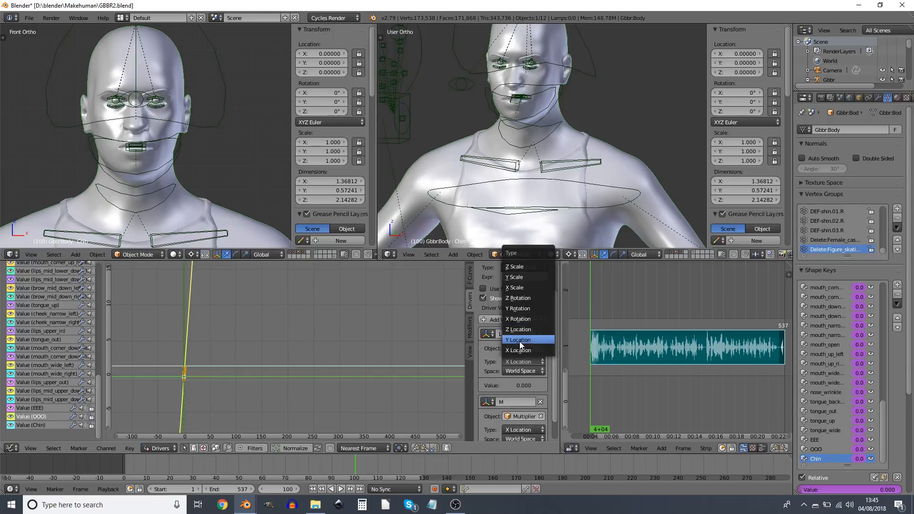
left_click(519, 340)
left_click(521, 430)
left_click(527, 408)
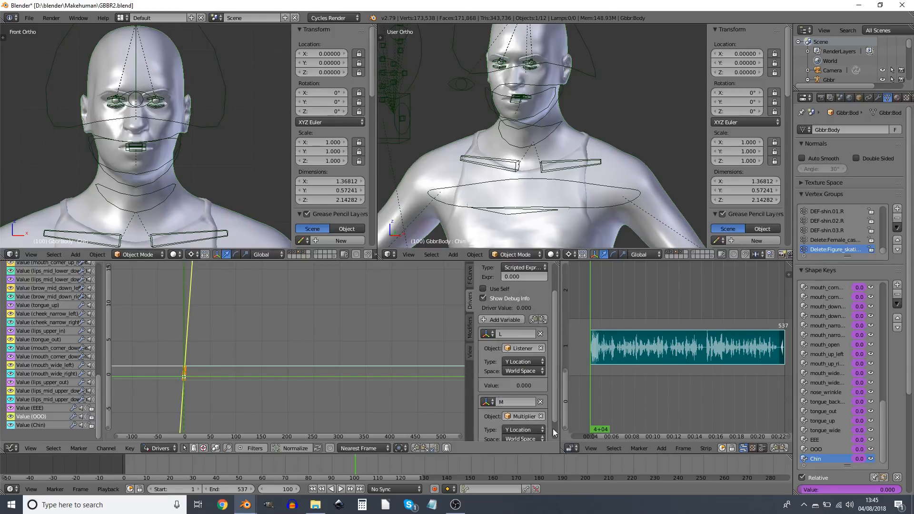
left_click(516, 276)
type("L*")
- Set the Value (Chin) driver's first variable to target the Listener object and add a second variable
left_click(36, 426)
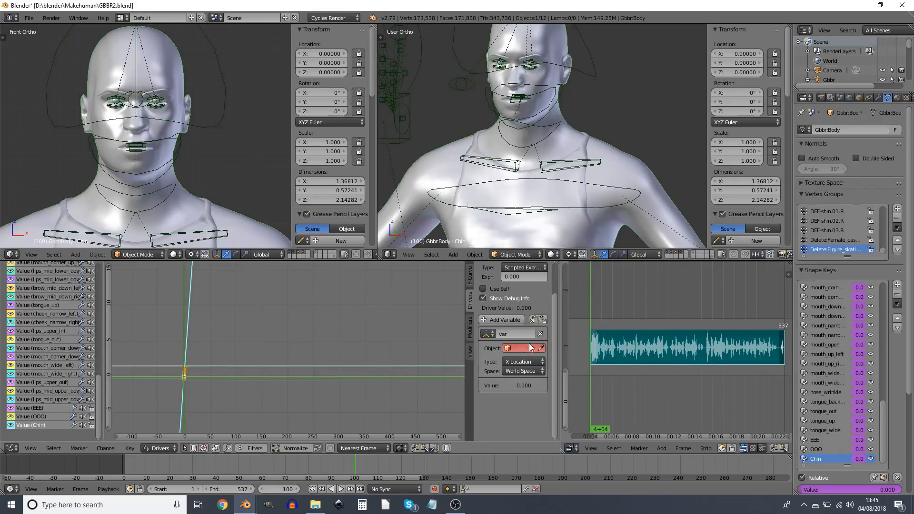
left_click(519, 348)
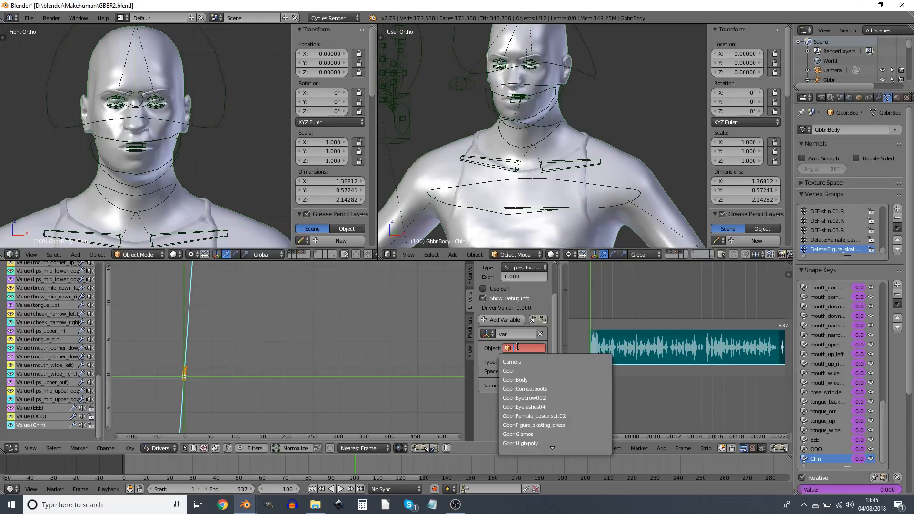
type("li")
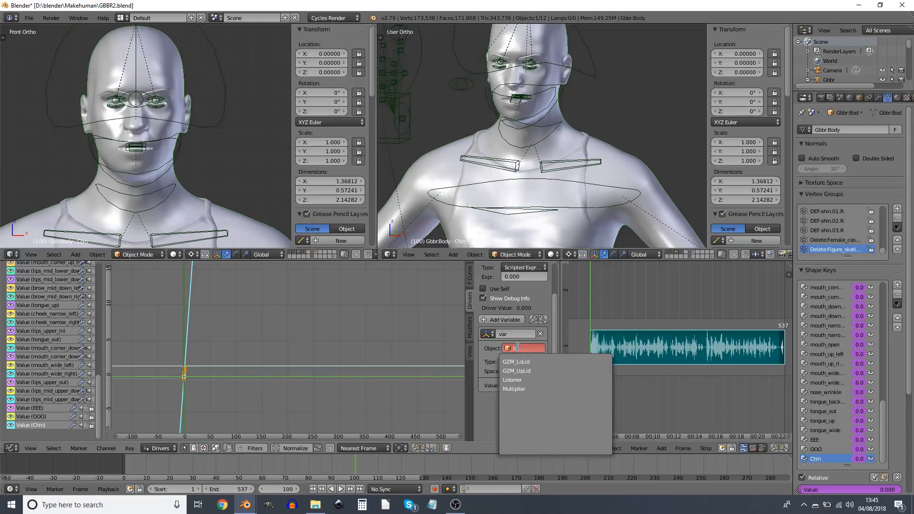
left_click(528, 379)
left_click(496, 320)
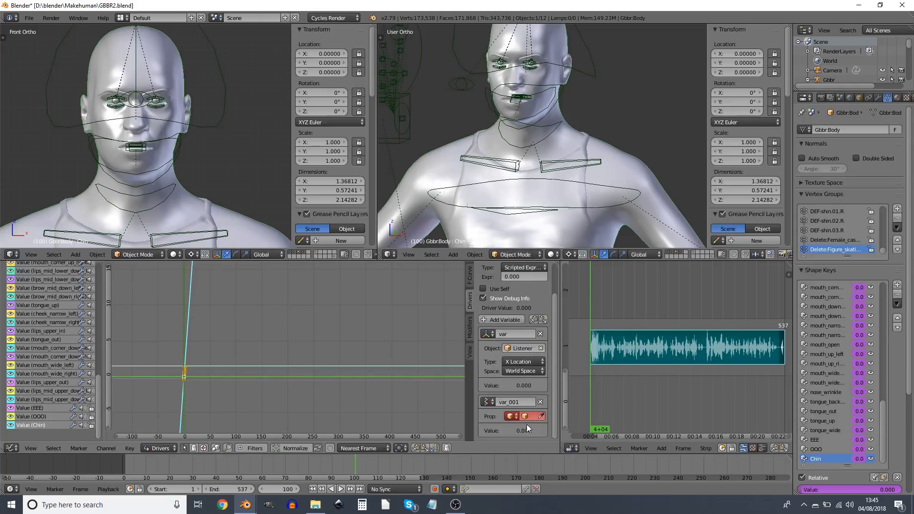
- Make the Chin driver's second variable a Transform Channel and target it to the Multiplier object
left_click(487, 402)
left_click(497, 381)
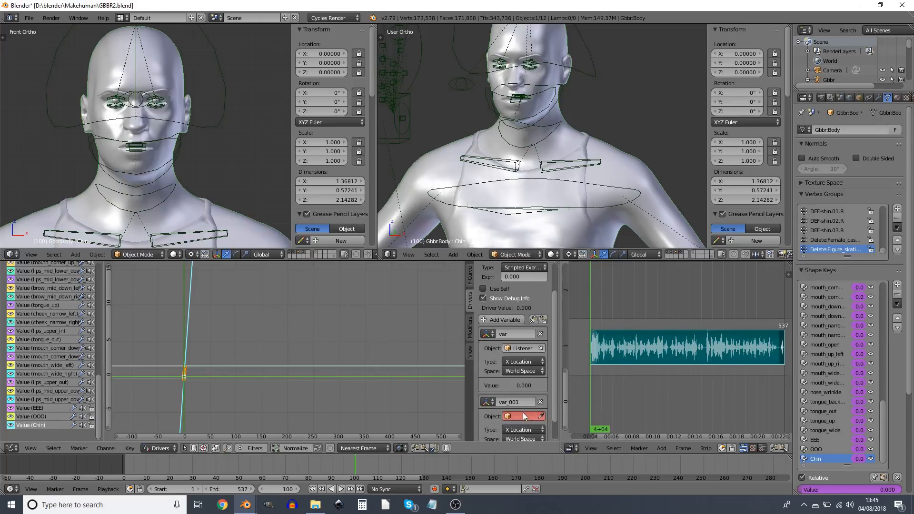
left_click(521, 414)
type("mu")
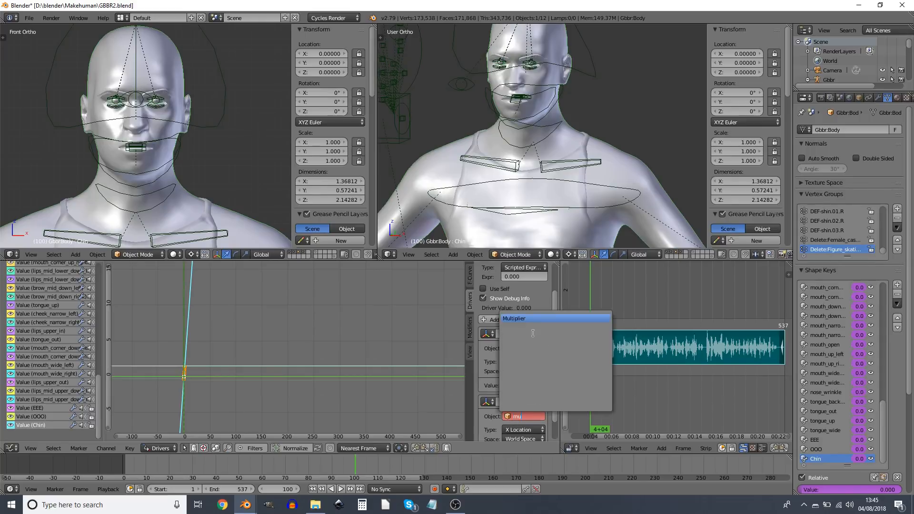
left_click(519, 319)
scroll(523, 375, "down", 2)
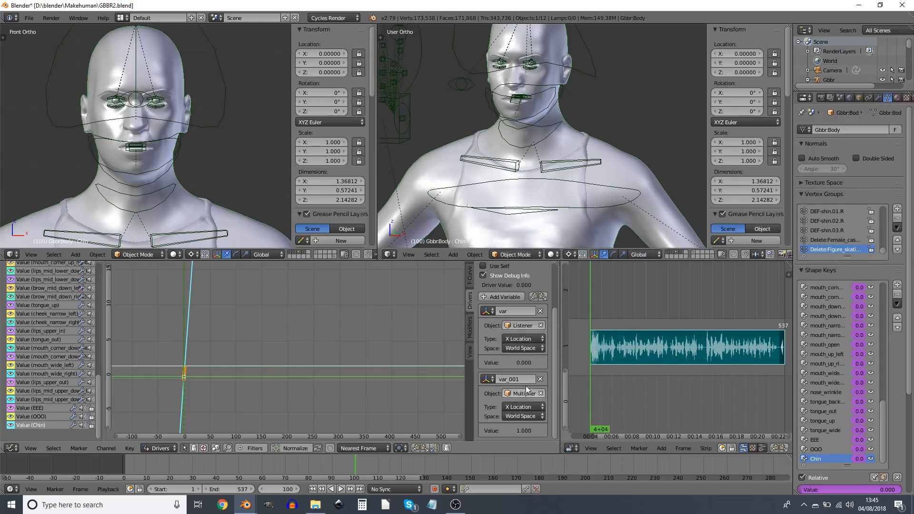
- Set both Chin driver variables to Z Location and enter the scripted expression L*M
left_click(519, 338)
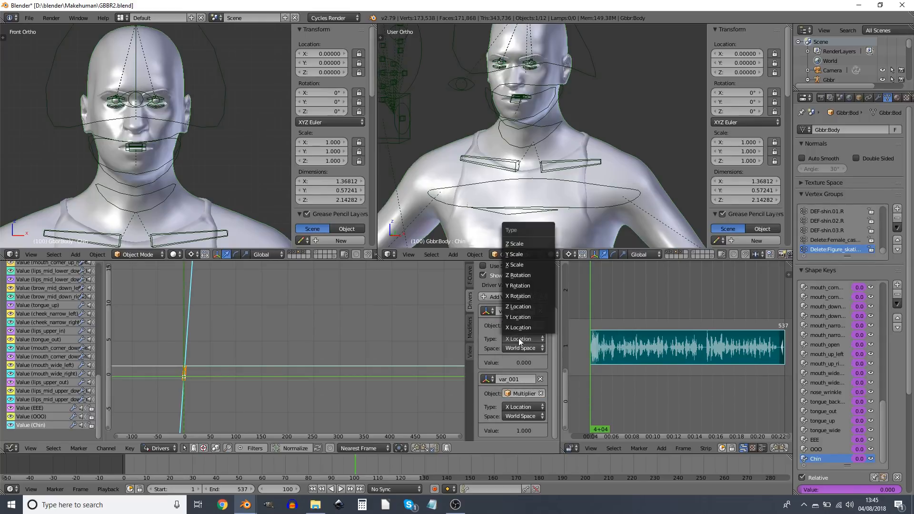
left_click(521, 408)
left_click(518, 374)
scroll(538, 343, "up", 3)
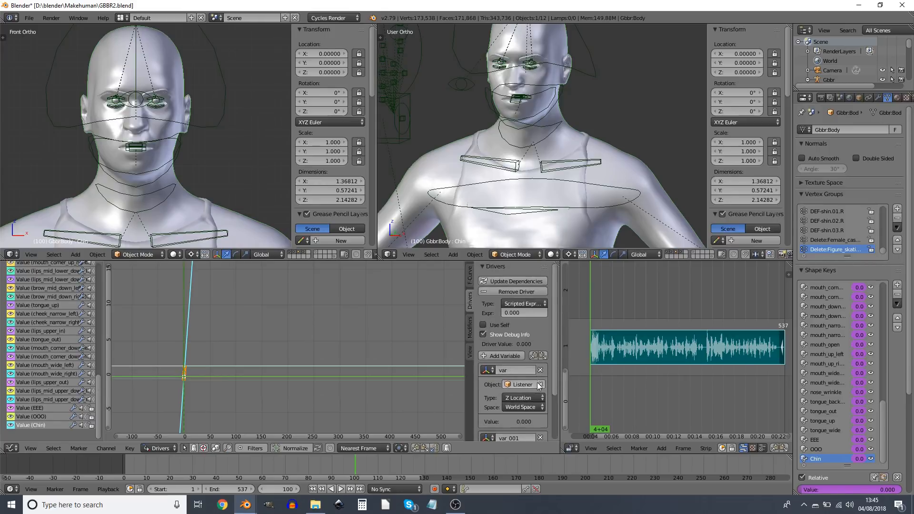
left_click(530, 313)
type("L*M")
key("Return")
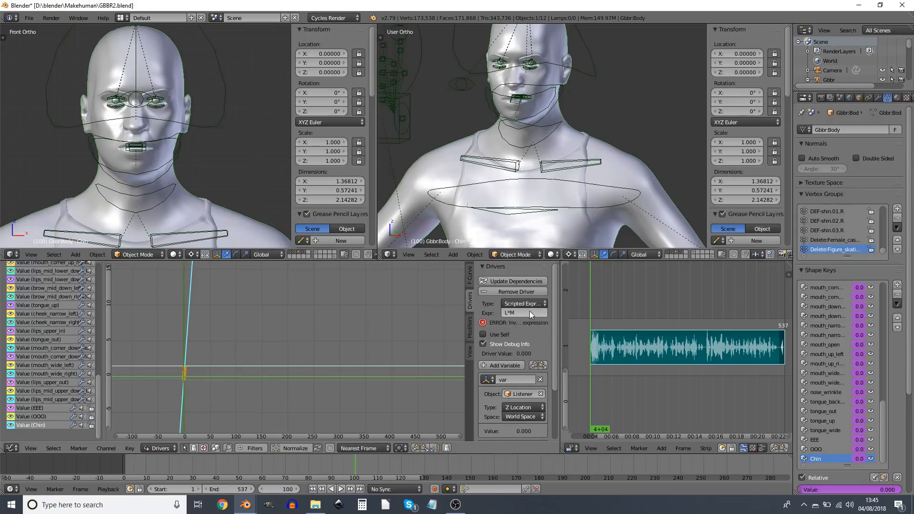
- Rename the Chin driver's two variables L and M to match its expression, as in the OOO driver
left_click(40, 418)
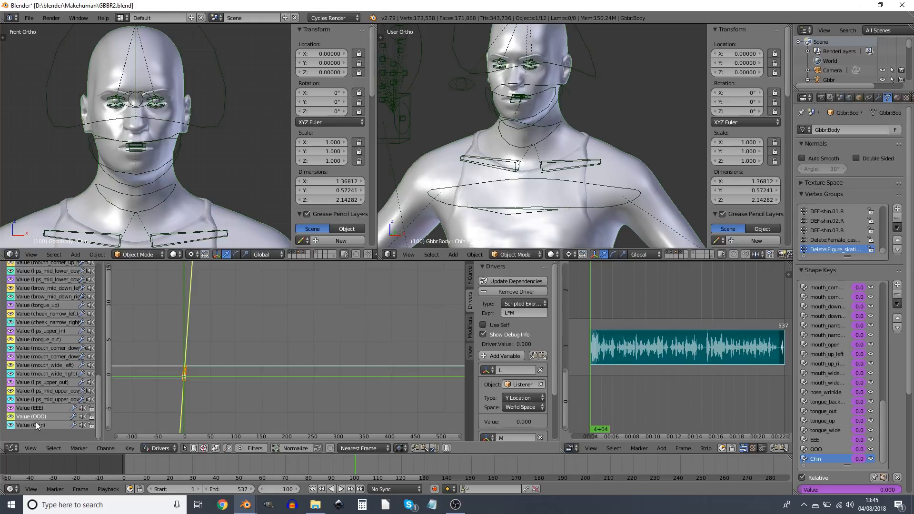
left_click(37, 425)
scroll(512, 395, "down", 3)
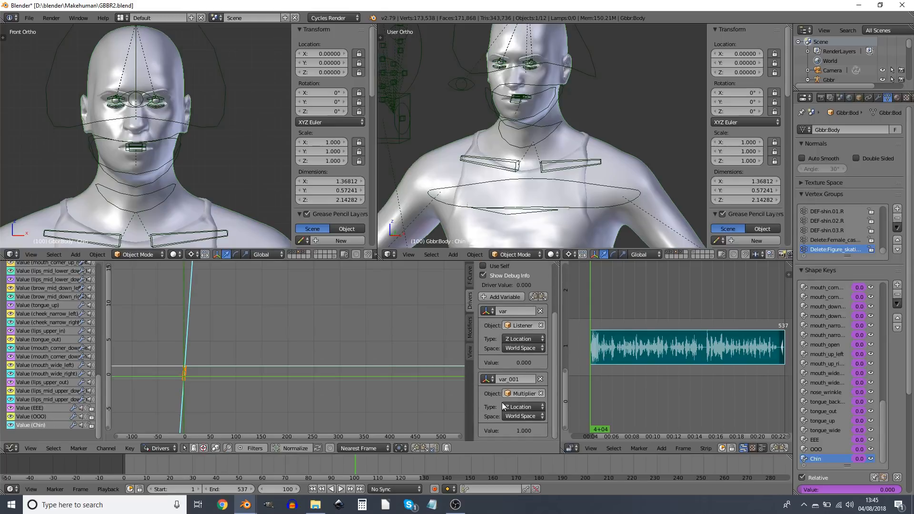
left_click(509, 310)
type("L")
key("Return")
scroll(518, 377, "up", 3)
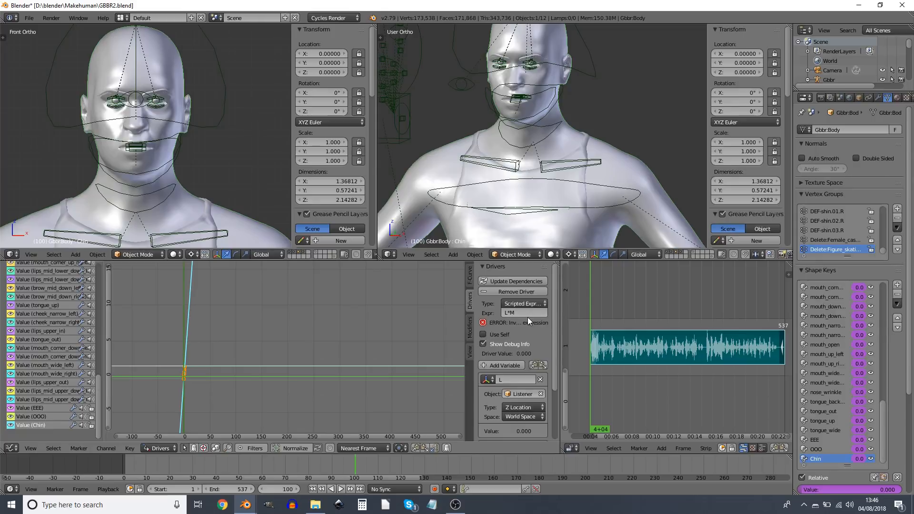
type("L")
key("Return")
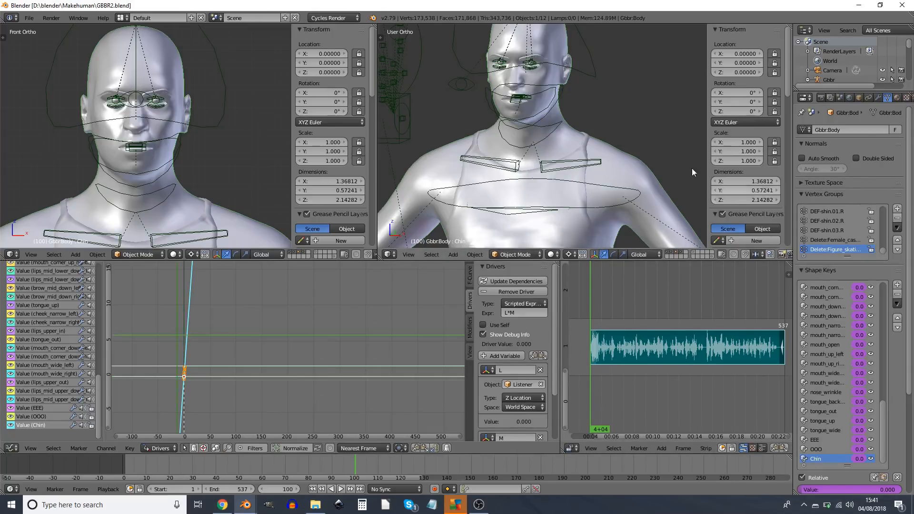
- Switch the Gbbr armature to Pose Position, show it through the camera in an enlarged 3D view, and select the Multiplier
right_click(600, 73)
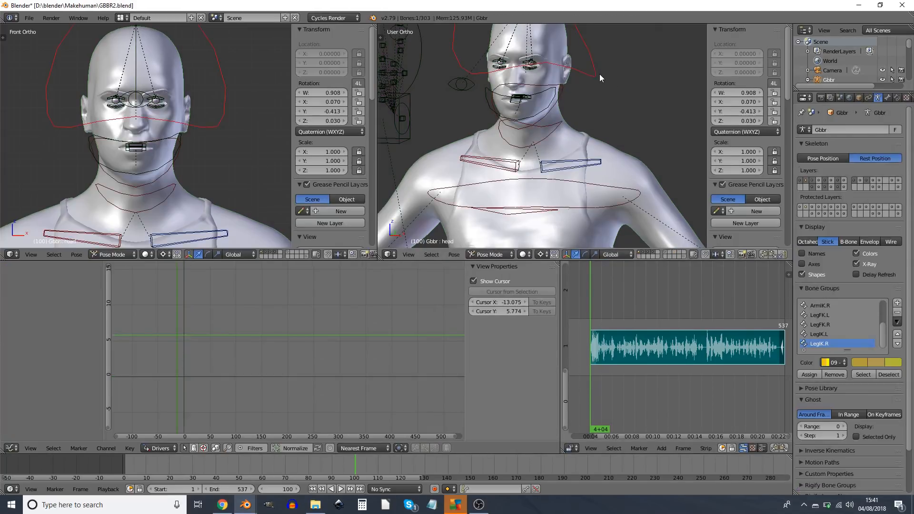
left_click(821, 159)
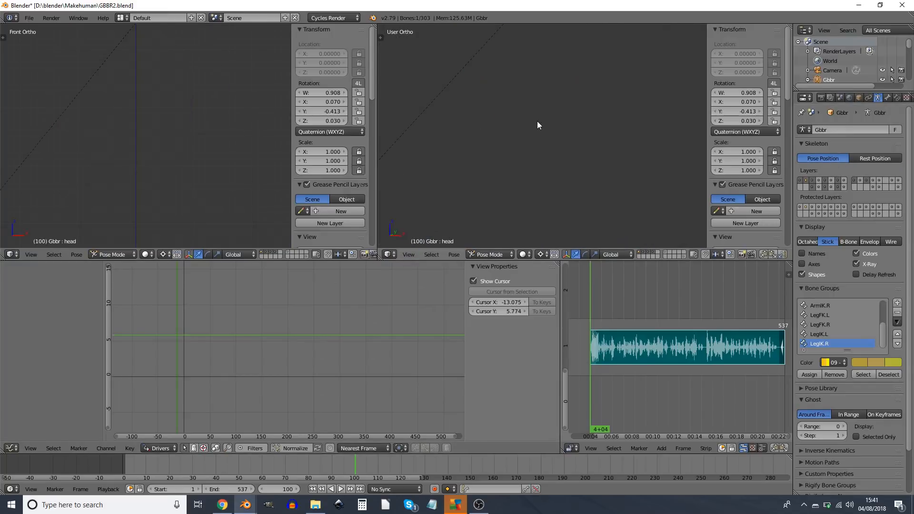
key("KP_0")
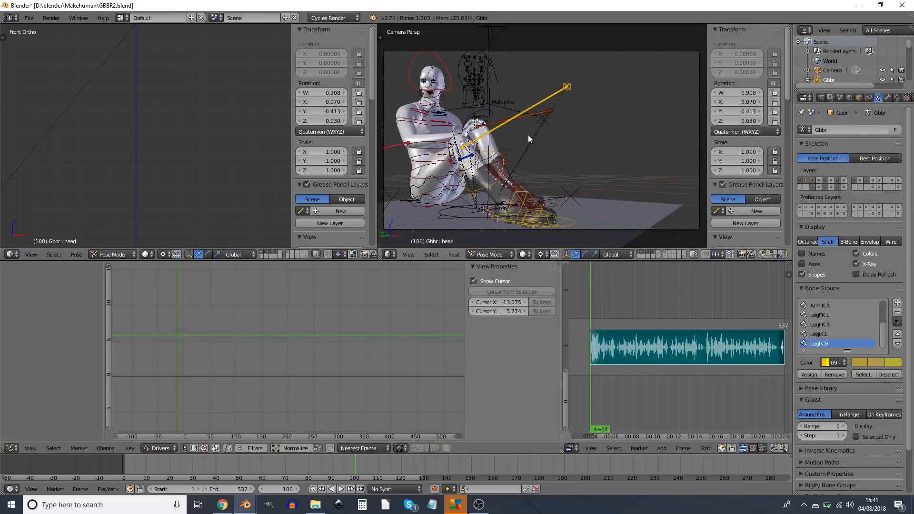
left_click_drag(381, 255, 354, 382)
key("Home")
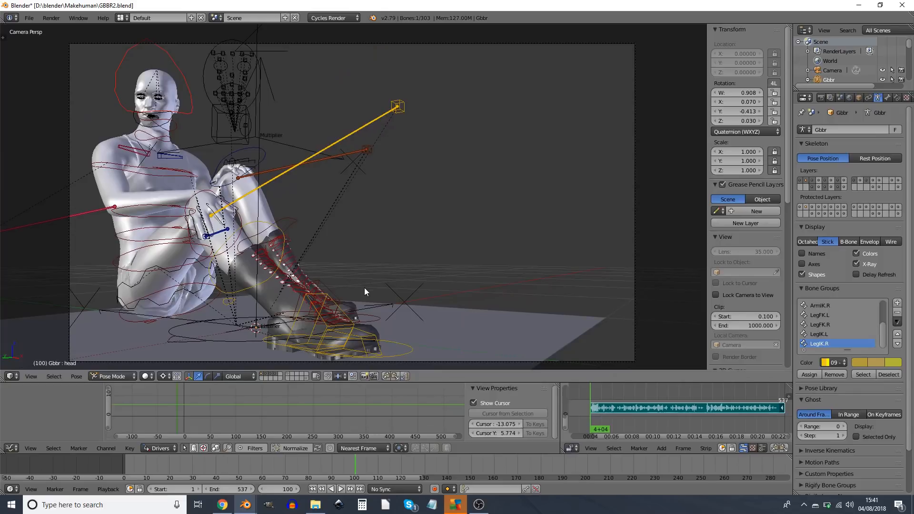
right_click(271, 139)
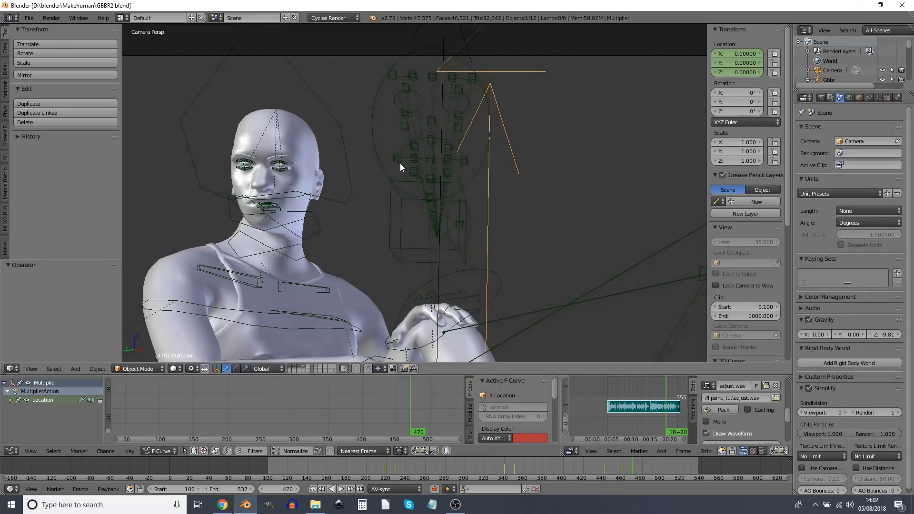
- Move the p_mouth_out.R and p_mouth_out.L face bones outward and up by about 0.03 in Z
right_click(396, 161)
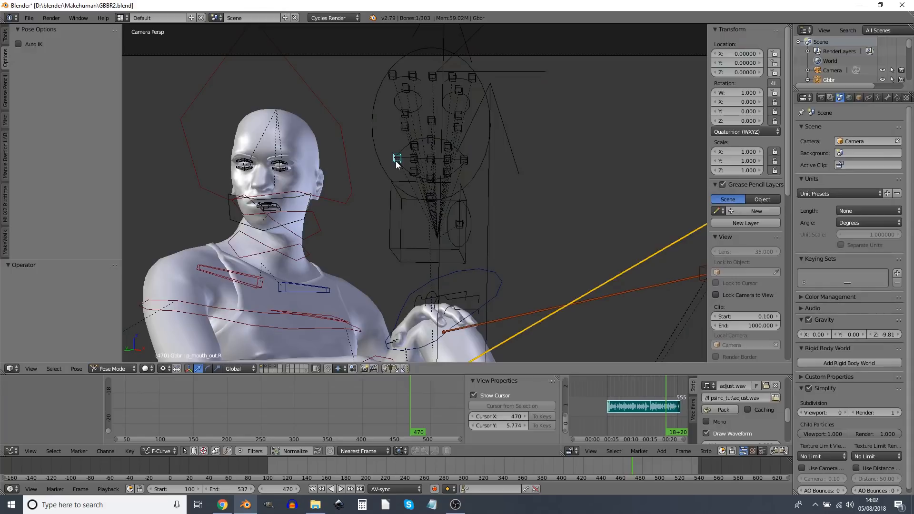
key("g")
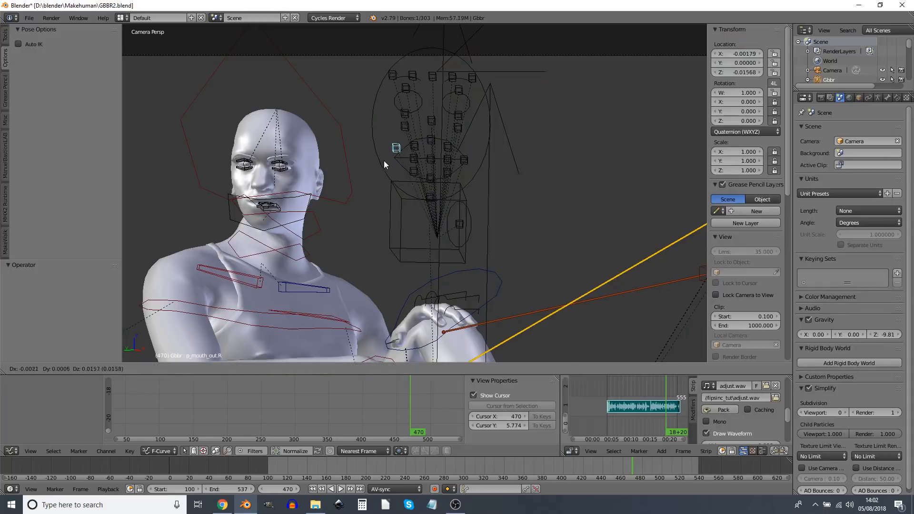
left_click(373, 155)
right_click(466, 159)
key("g")
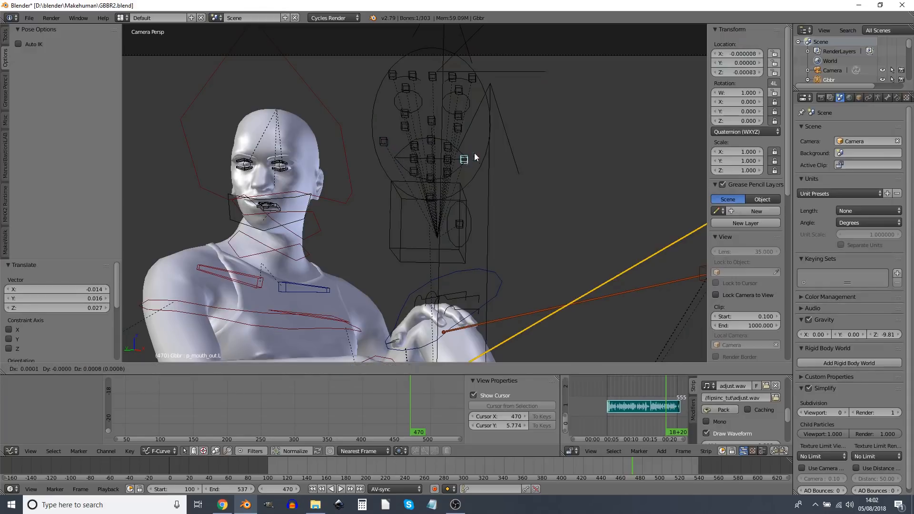
left_click(483, 146)
- Raise the p_brow_out.L face bone by about 0.022
right_click(460, 91)
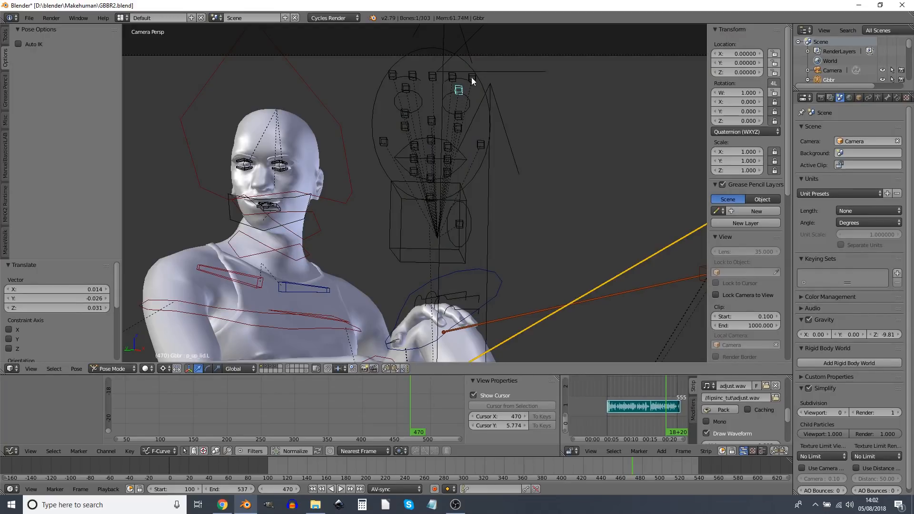
right_click(471, 77)
key("g")
left_click(471, 66)
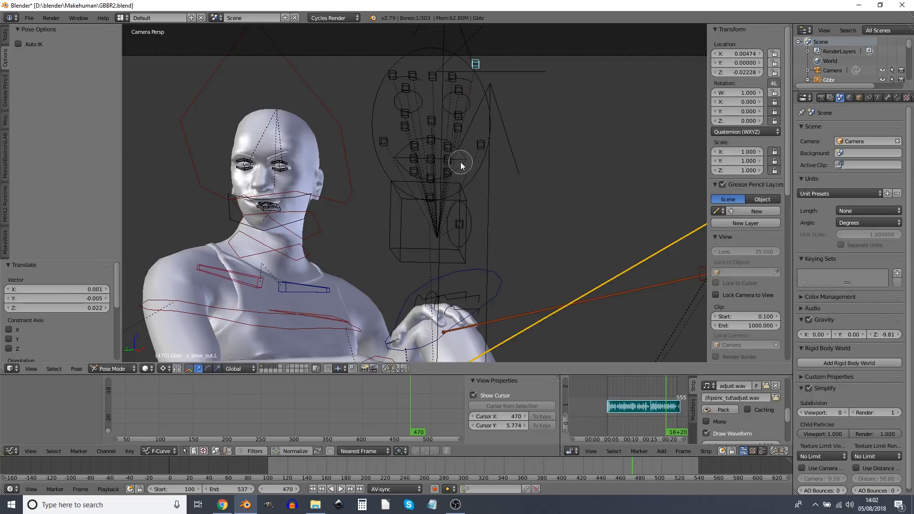
- Circle-select all the face panel bones and insert a Location keyframe for them at frame 470
mouse_move(418, 185)
left_mouse_down()
mouse_move(401, 112)
mouse_move(434, 131)
mouse_move(474, 135)
mouse_move(450, 65)
mouse_move(388, 77)
left_mouse_up()
key("Escape")
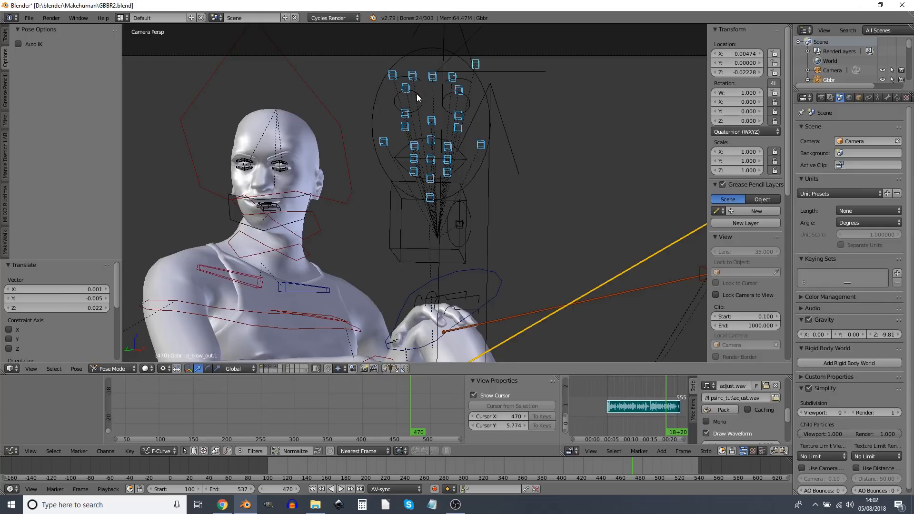
key("i")
left_click(406, 95)
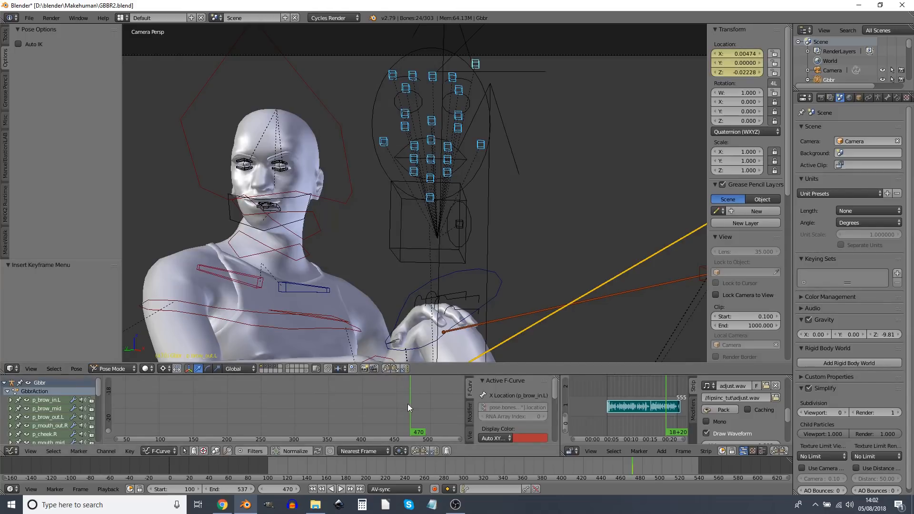
- Change the F-Curve editor into a Dope Sheet showing the face bone channels and their summary
left_click(10, 451)
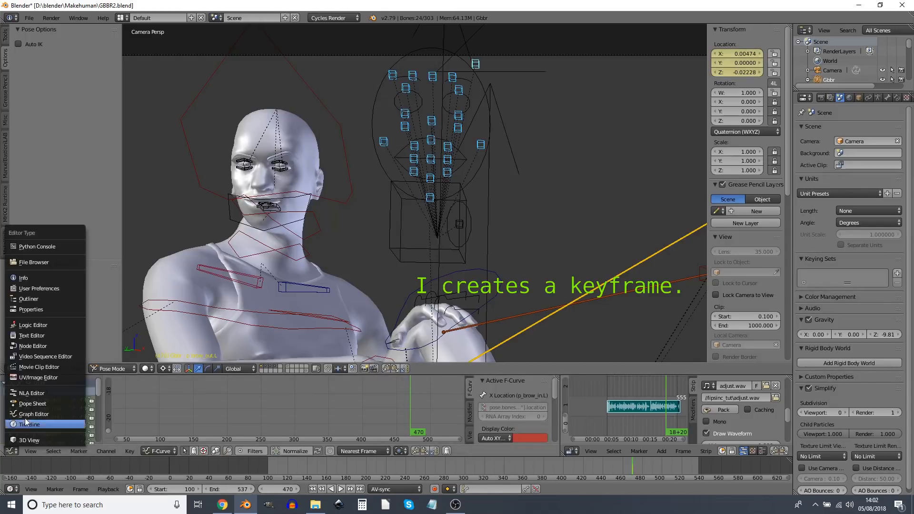
left_click(28, 405)
scroll(285, 405, "down", 2)
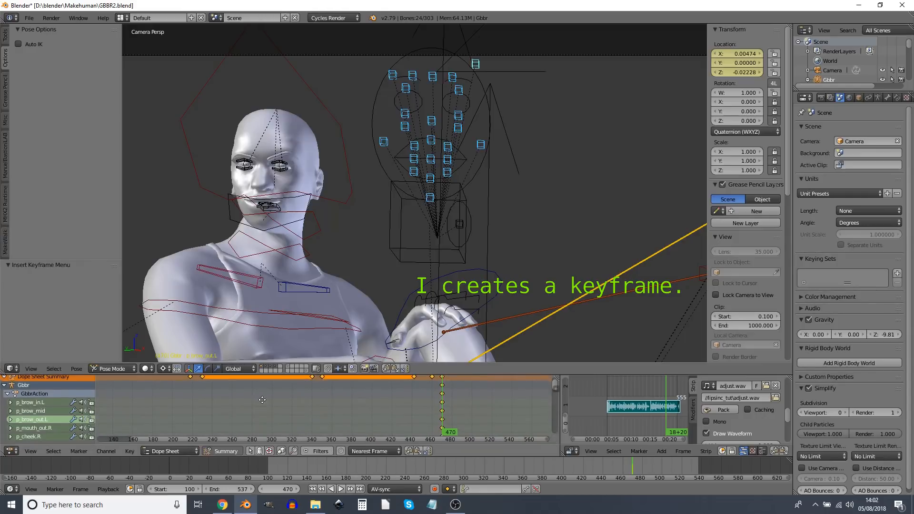
middle_click_drag(290, 402, 294, 427)
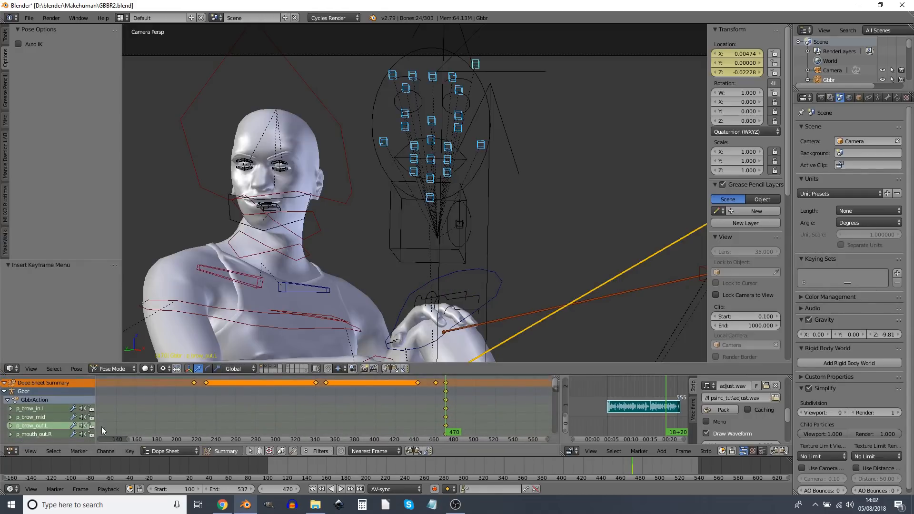
- At frame 445, clear the selected face bones' locations and insert a Location keyframe
left_click(421, 395)
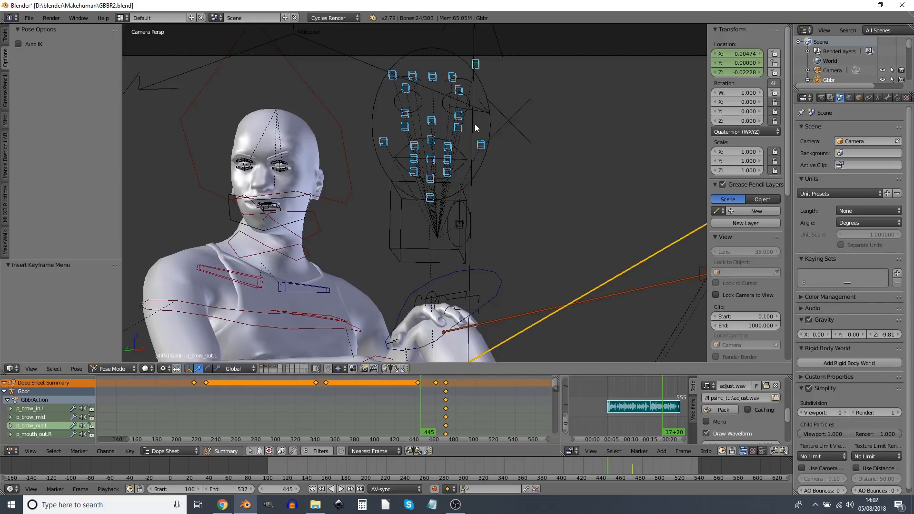
key("alt+g")
key("i")
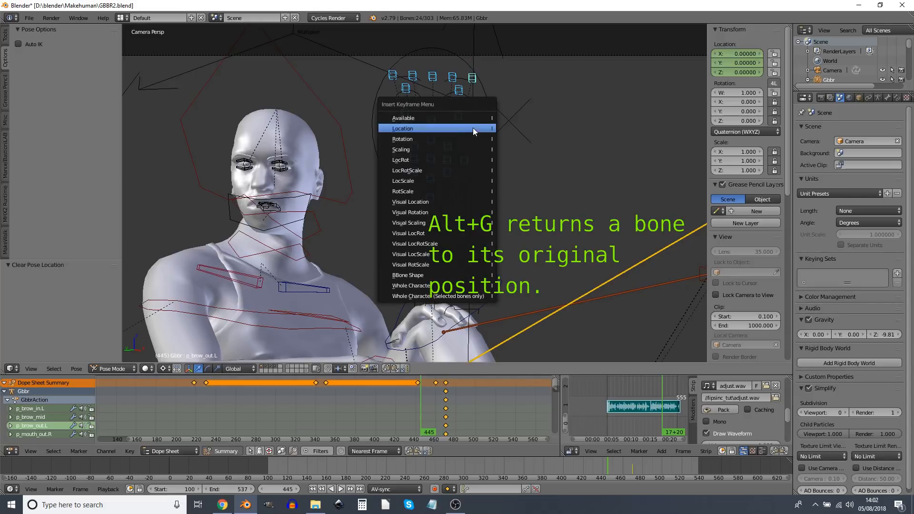
left_click(455, 130)
- Duplicate the face bones' frame 470 keyframes to about frame 660 in the Dope Sheet
left_click_drag(364, 421, 491, 424)
middle_click_drag(485, 421, 378, 396)
right_click(338, 385)
key("shift+d")
left_click(525, 404)
- Play the animation ahead to frame 699 and clear the locations of the selected face bones
middle_click_drag(478, 424, 423, 425)
scroll(423, 425, "down", 2)
key("alt+a")
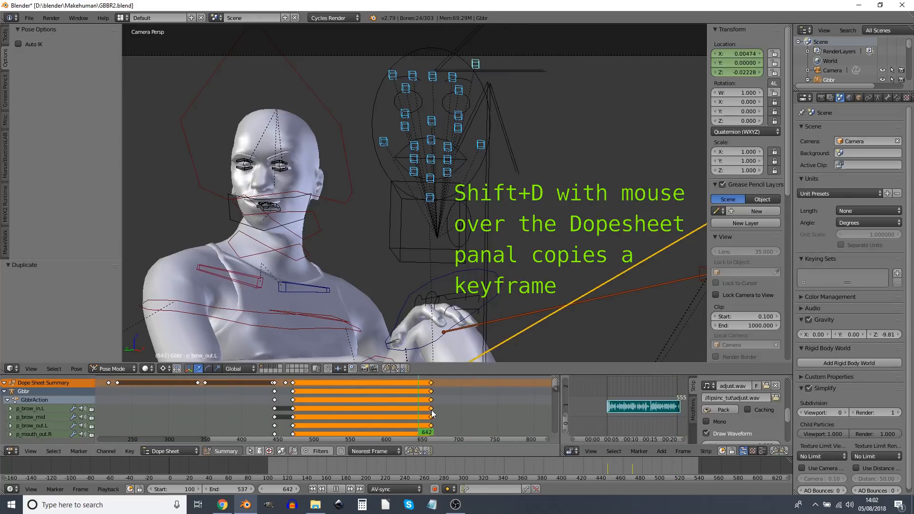
scroll(436, 410, "down", 2)
key("alt+a")
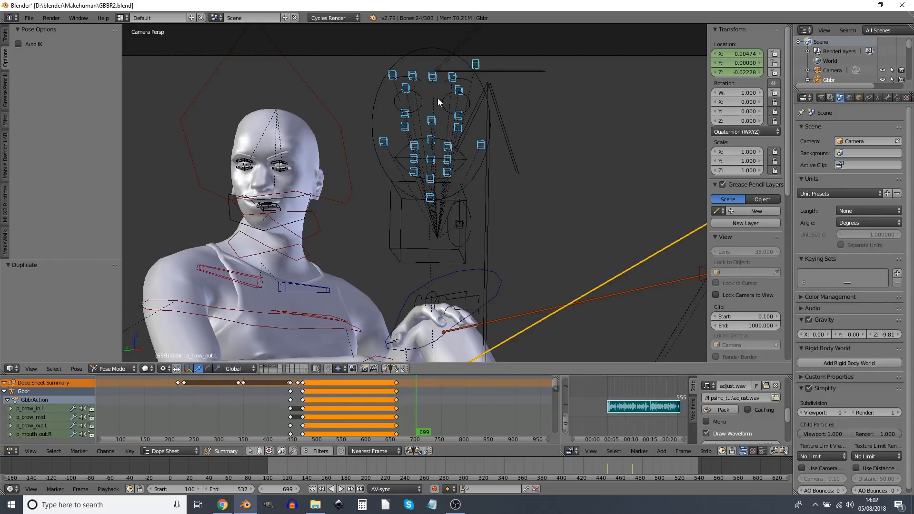
key("alt+g")
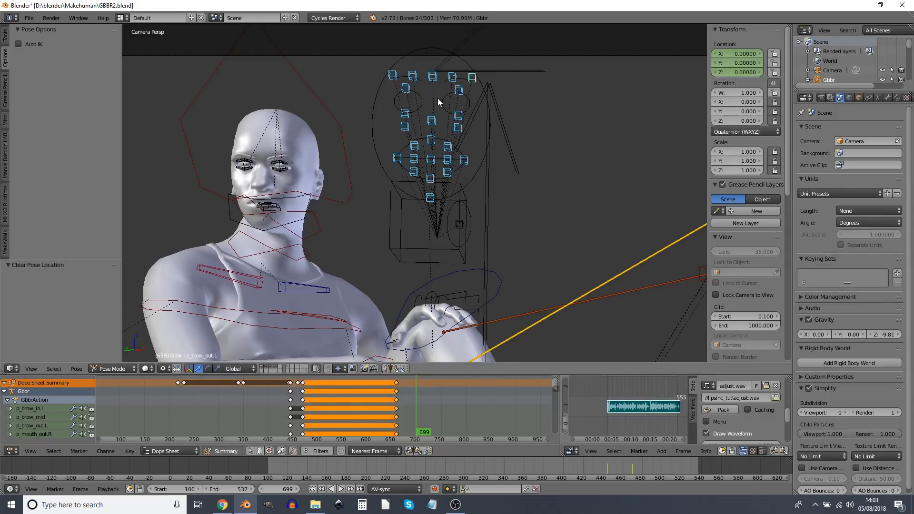
- Lower the p_brow_mid bone to a Z location of about 0.025 and move both outer mouth bones inward
right_click(430, 77)
key("g")
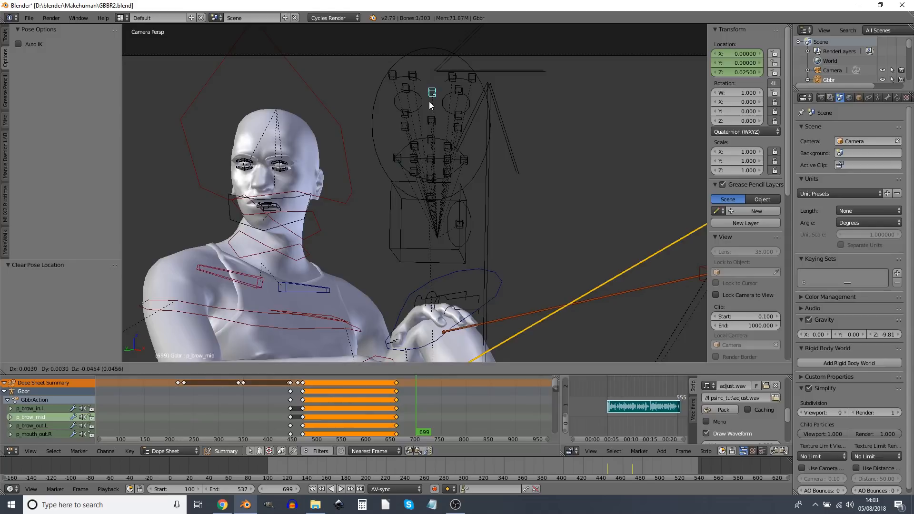
left_click(430, 104)
right_click(396, 161)
key("g")
left_click(404, 162)
right_click(464, 162)
key("g")
left_click(467, 165)
- Circle-select the face bones, insert a Location keyframe at frame 699, and select the face keyframes in the Dope Sheet
key("c")
mouse_move(450, 167)
left_mouse_down()
mouse_move(431, 177)
mouse_move(401, 78)
mouse_move(459, 71)
mouse_move(449, 103)
left_mouse_up()
key("Escape")
key("i")
left_click(448, 110)
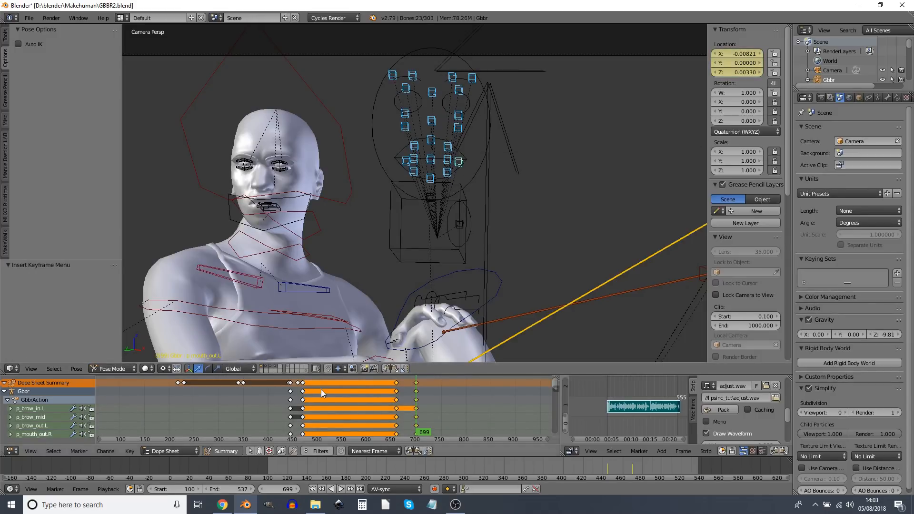
left_click_drag(274, 403, 488, 409)
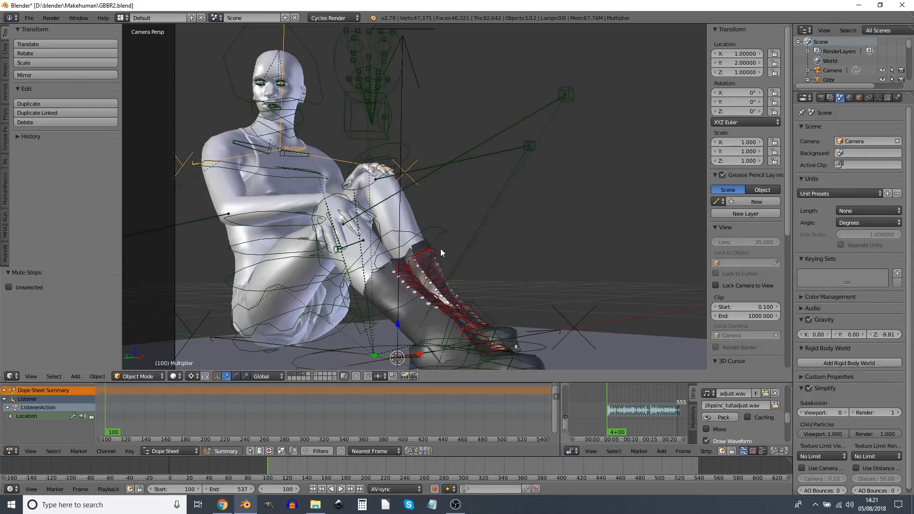
- Select the spine, spine-1, chest and chest-1 bones and set the pivot point to Individual Origins
key("alt+a")
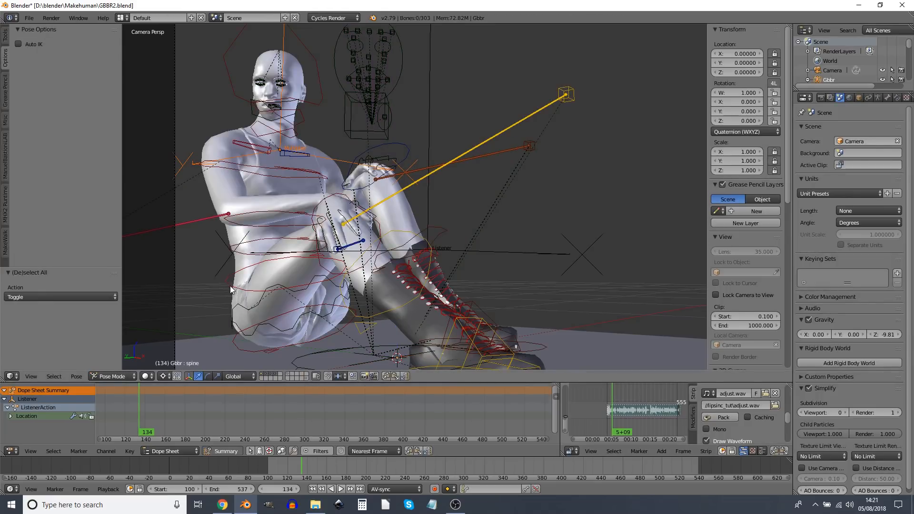
right_click(249, 255, "shift")
right_click(256, 224, "shift")
right_click(260, 177, "shift")
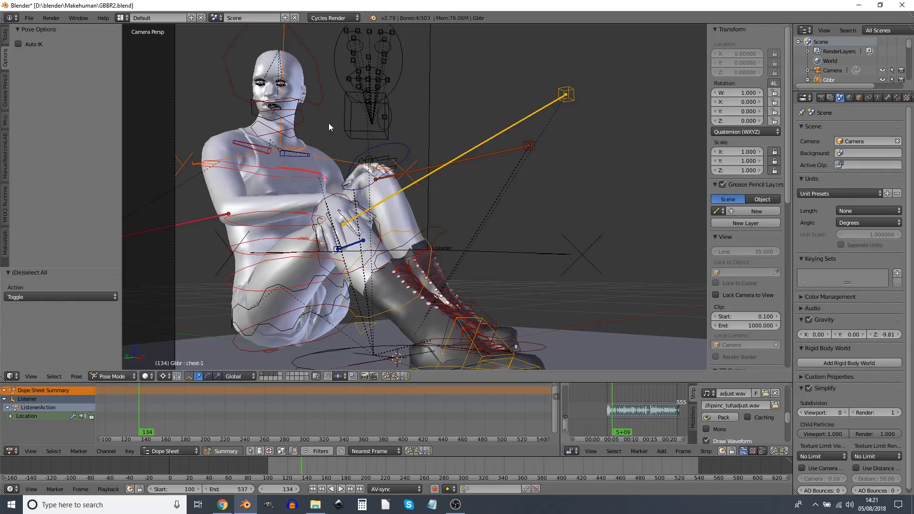
left_click(164, 375)
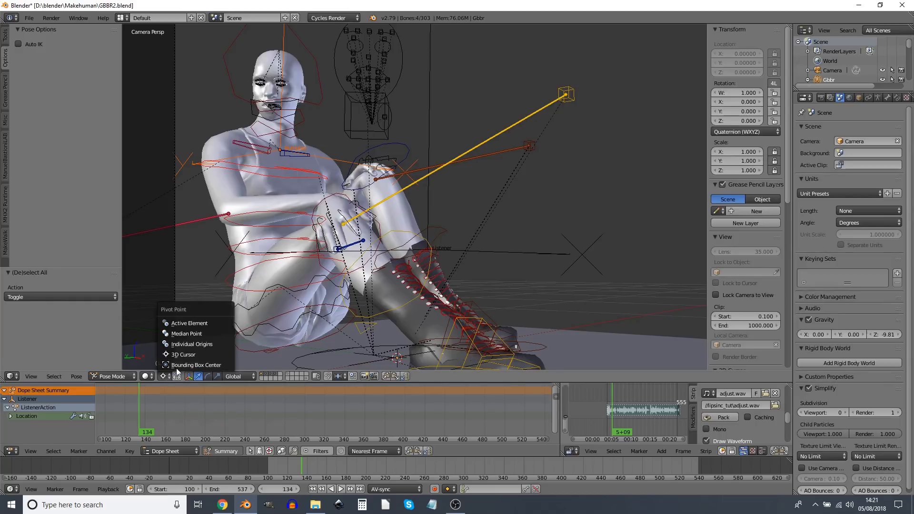
left_click(199, 345)
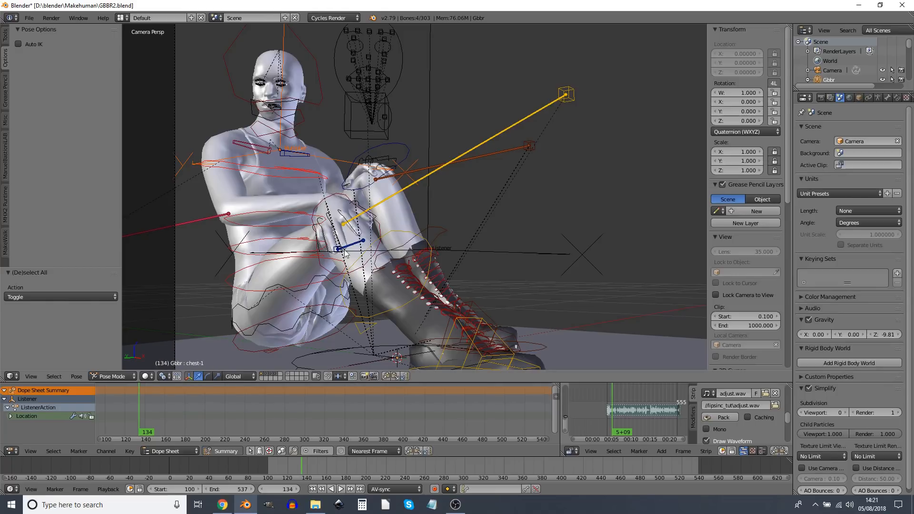
key("r")
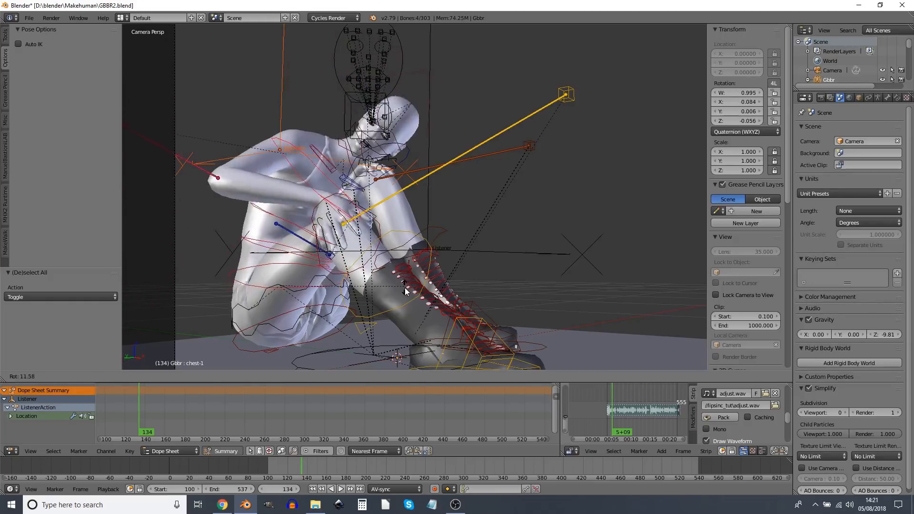
right_click(412, 262)
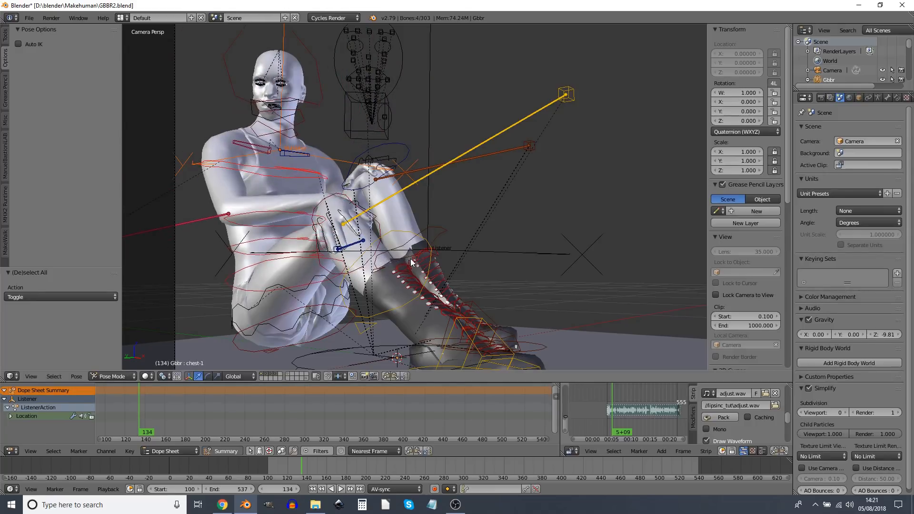
key("r")
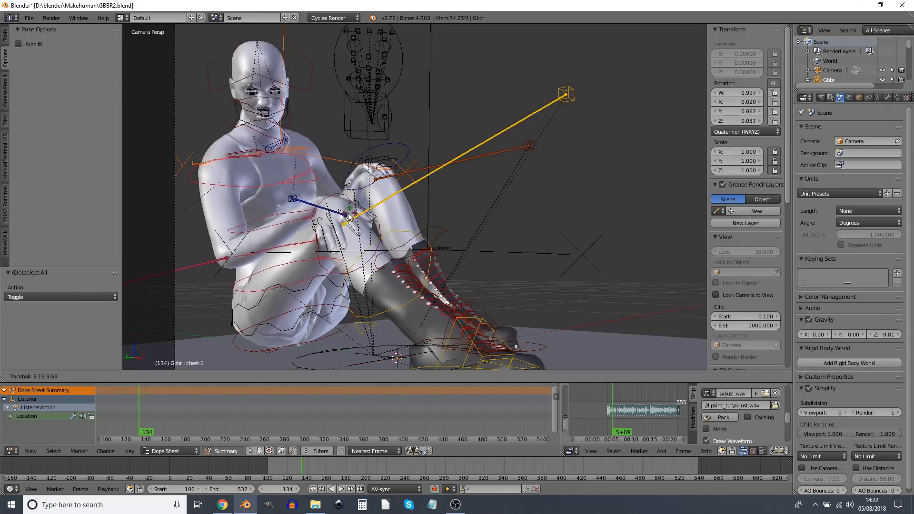
key("Escape")
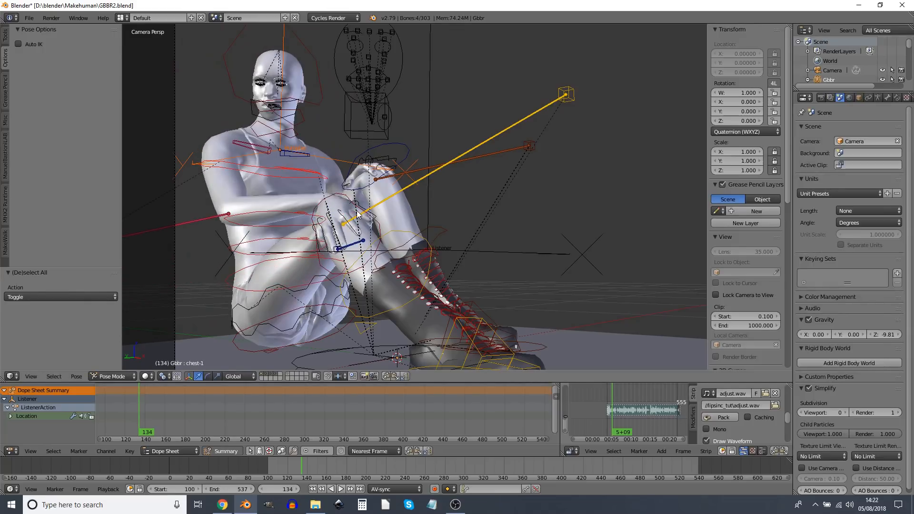
key("r")
key("r")
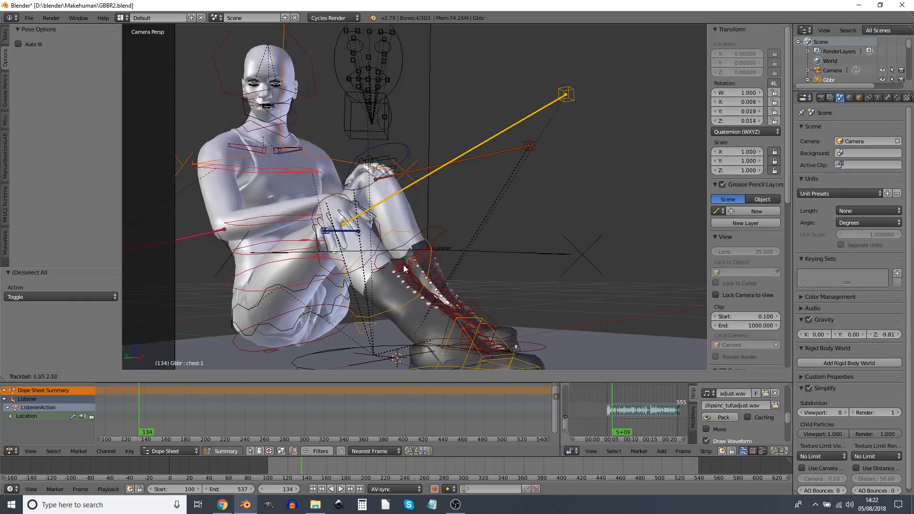
key("Escape")
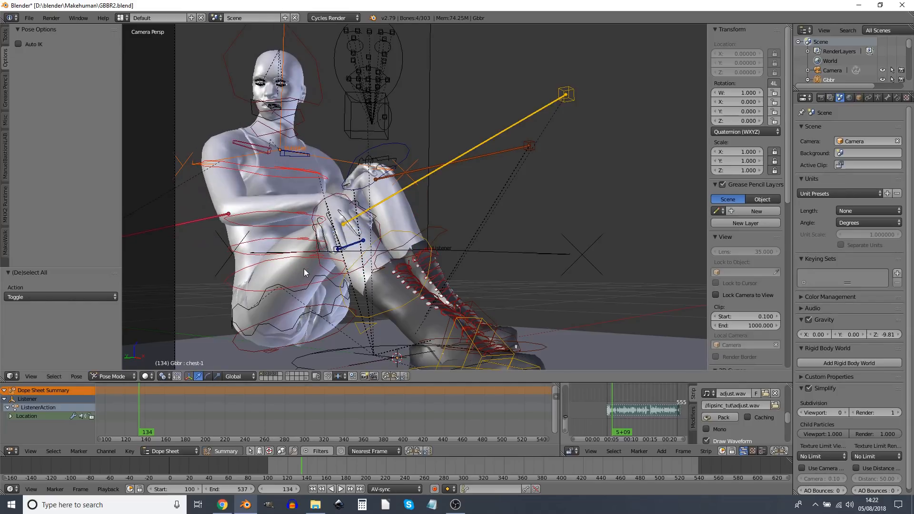
- Try rotating the selected spine and chest bones by about 5° at frame 134 with automatic keyframing, and undo it
left_click(435, 489)
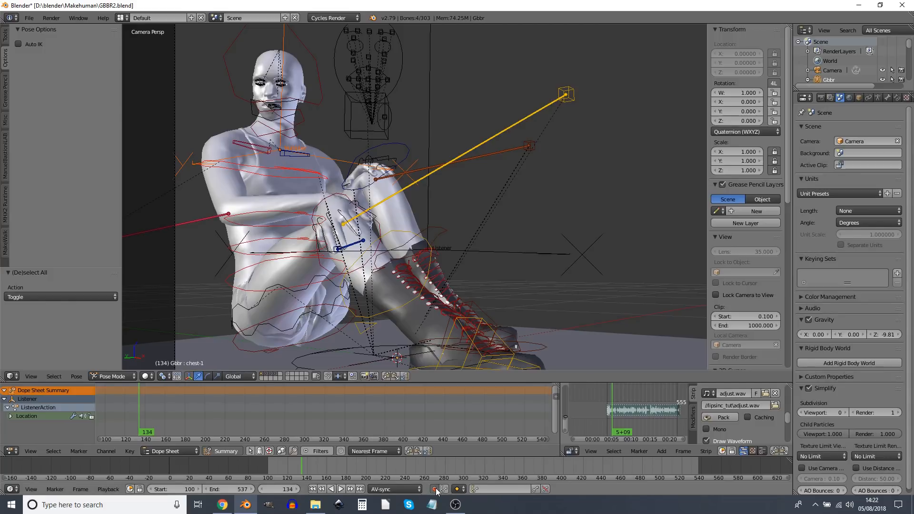
key("r")
left_click(360, 219)
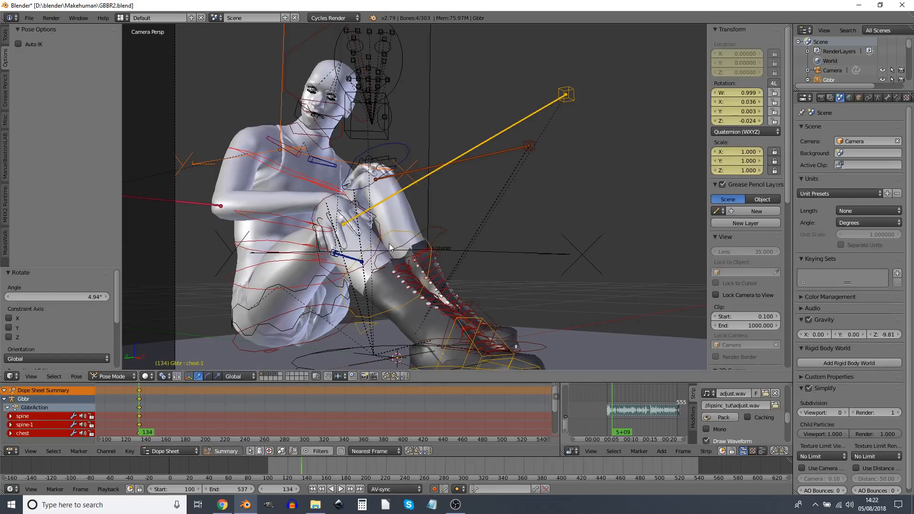
key("ctrl+z")
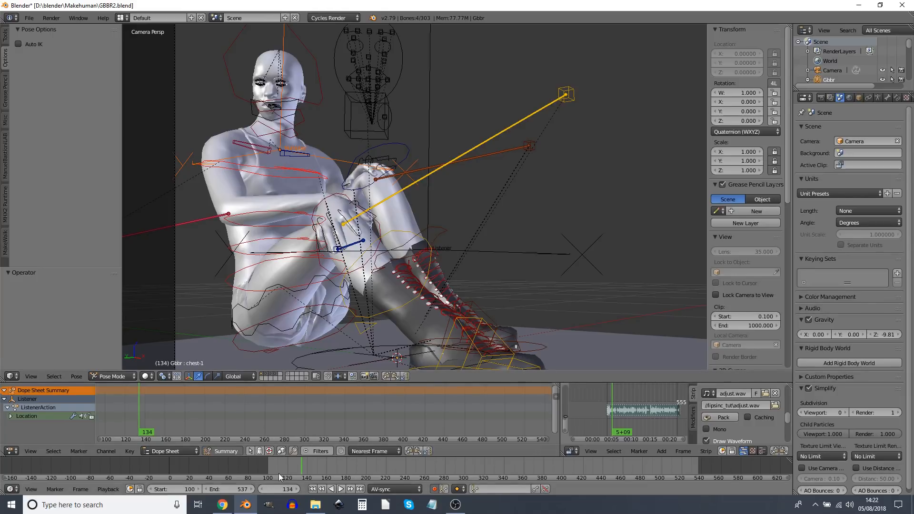
- Set both the current frame and the animation's start frame to 0 and unmute the recording.wav sound strip
left_click(267, 463)
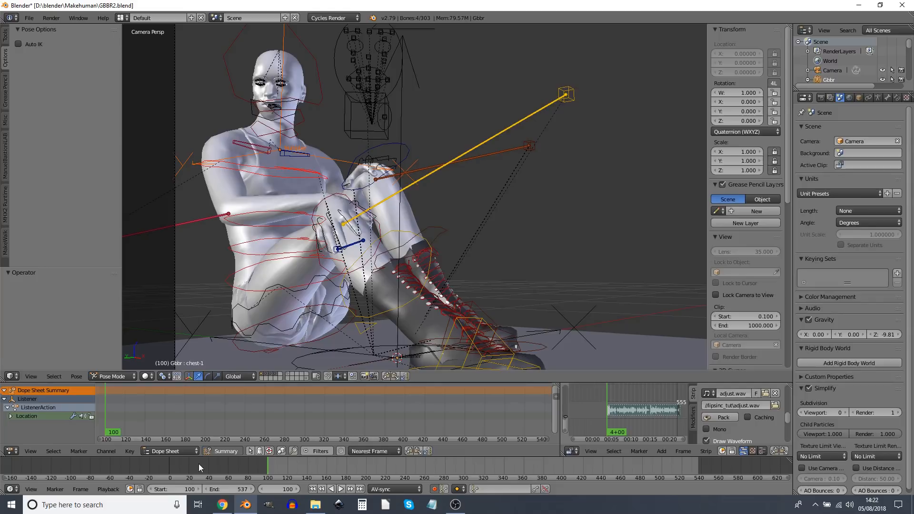
left_click(170, 464)
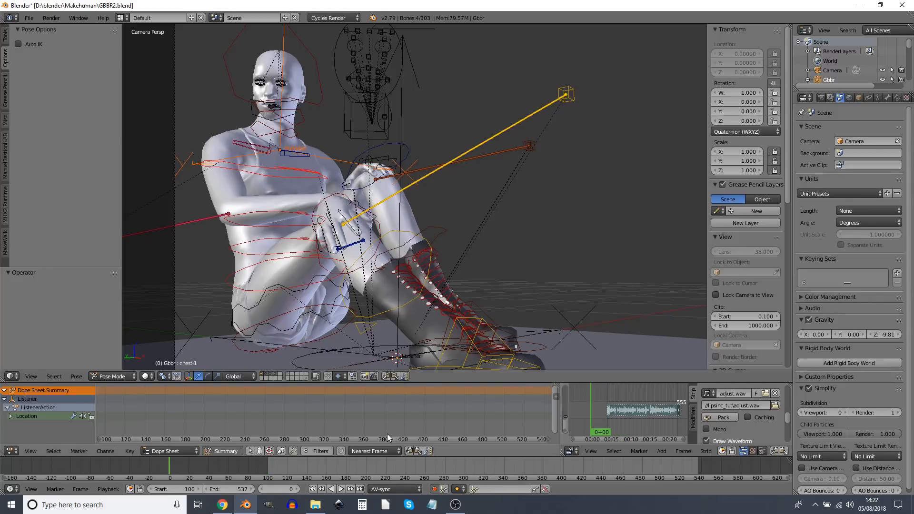
left_click(821, 98)
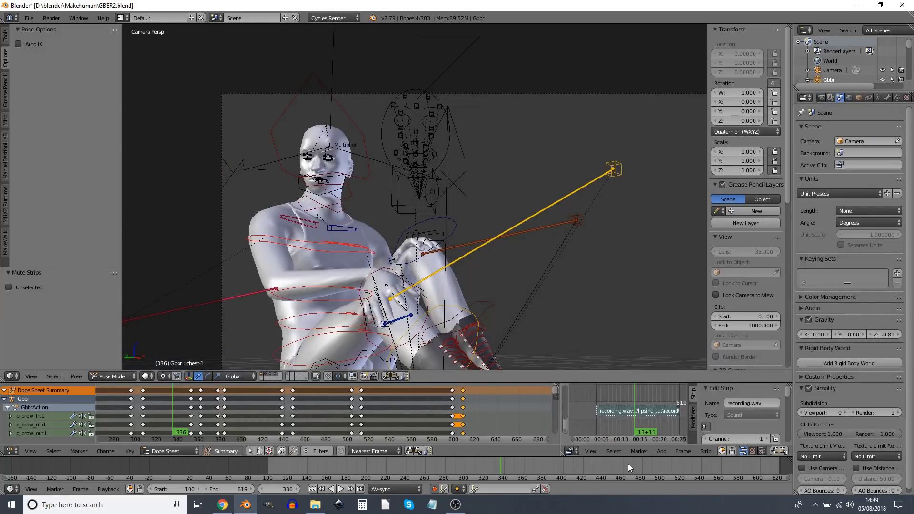
left_click(169, 467)
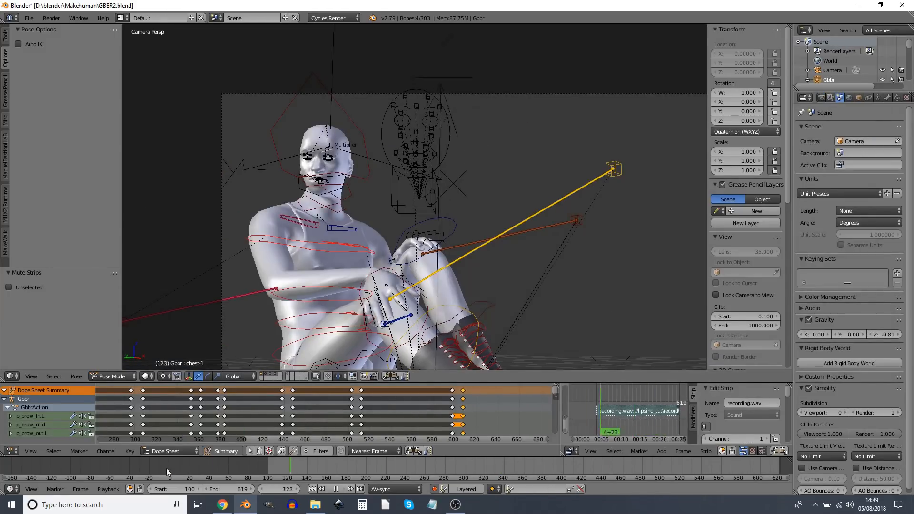
left_click(174, 490)
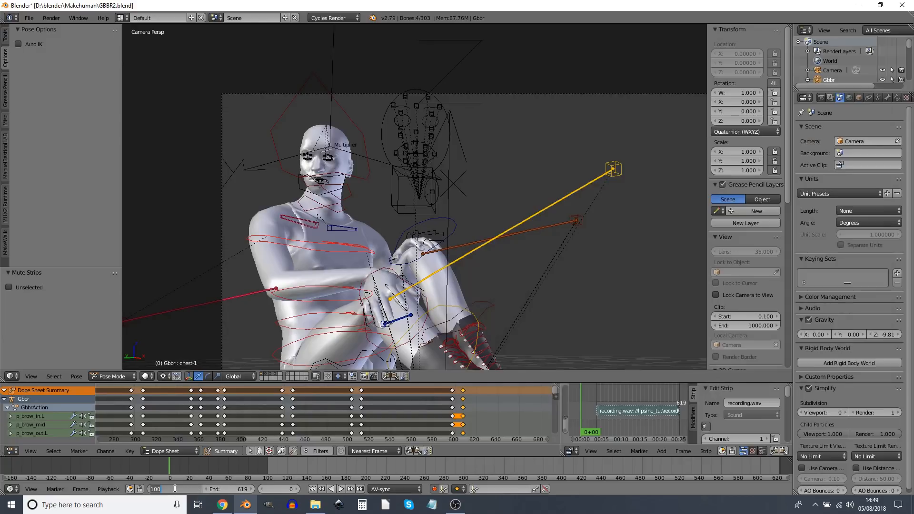
type("0")
key("Return")
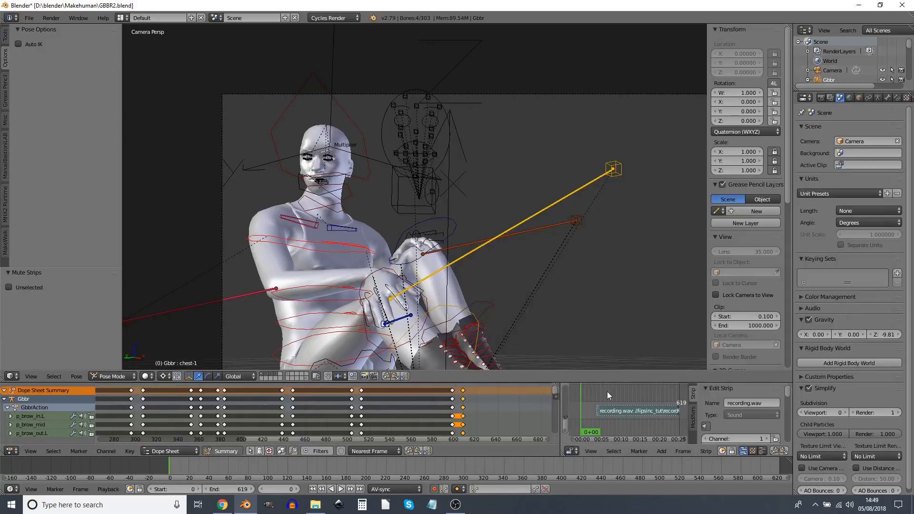
key("alt+h")
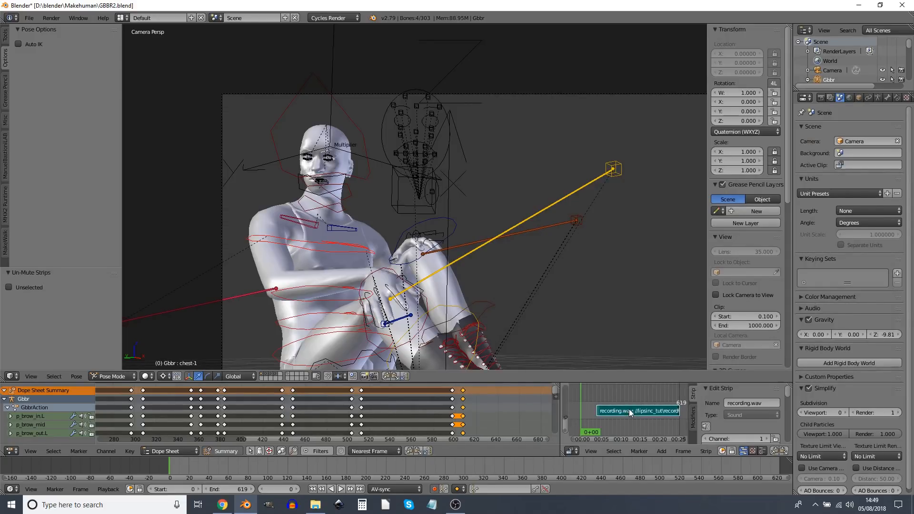
- Select the spine, spine-1, chest and chest-1 bones and record their trackball rotation during playback from frame 0 with automatic keyframing
right_click(279, 360)
right_click(272, 321)
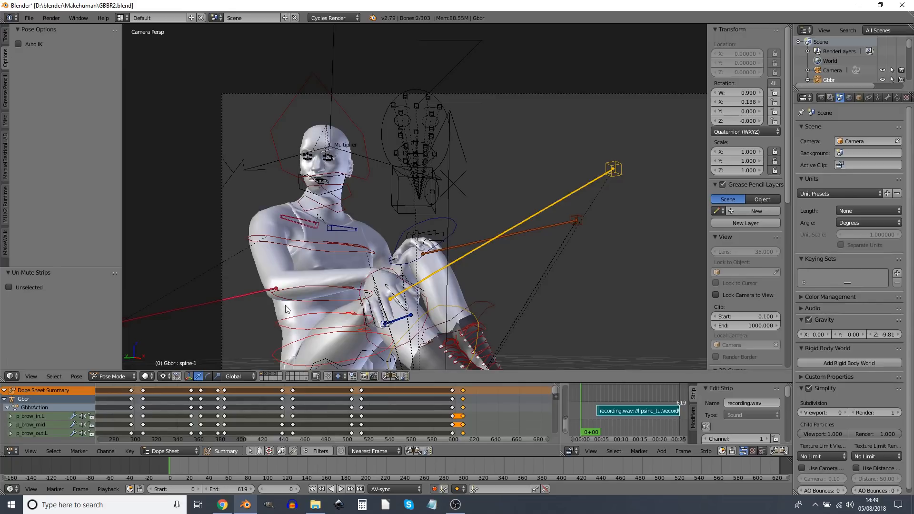
right_click(258, 240)
scroll(469, 269, "up", 3)
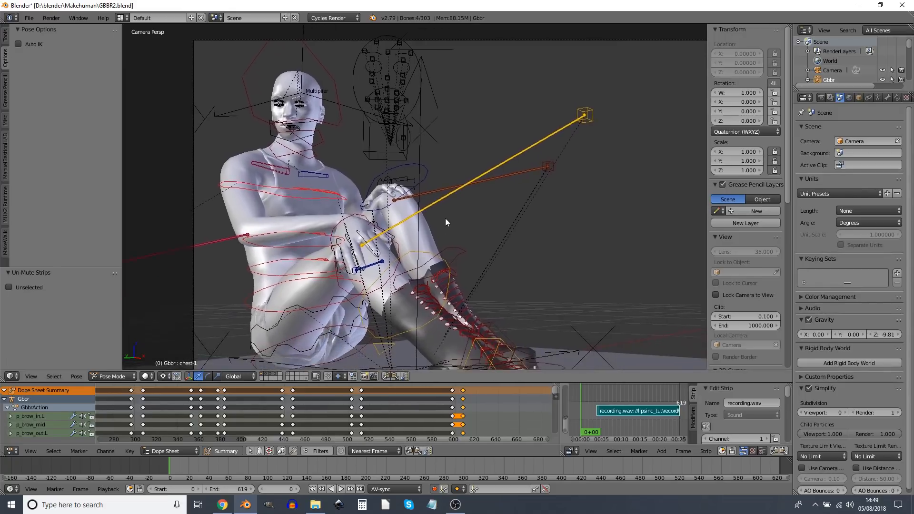
middle_click_drag(445, 218, 445, 209, "shift")
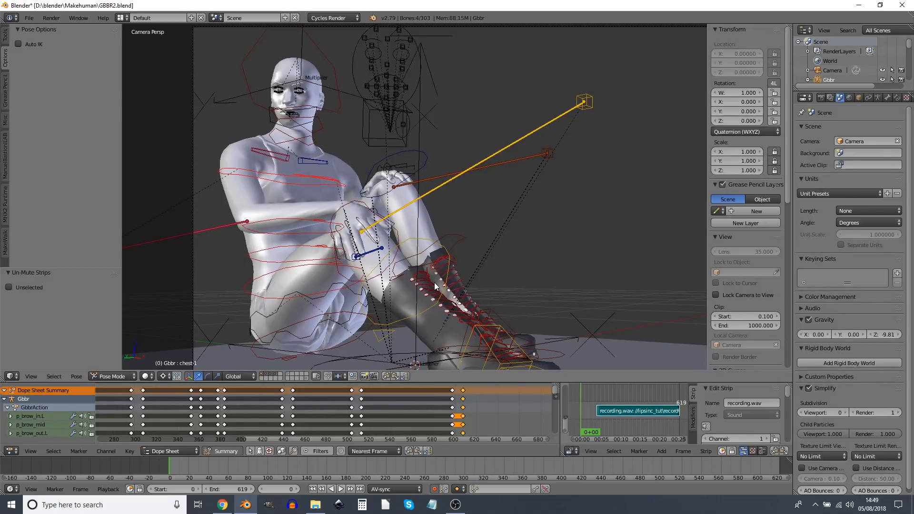
left_click(434, 489)
key("alt+a")
key("r")
key("r")
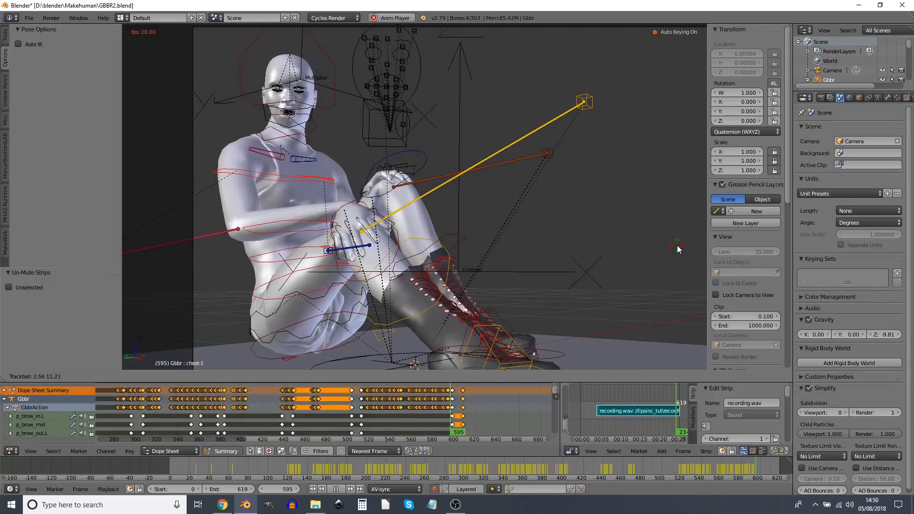
left_click(147, 239)
key("alt+a")
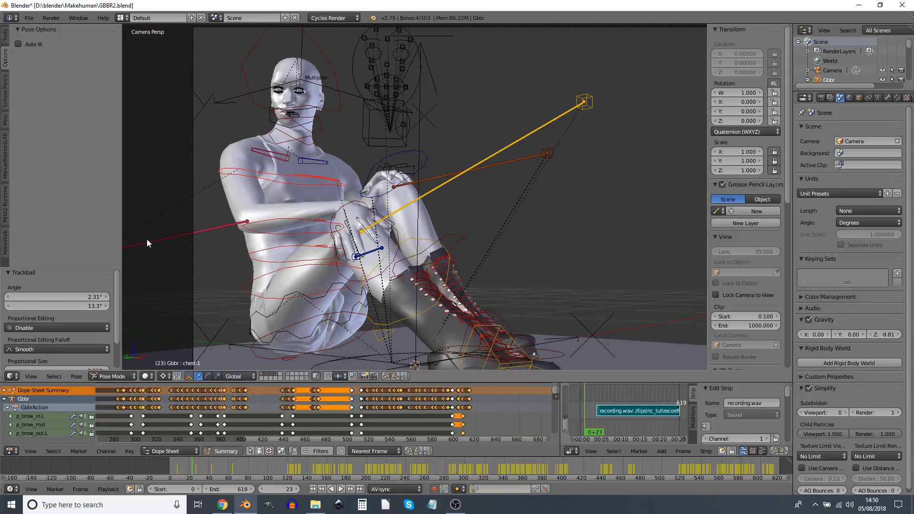